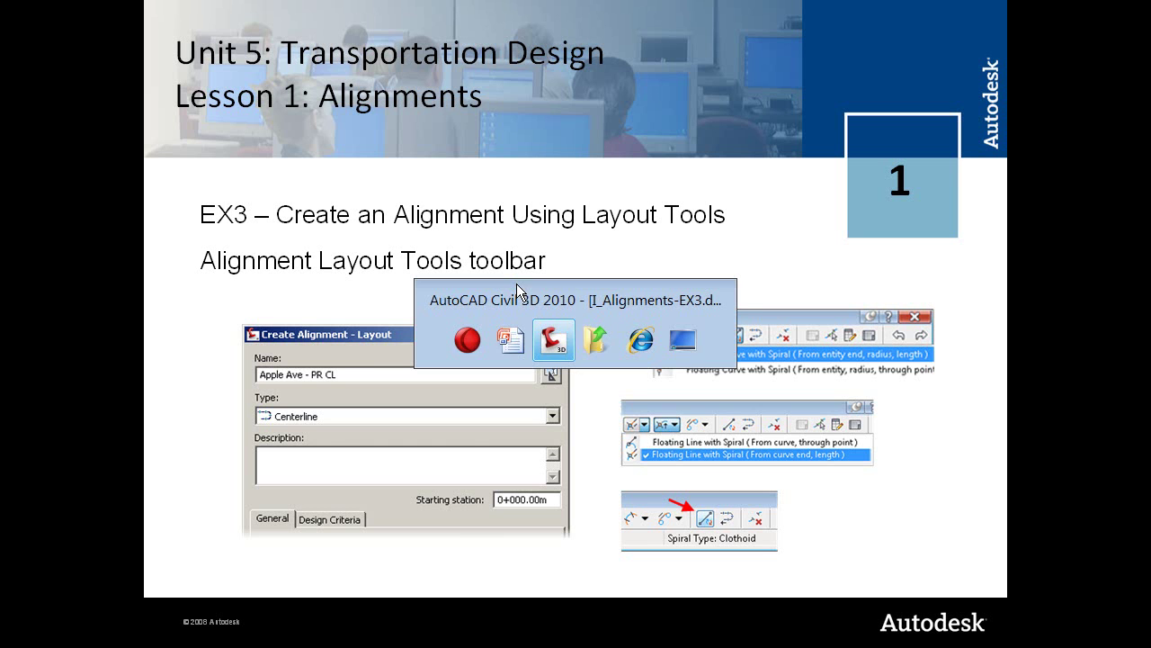
- Zoom to the whole site and create an alignment named '8th Avenue' with the Proposed style
{"action": "middle_click", "coordinate": [486, 423]}
{"action": "middle_click", "coordinate": [486, 423]}
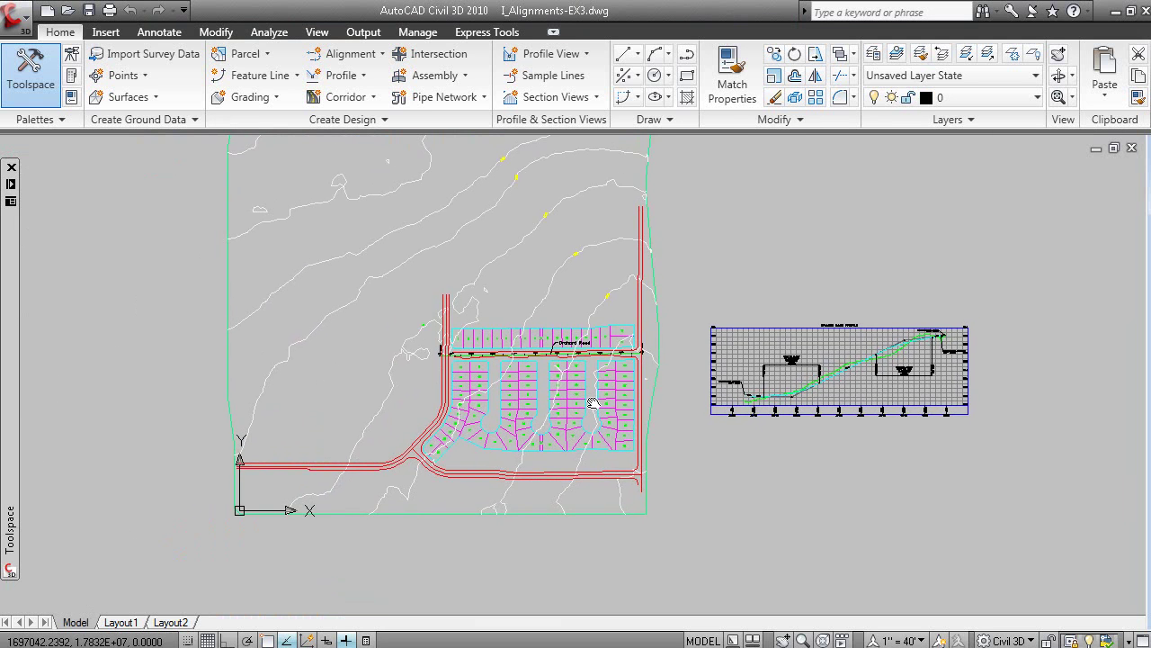
{"action": "scroll", "coordinate": [480, 458], "scroll_direction": "down", "scroll_amount": 1}
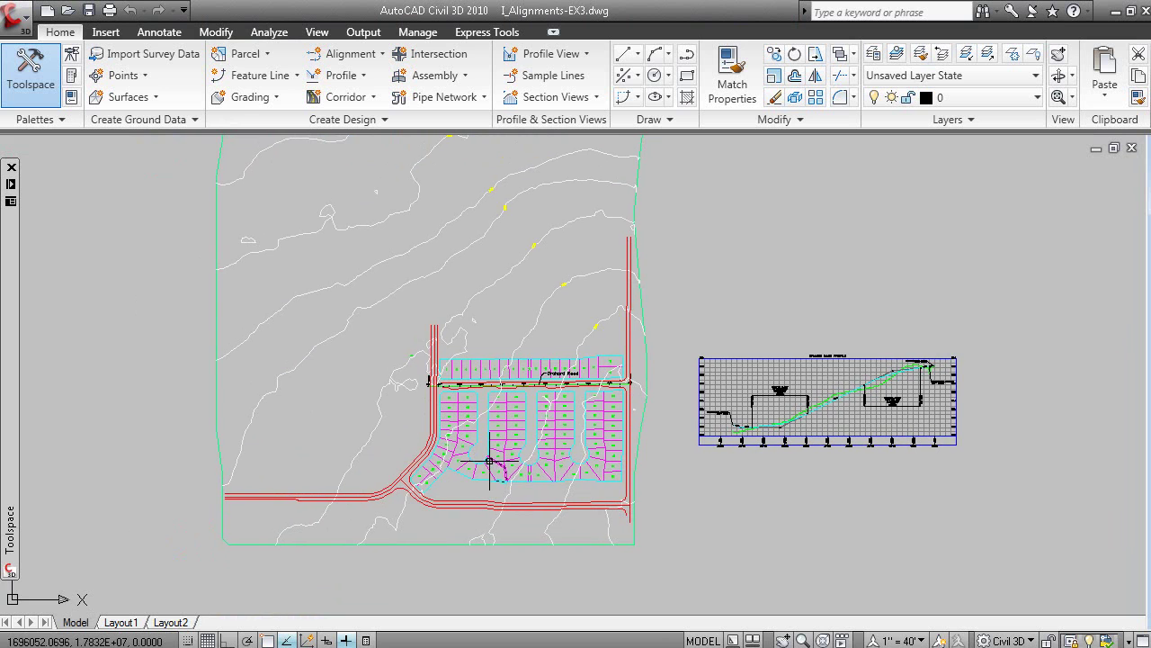
{"action": "left_click", "coordinate": [349, 53]}
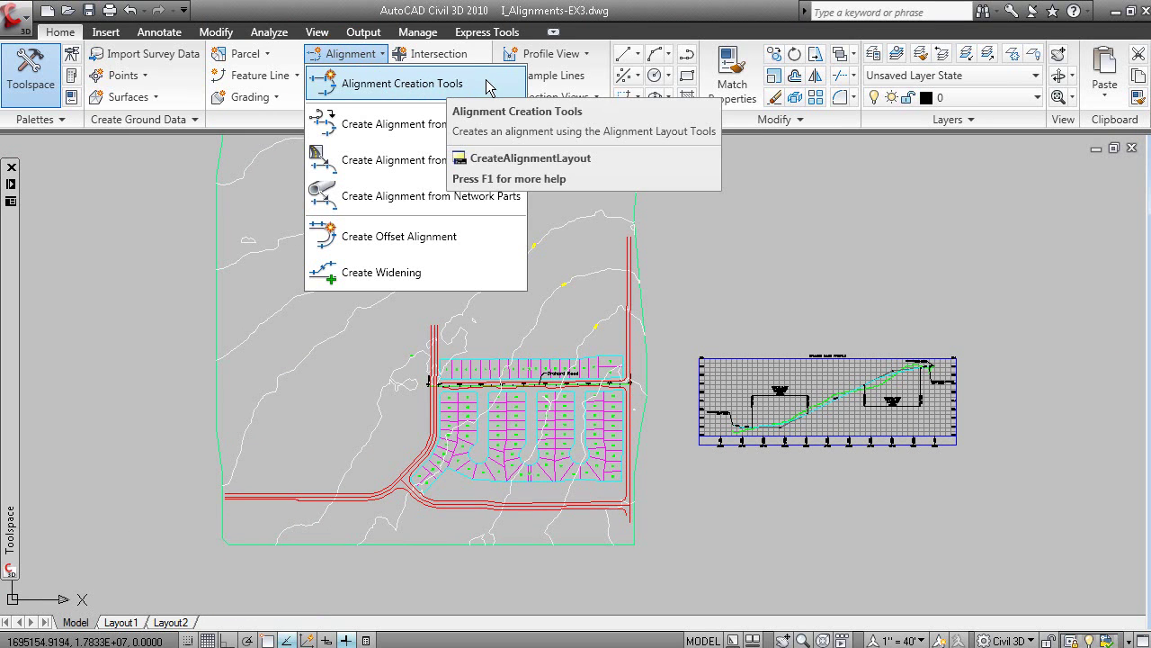
{"action": "left_click", "coordinate": [489, 87]}
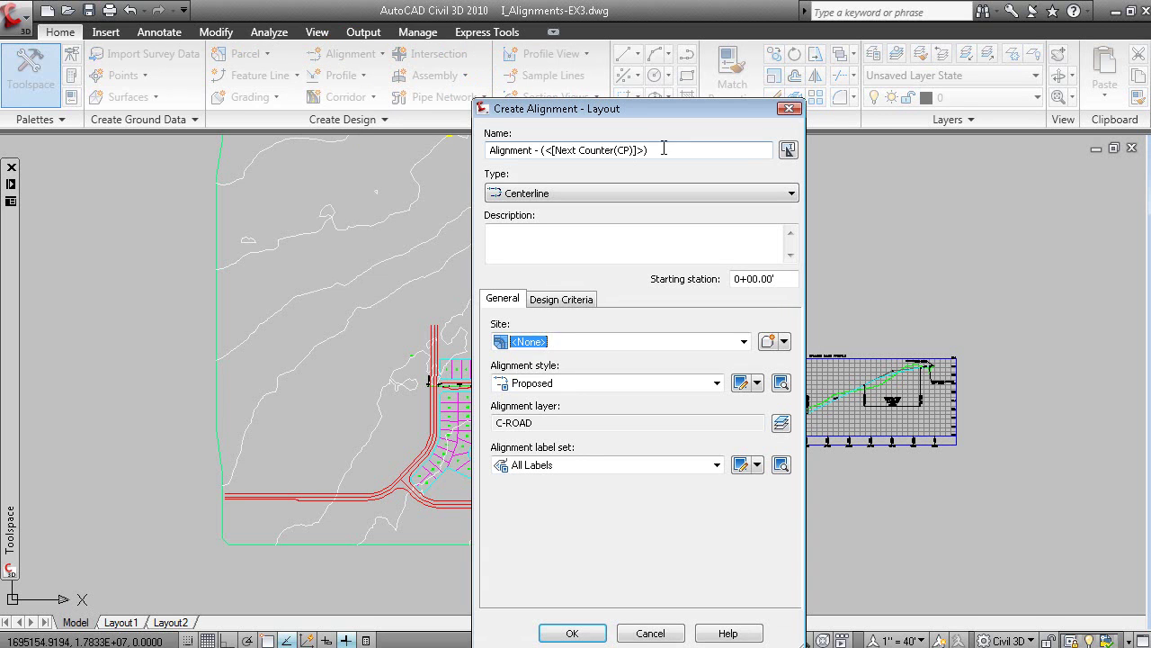
{"action": "left_click_drag", "start_coordinate": [664, 149], "coordinate": [447, 179]}
{"action": "type", "text": "8th A"}
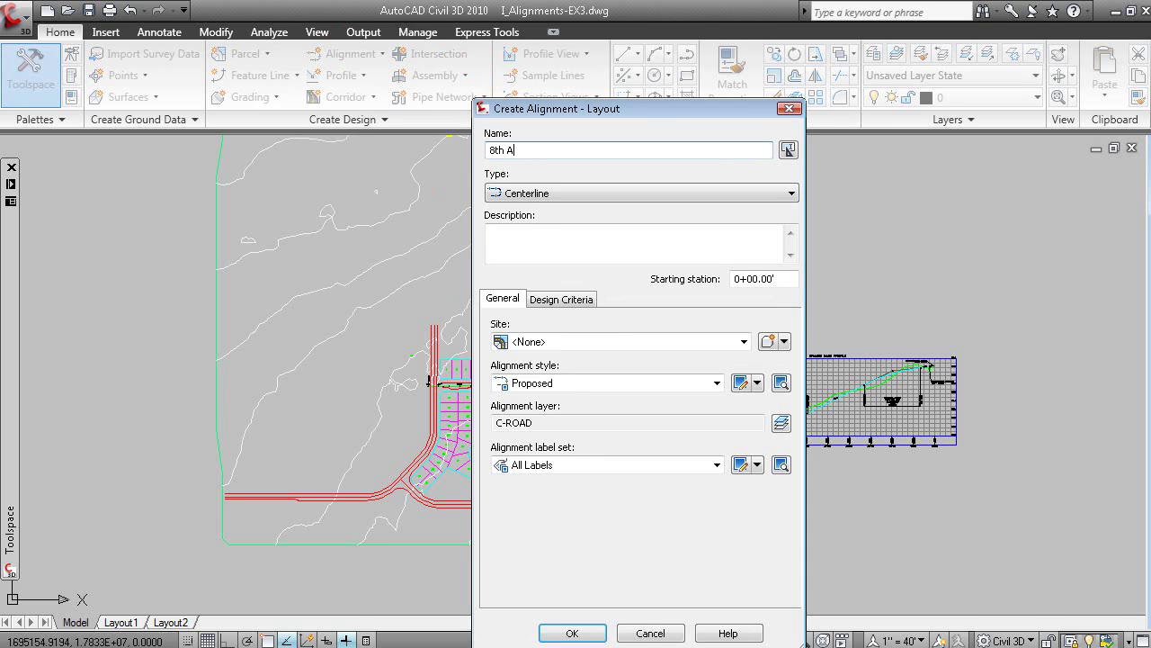
{"action": "type", "text": "venue"}
{"action": "left_click", "coordinate": [525, 382]}
{"action": "left_click", "coordinate": [553, 384]}
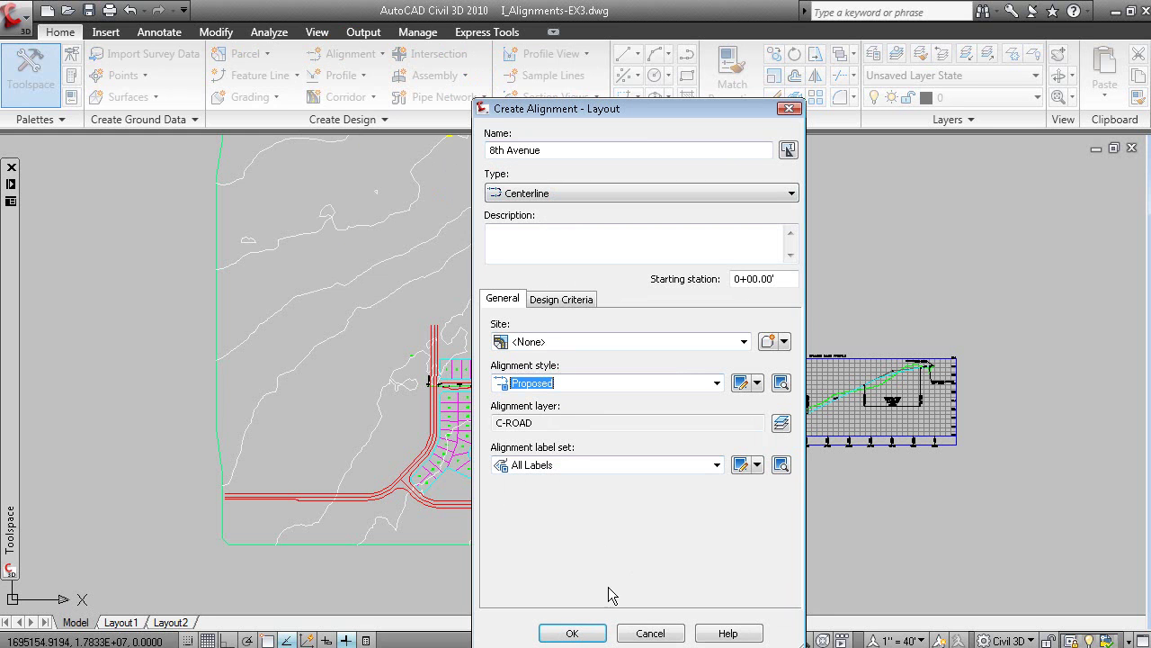
{"action": "left_click", "coordinate": [583, 633]}
- Inspect the existing road centerline linework and the spiral layout options
{"action": "scroll", "coordinate": [358, 531], "scroll_direction": "up", "scroll_amount": 3}
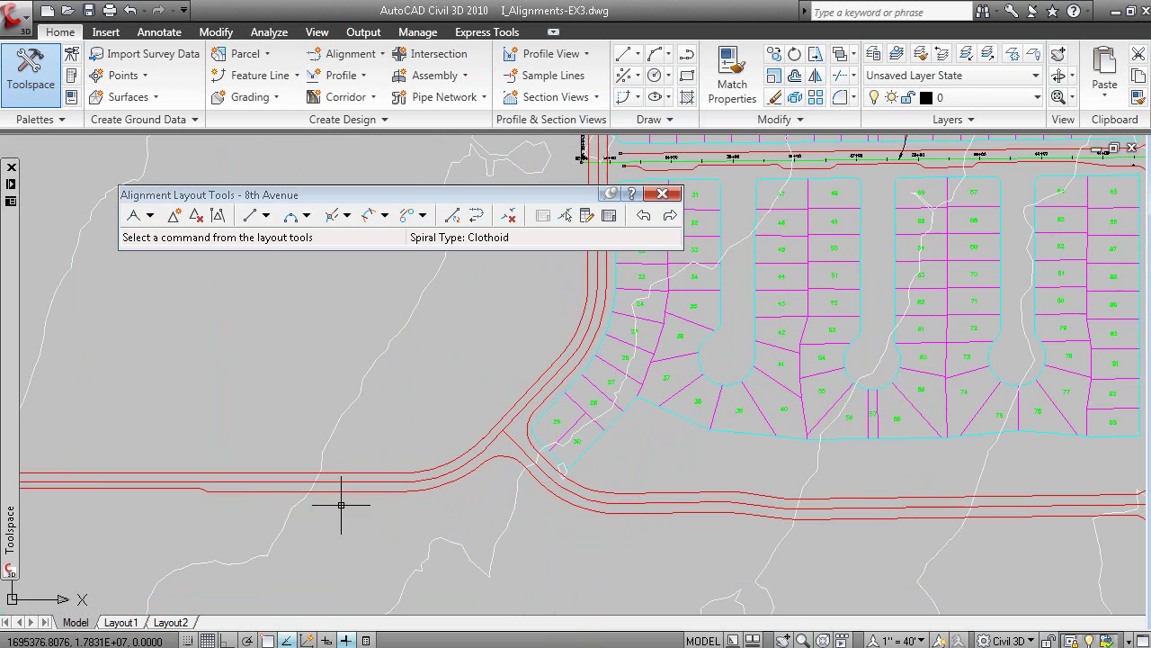
{"action": "left_click", "coordinate": [346, 482]}
{"action": "left_click", "coordinate": [428, 478]}
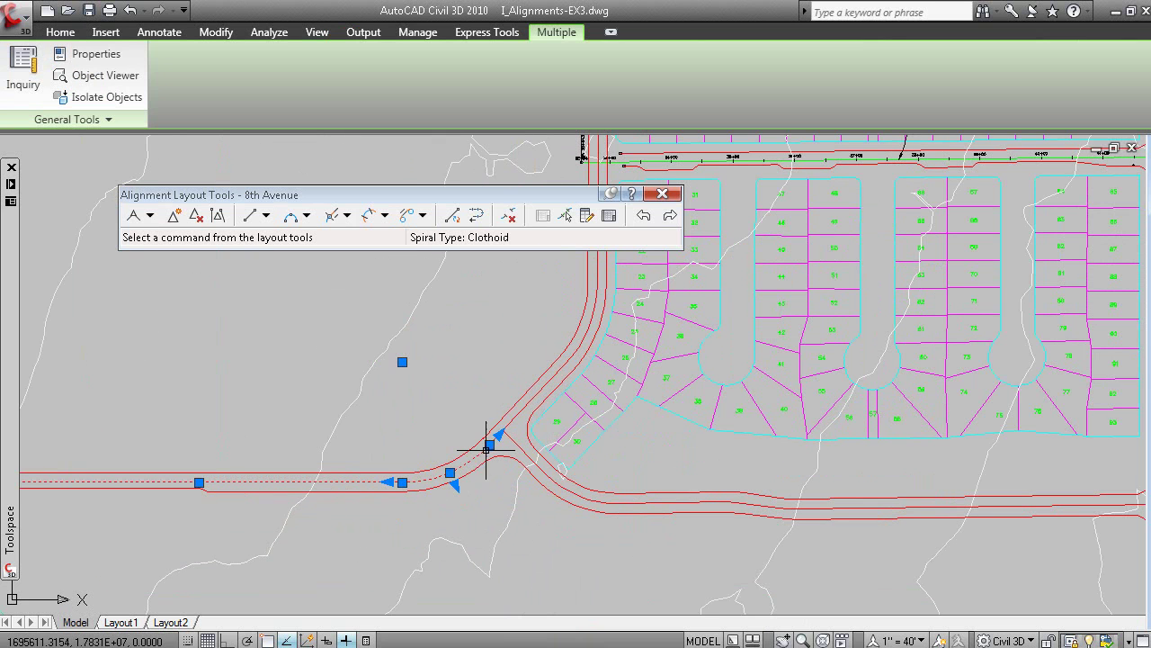
{"action": "mouse_move", "coordinate": [538, 479]}
{"action": "middle_mouse_down"}
{"action": "mouse_move", "coordinate": [670, 503]}
{"action": "mouse_move", "coordinate": [719, 488]}
{"action": "mouse_move", "coordinate": [663, 513]}
{"action": "mouse_move", "coordinate": [666, 524]}
{"action": "middle_mouse_up"}
{"action": "key", "text": "Escape"}
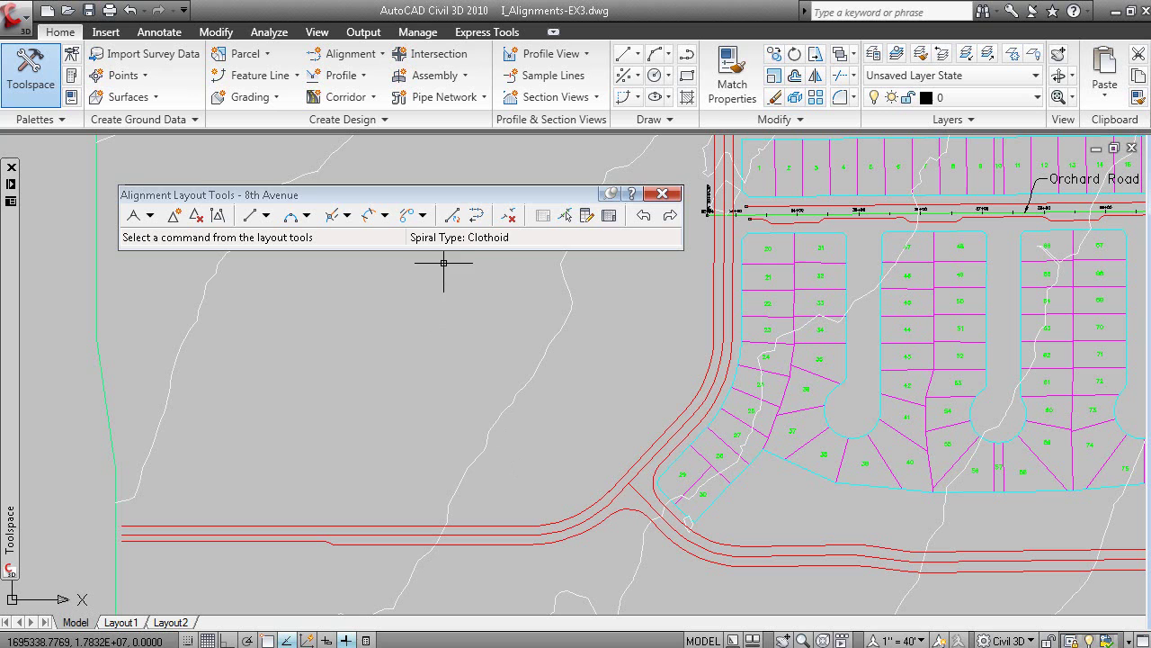
{"action": "left_click", "coordinate": [423, 216]}
{"action": "left_click", "coordinate": [444, 226]}
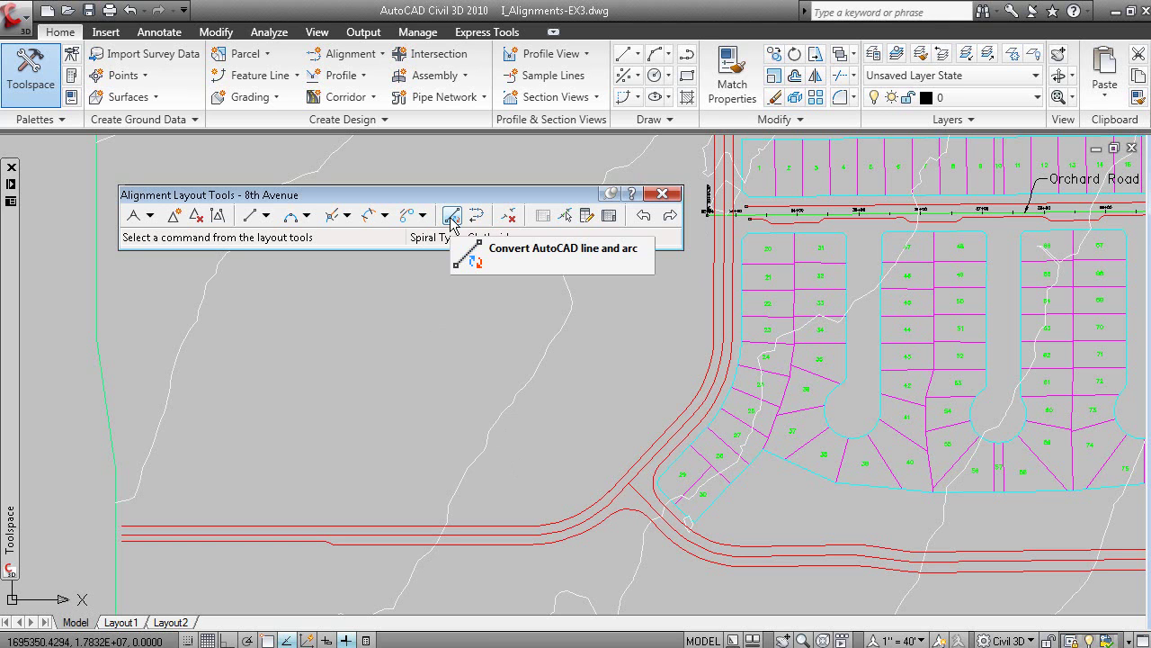
- Convert the western line, two arcs, connecting tangent and vertical line into the alignment
{"action": "left_click", "coordinate": [452, 216]}
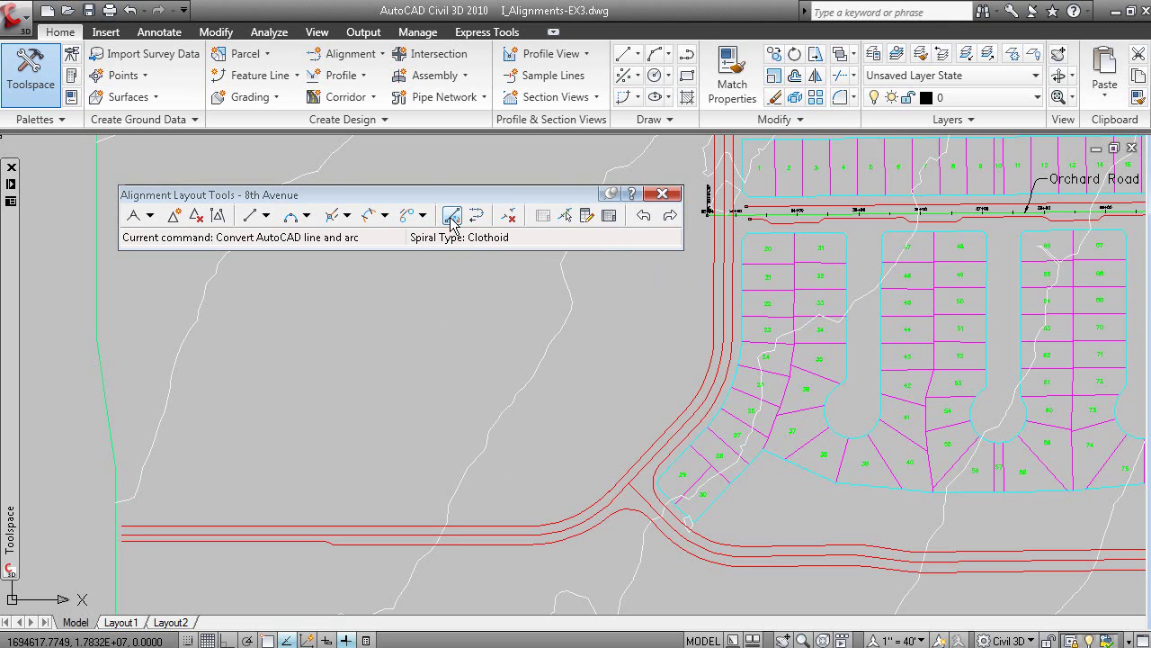
{"action": "key", "text": "F2"}
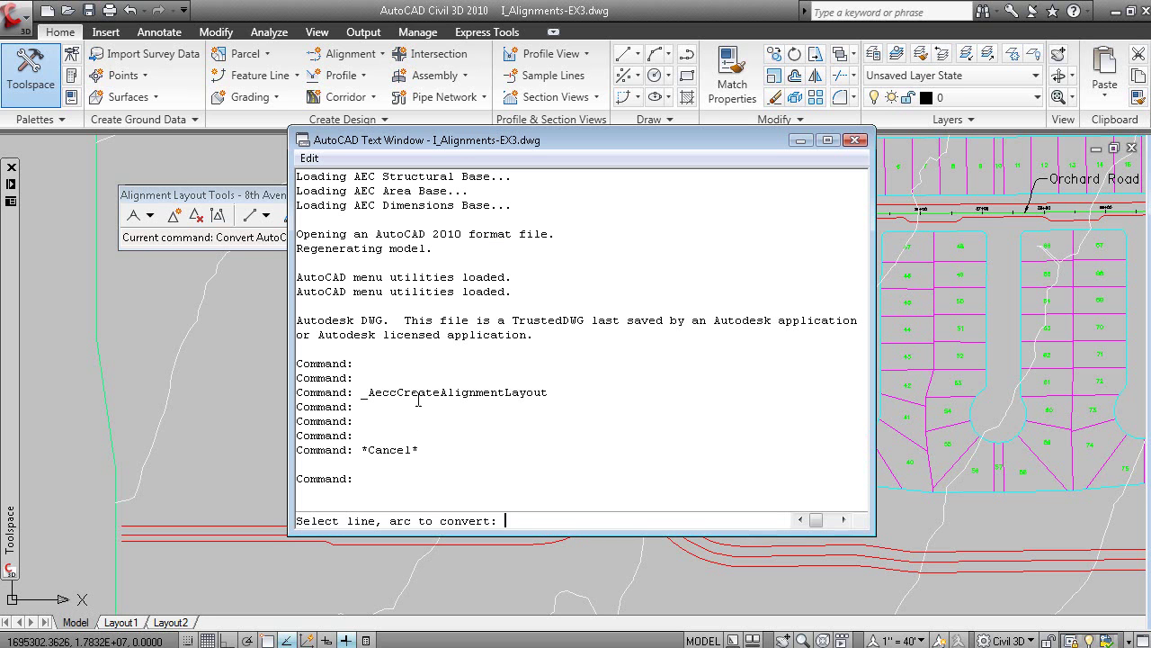
{"action": "key", "text": "F2"}
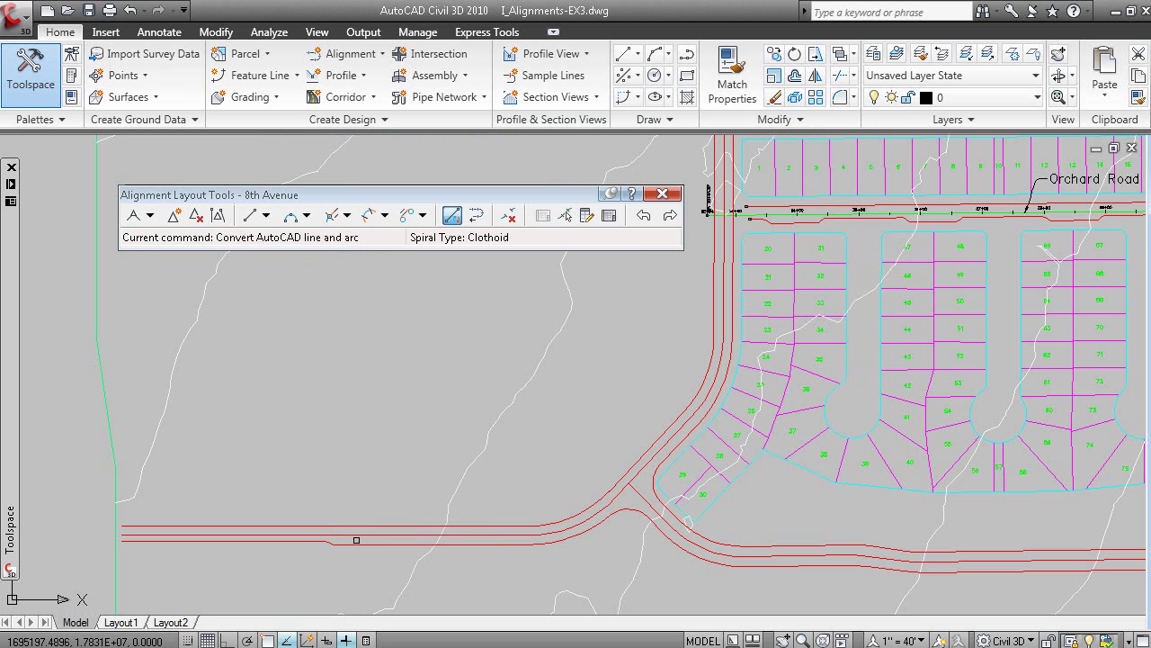
{"action": "left_click", "coordinate": [359, 536]}
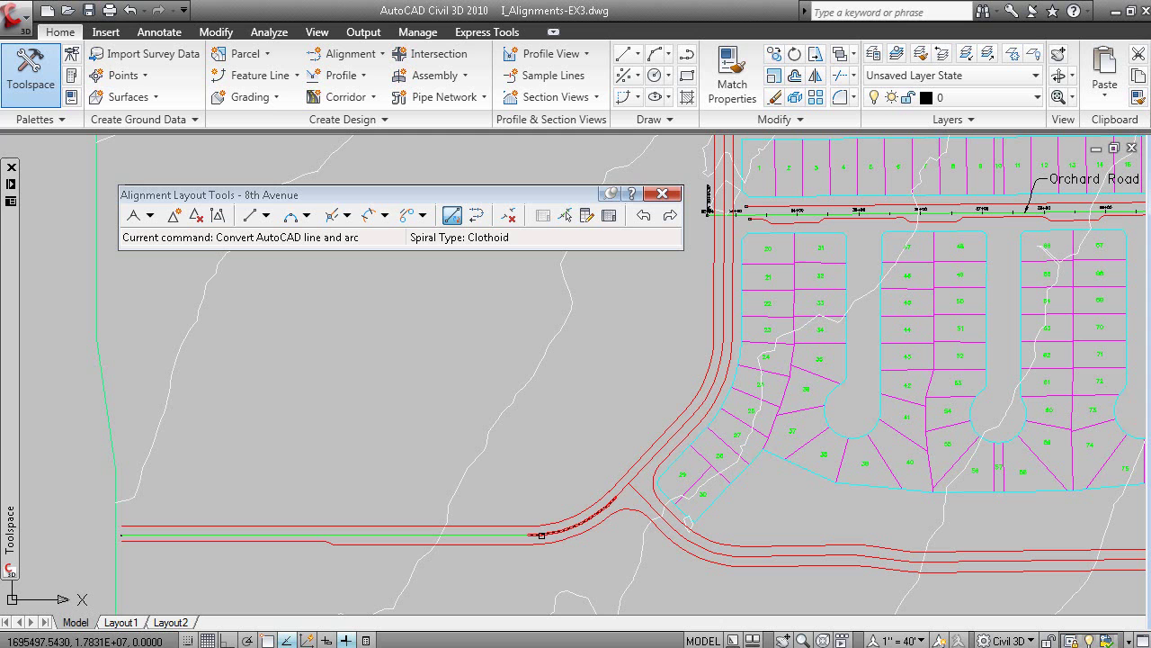
{"action": "left_click", "coordinate": [539, 534]}
{"action": "left_click", "coordinate": [622, 497]}
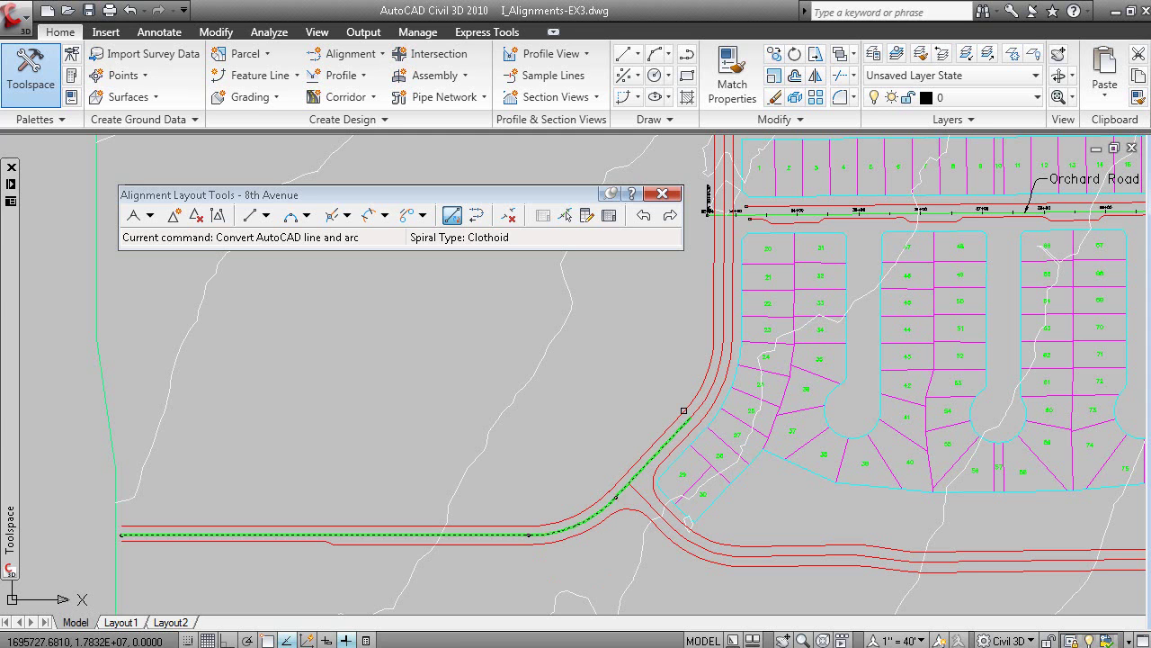
{"action": "left_click", "coordinate": [701, 406]}
{"action": "left_click", "coordinate": [720, 207]}
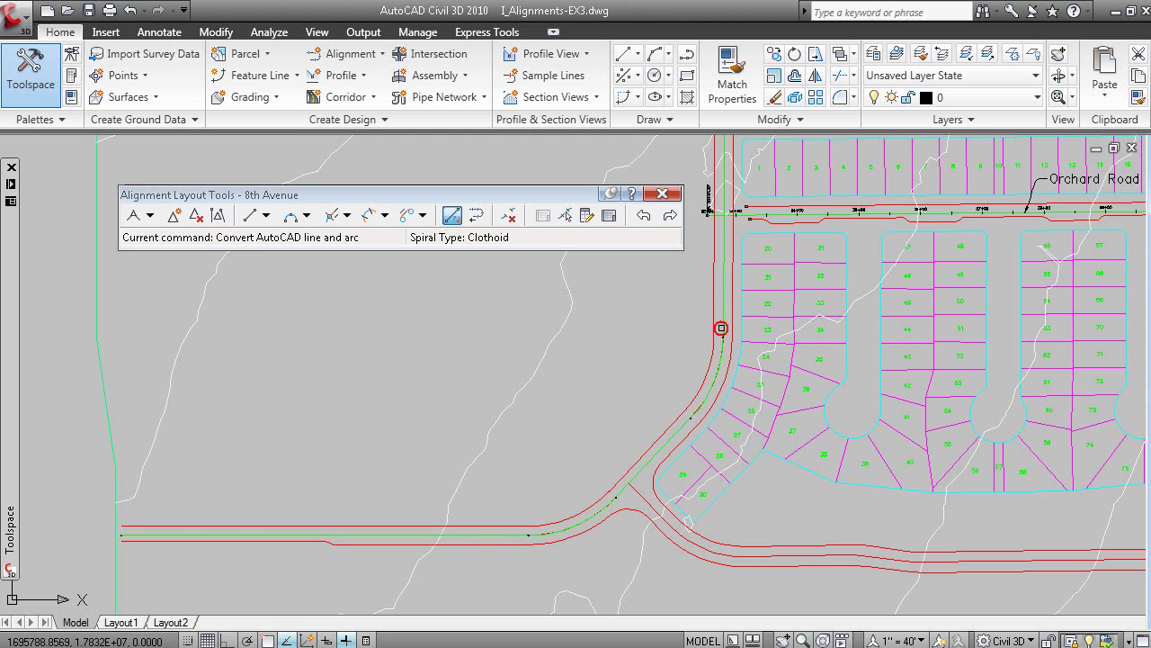
{"action": "key", "text": "Return"}
{"action": "middle_click_drag", "start_coordinate": [708, 406], "coordinate": [686, 457]}
{"action": "middle_click_drag", "start_coordinate": [728, 508], "coordinate": [721, 486]}
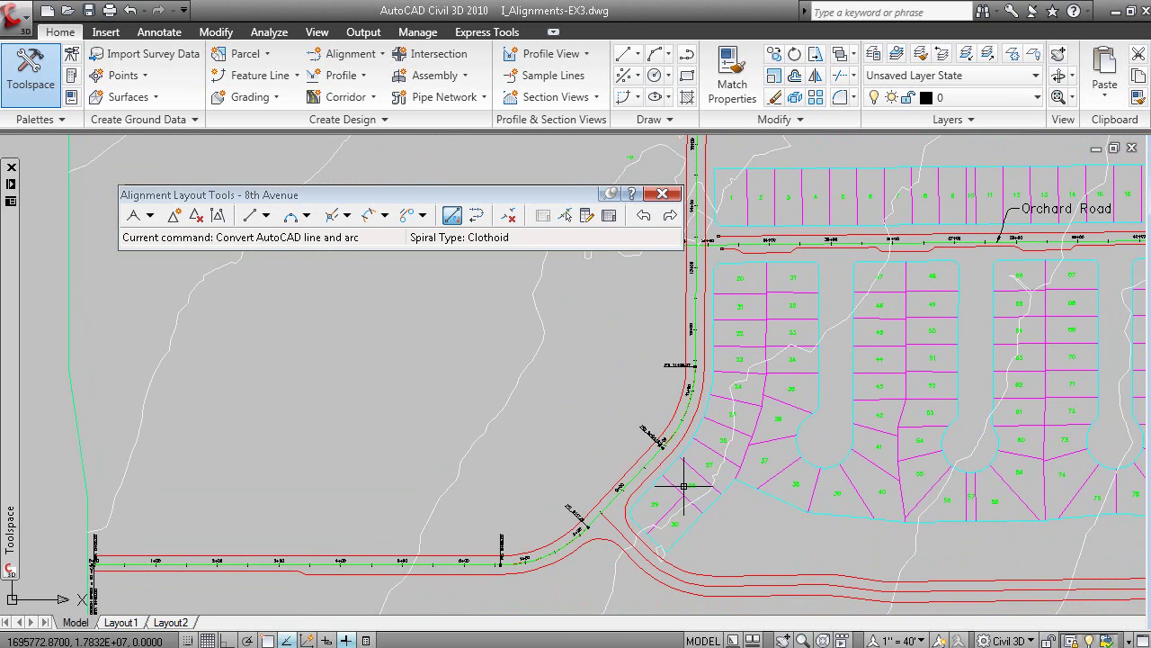
{"action": "left_click", "coordinate": [634, 472]}
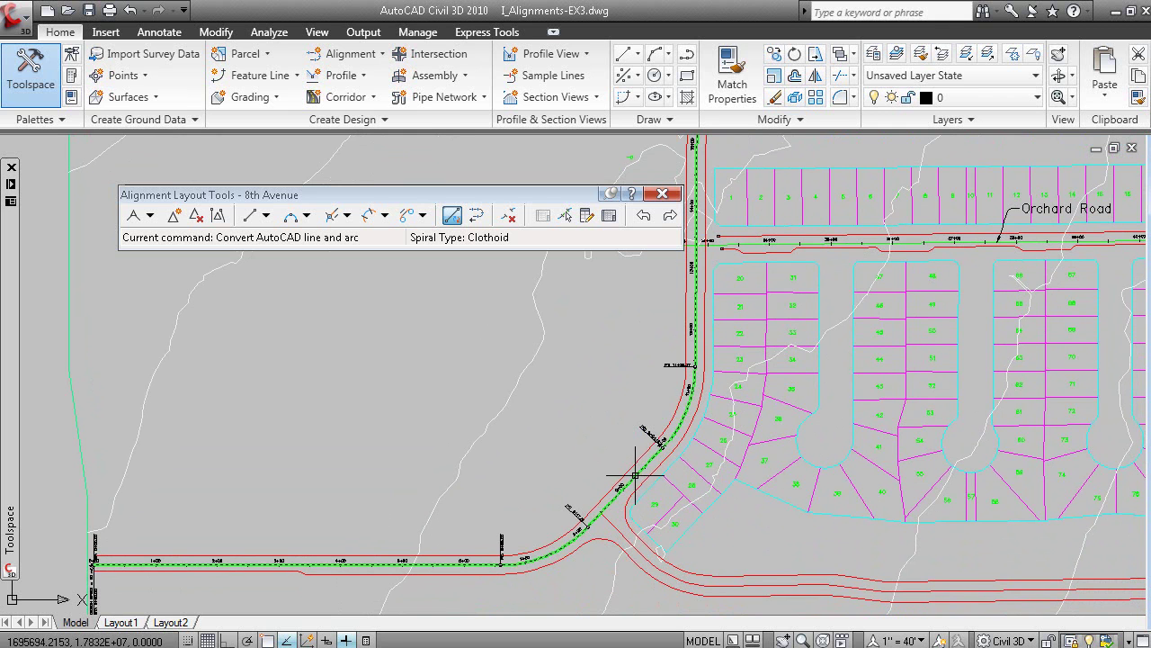
- Send the 8th Avenue alignment behind the other linework
{"action": "right_click", "coordinate": [459, 329]}
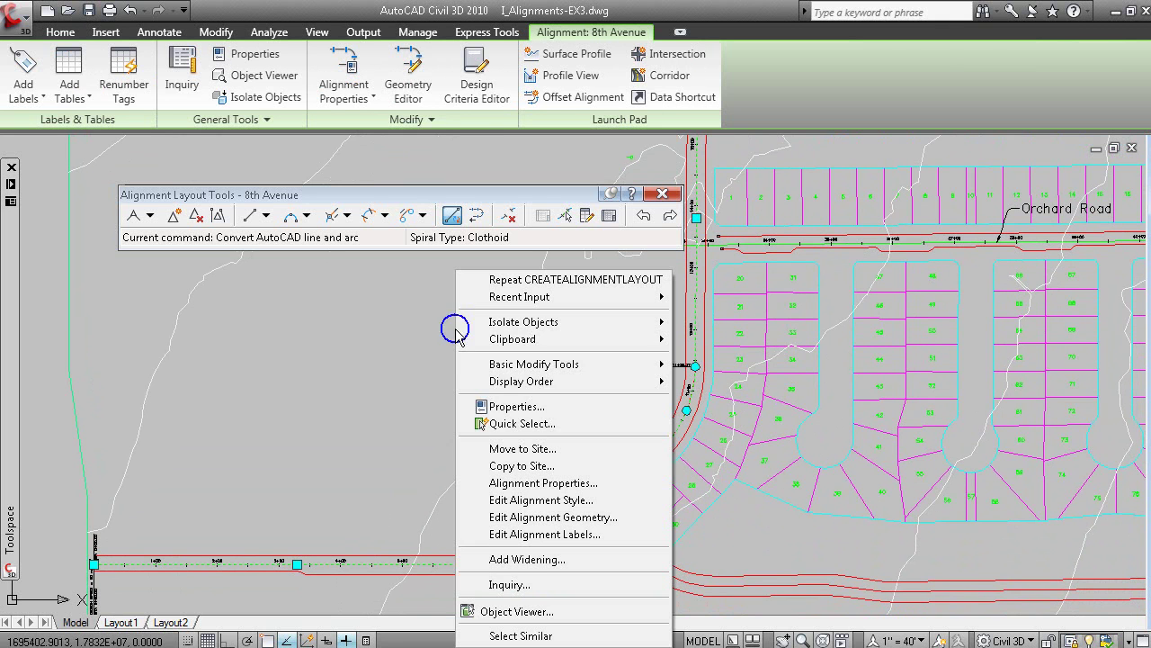
{"action": "left_click", "coordinate": [560, 382]}
{"action": "left_click", "coordinate": [731, 403]}
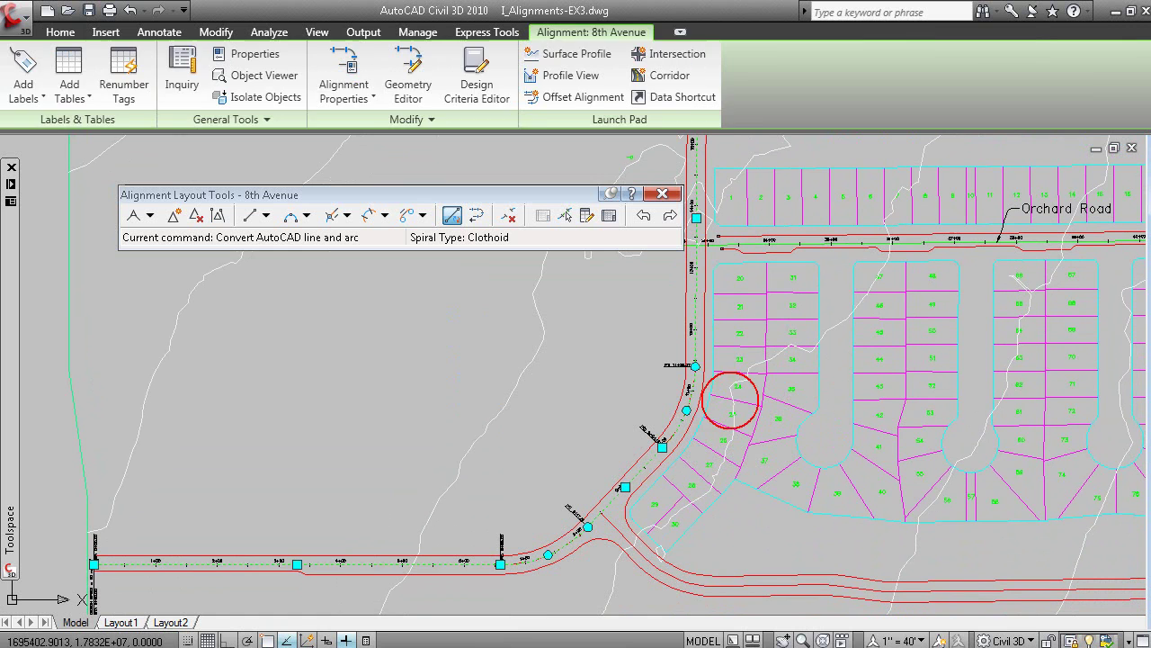
- Erase the original centerline line, two curves and vertical line, then pan north past Orchard Road
{"action": "left_click", "coordinate": [236, 564]}
{"action": "left_click", "coordinate": [540, 563]}
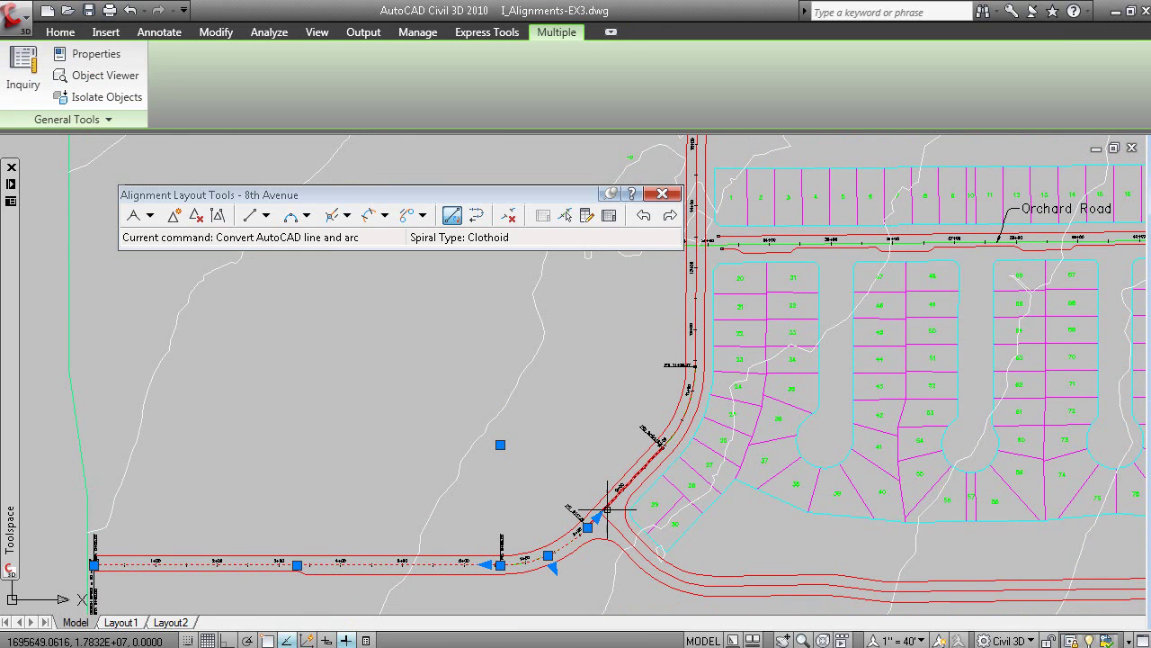
{"action": "left_click", "coordinate": [673, 440]}
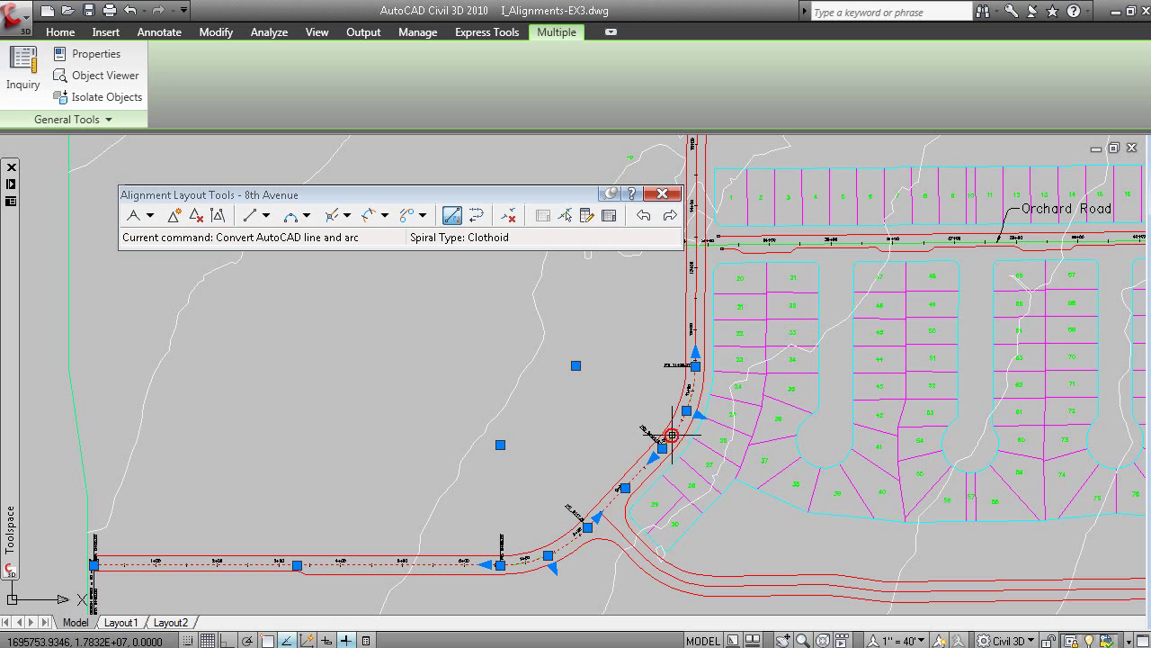
{"action": "left_click", "coordinate": [696, 316]}
{"action": "key", "text": "Return"}
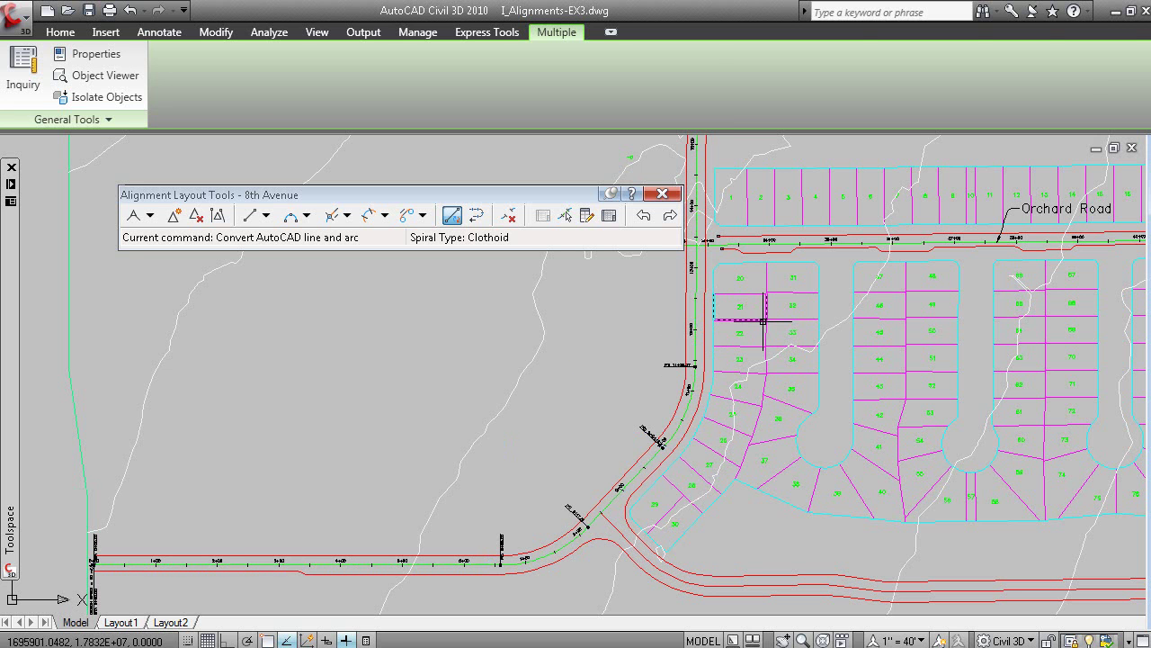
{"action": "middle_click_drag", "start_coordinate": [720, 445], "coordinate": [671, 491]}
{"action": "scroll", "coordinate": [670, 491], "scroll_direction": "down", "scroll_amount": 3}
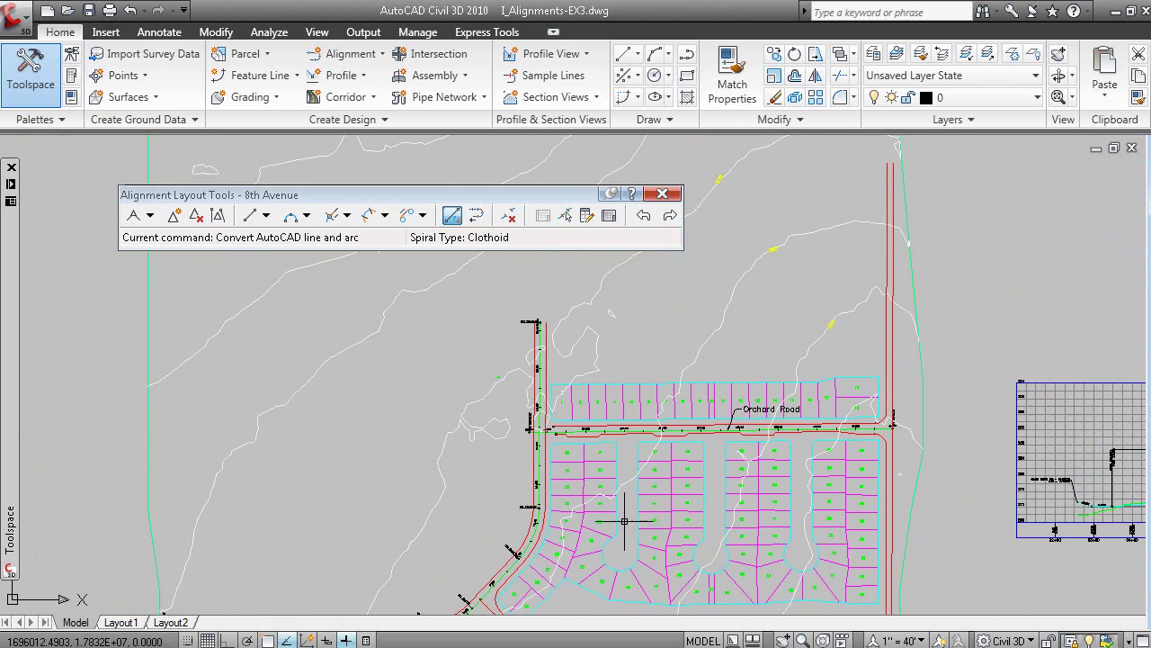
{"action": "middle_click_drag", "start_coordinate": [573, 383], "coordinate": [482, 452]}
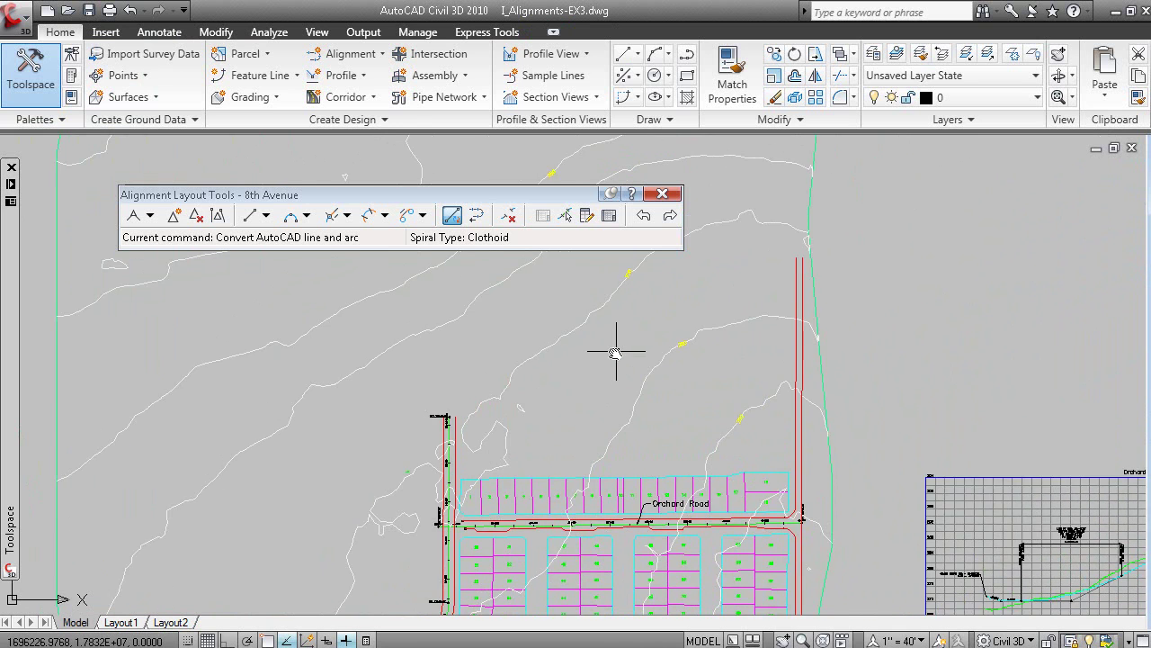
{"action": "middle_click_drag", "start_coordinate": [515, 390], "coordinate": [453, 462]}
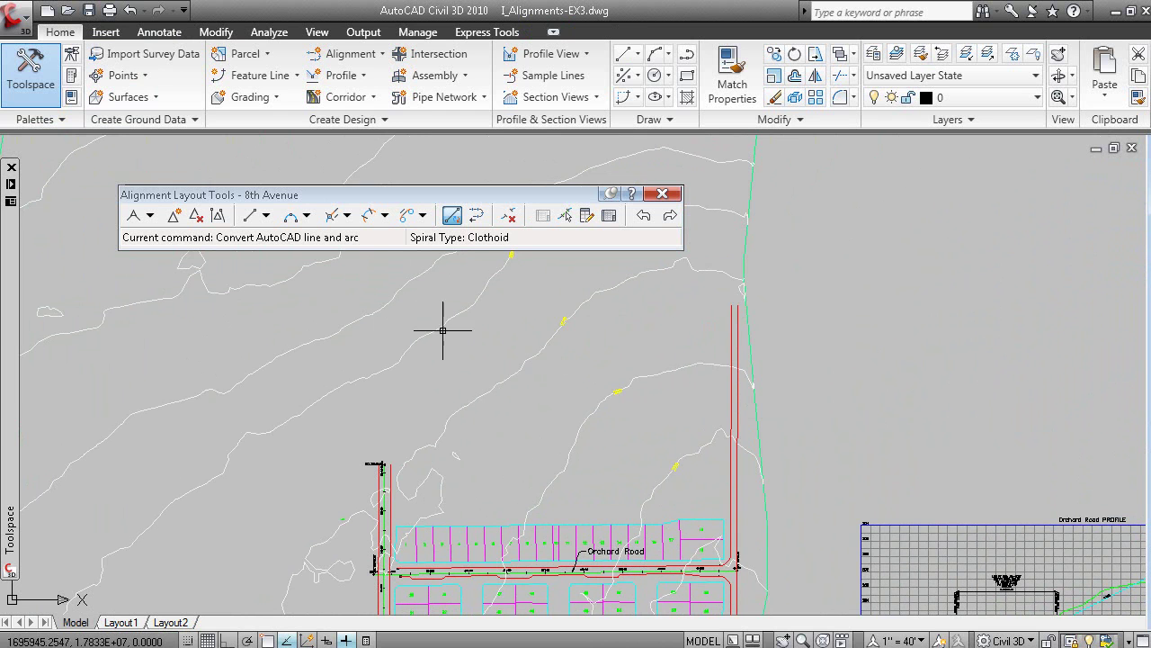
- Pick the fixed line layout option and reselect the 8th Avenue alignment
{"action": "left_click", "coordinate": [267, 217]}
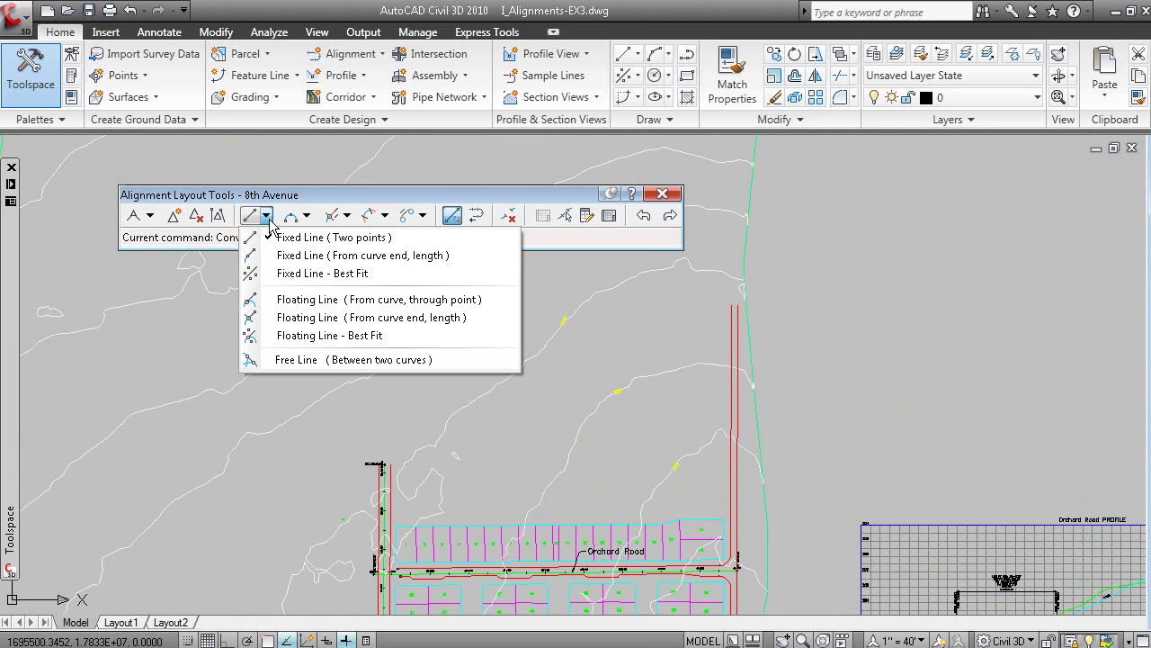
{"action": "left_click", "coordinate": [317, 241]}
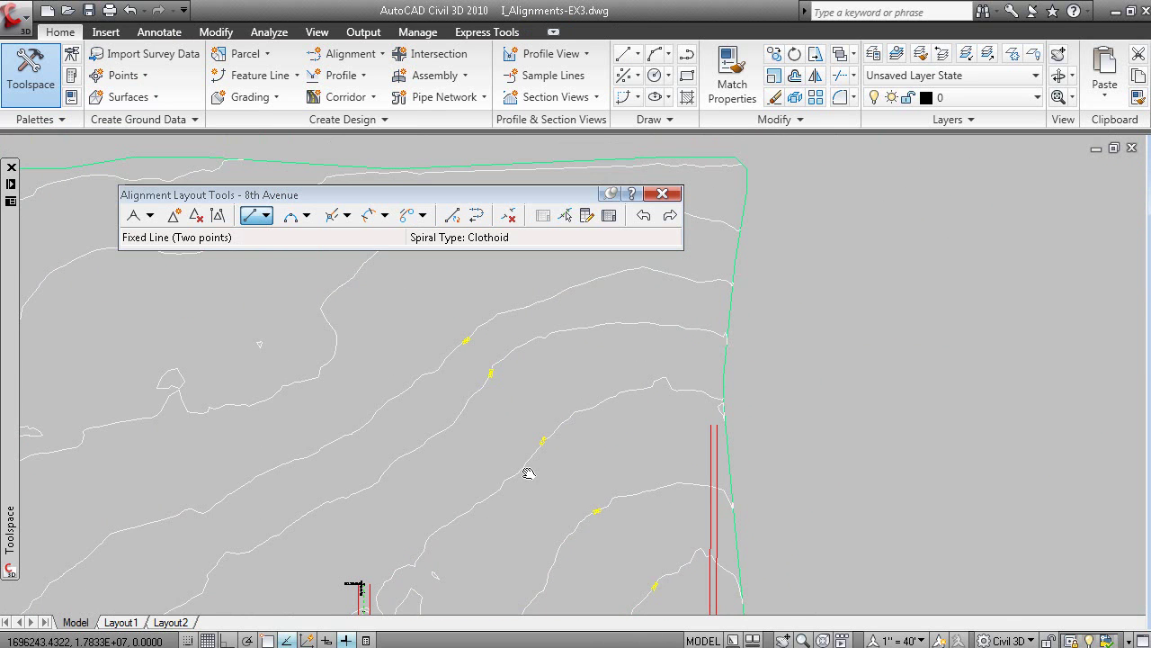
{"action": "middle_click_drag", "start_coordinate": [642, 399], "coordinate": [739, 267]}
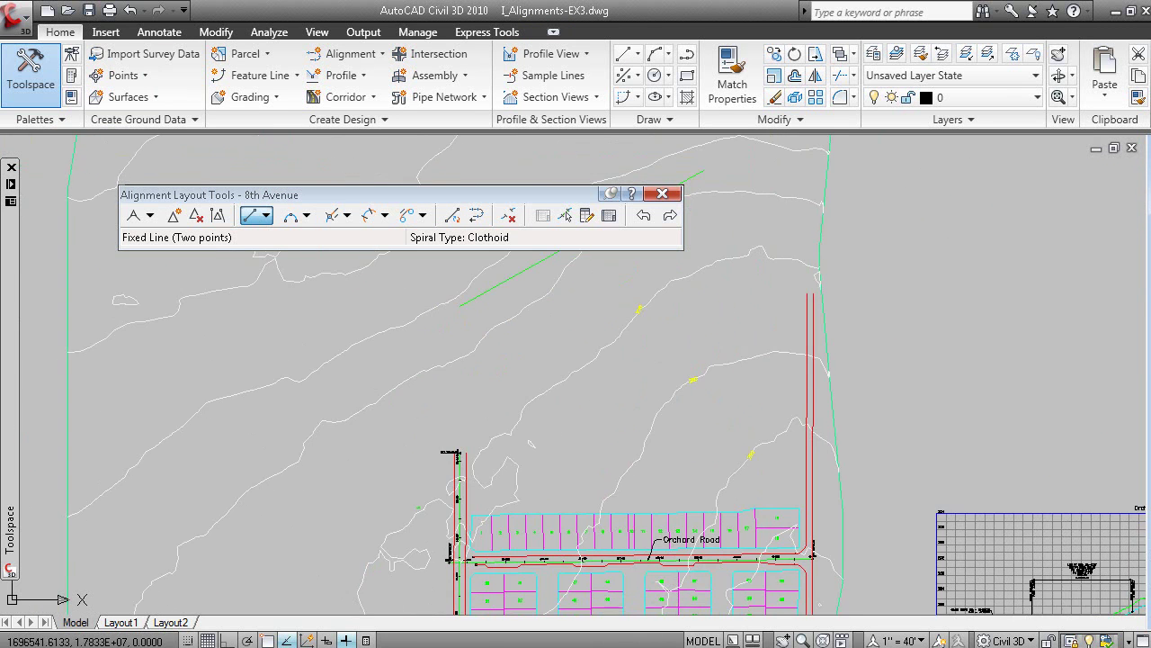
{"action": "left_click", "coordinate": [508, 281]}
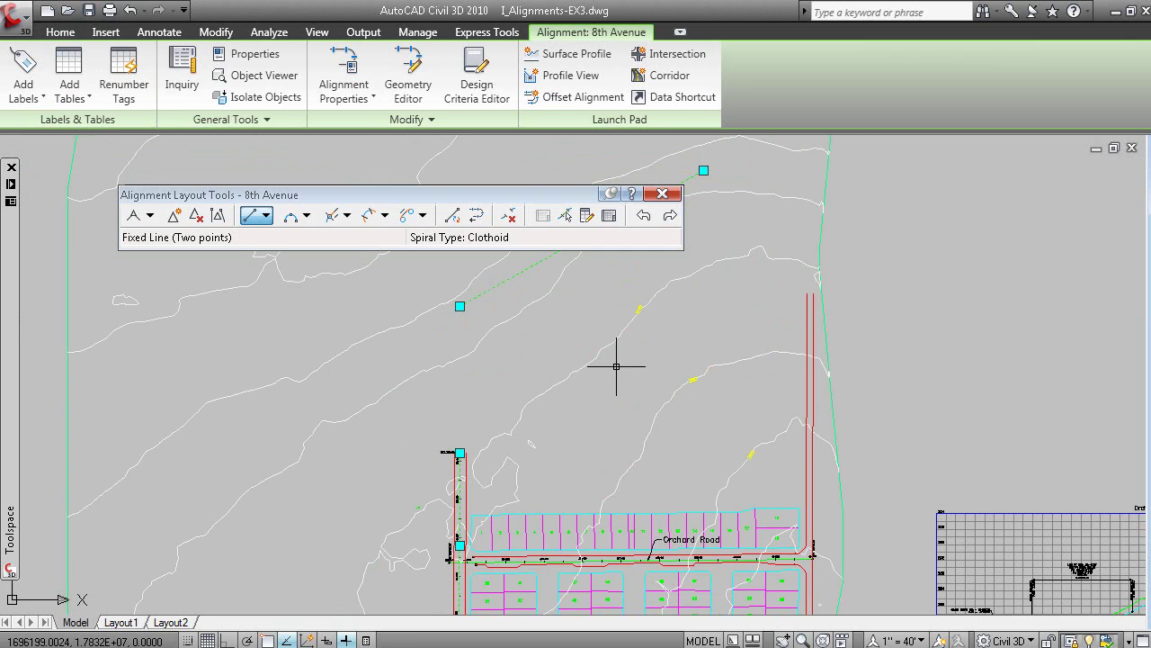
- Fillet the two tangents with a less-than-180 free curve of radius 100
{"action": "left_click", "coordinate": [307, 215]}
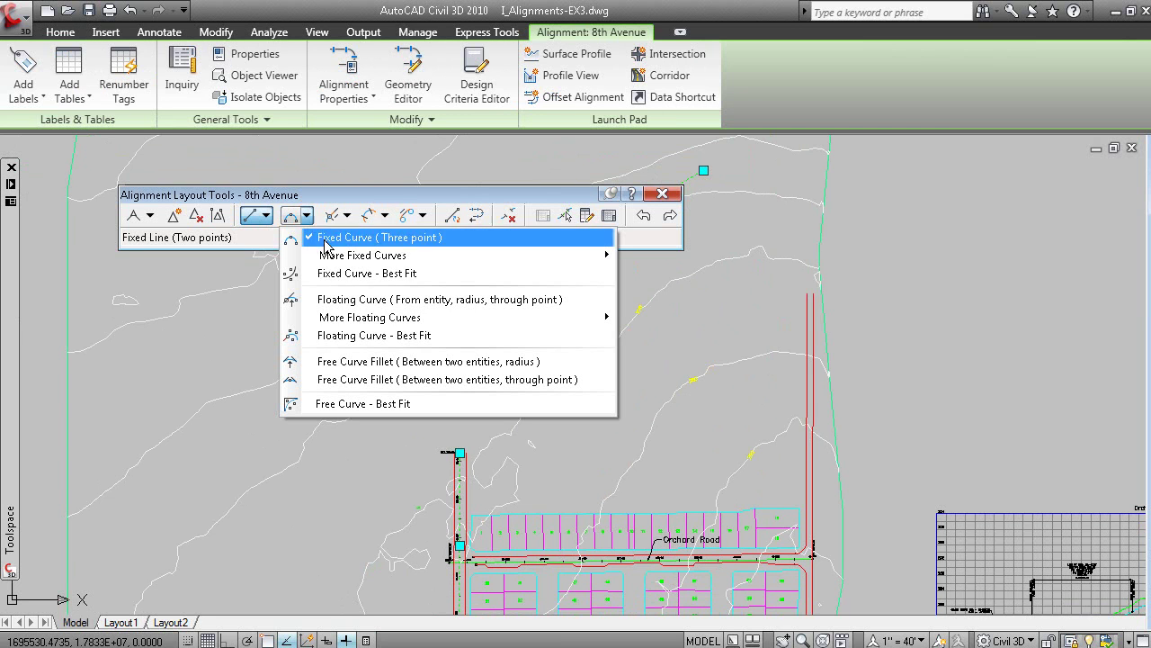
{"action": "left_click", "coordinate": [430, 364]}
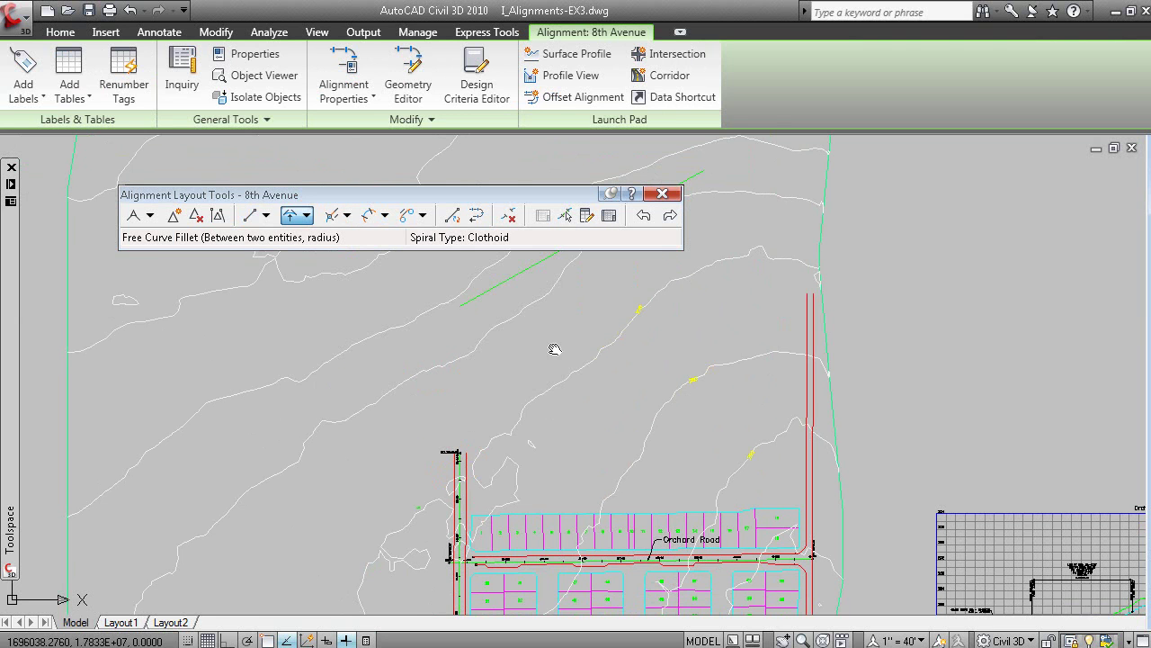
{"action": "middle_click_drag", "start_coordinate": [577, 260], "coordinate": [545, 384]}
{"action": "left_click", "coordinate": [589, 344]}
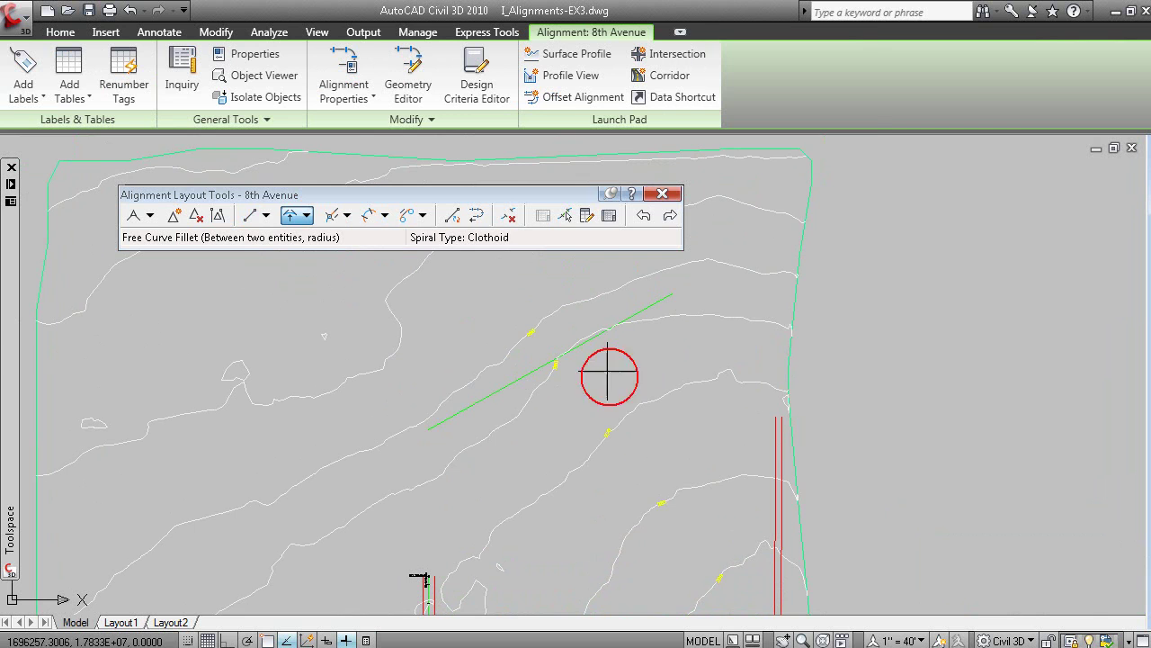
{"action": "left_click", "coordinate": [606, 372]}
{"action": "key", "text": "F2"}
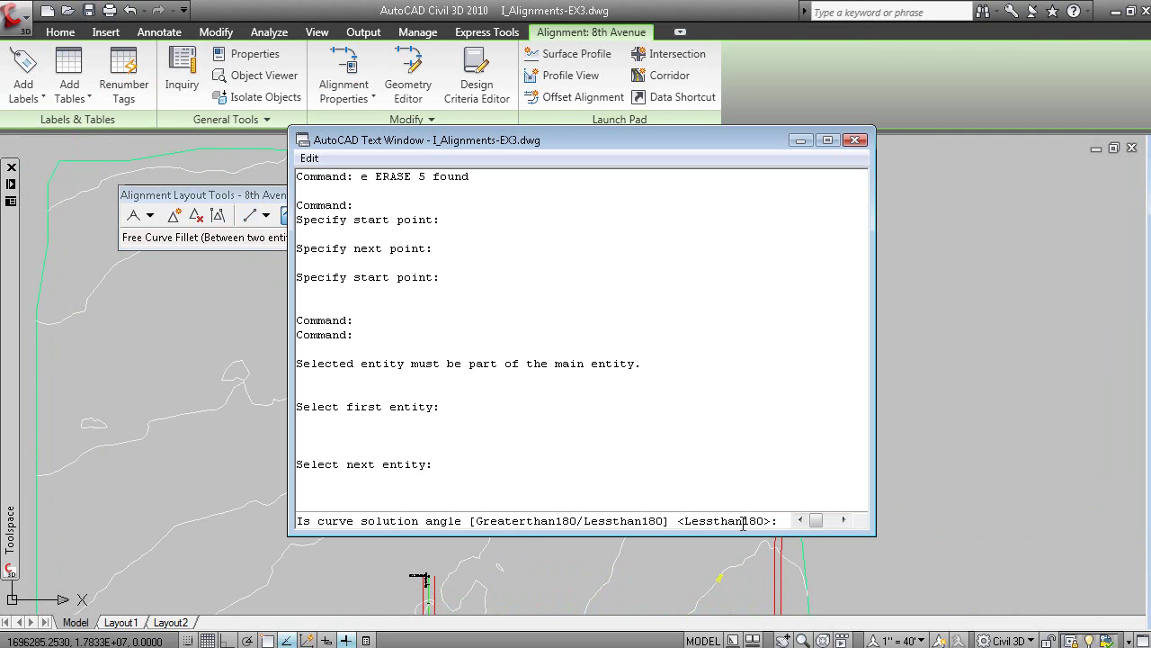
{"action": "key", "text": "F2"}
{"action": "key", "text": "F2"}
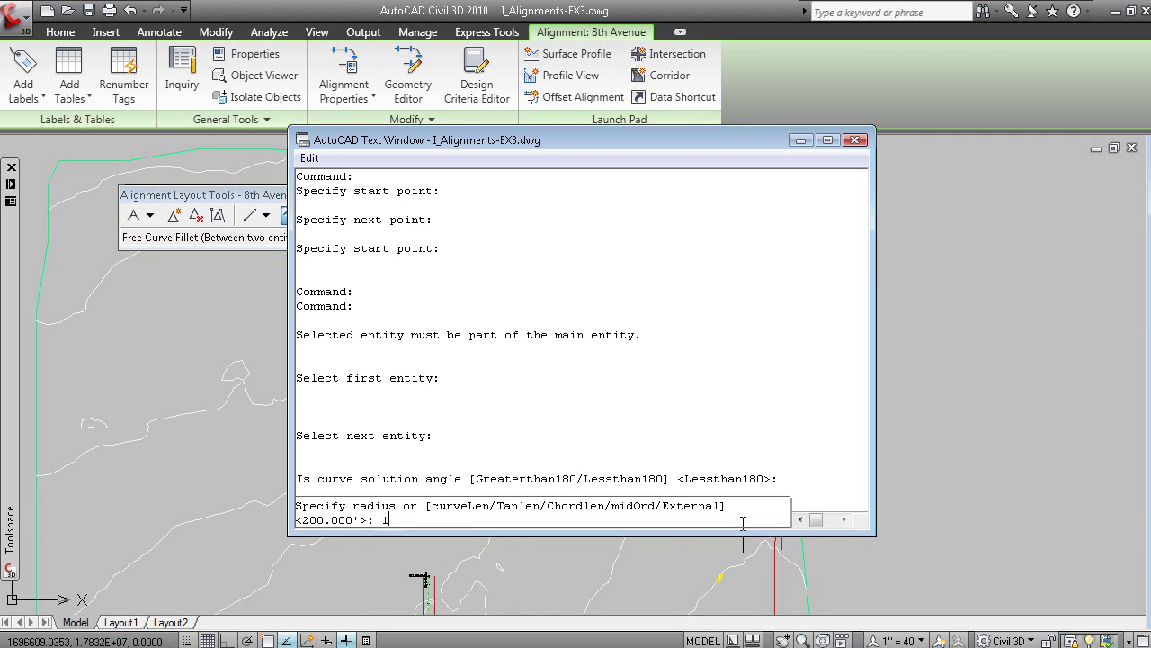
{"action": "key", "text": "Return"}
{"action": "key", "text": "F2"}
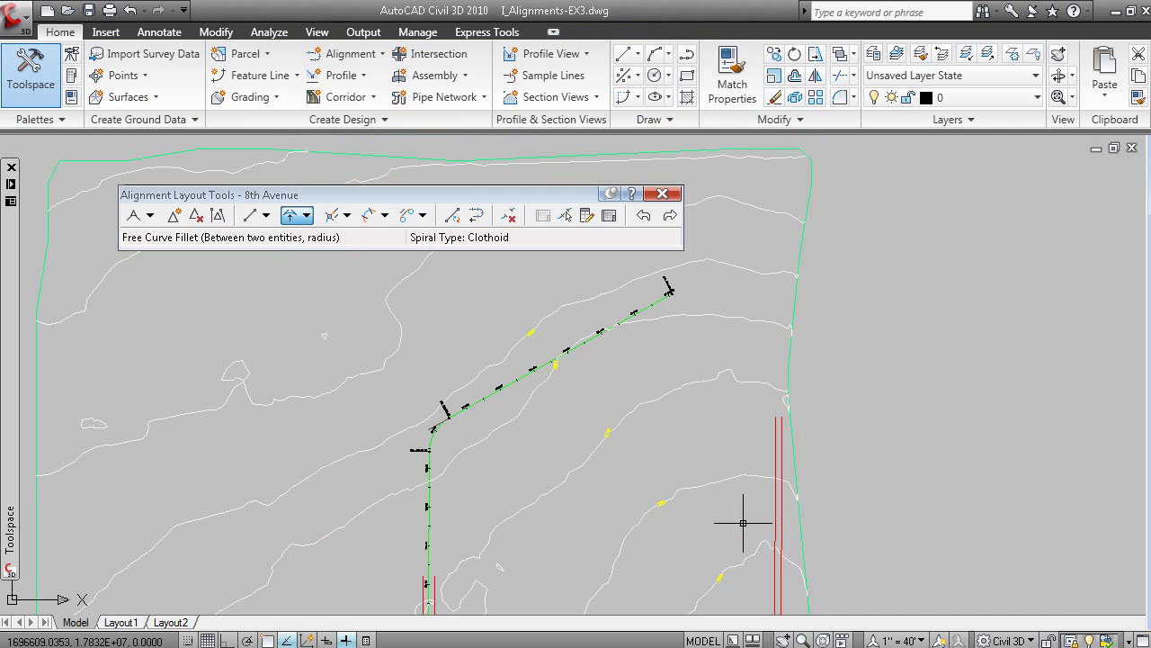
- Stretch an alignment grip to reshape 8th Avenue, then return from the lesson slides
{"action": "scroll", "coordinate": [452, 442], "scroll_direction": "up", "scroll_amount": 3}
{"action": "middle_click_drag", "start_coordinate": [452, 441], "coordinate": [403, 447]}
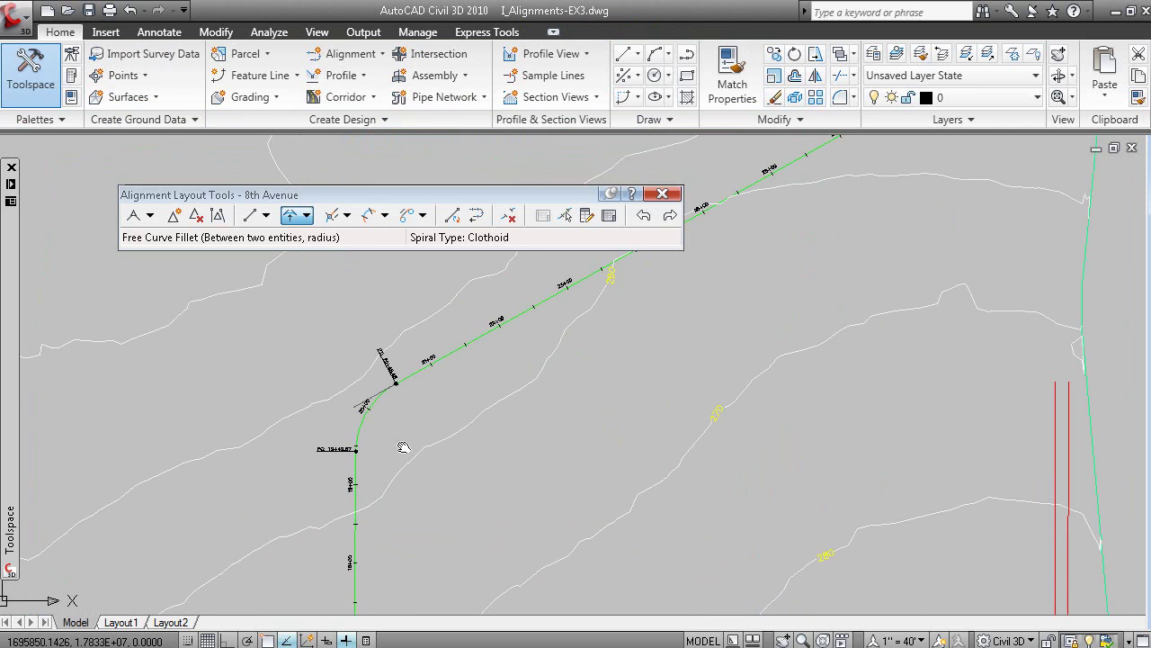
{"action": "left_click", "coordinate": [362, 419]}
{"action": "left_click", "coordinate": [395, 383]}
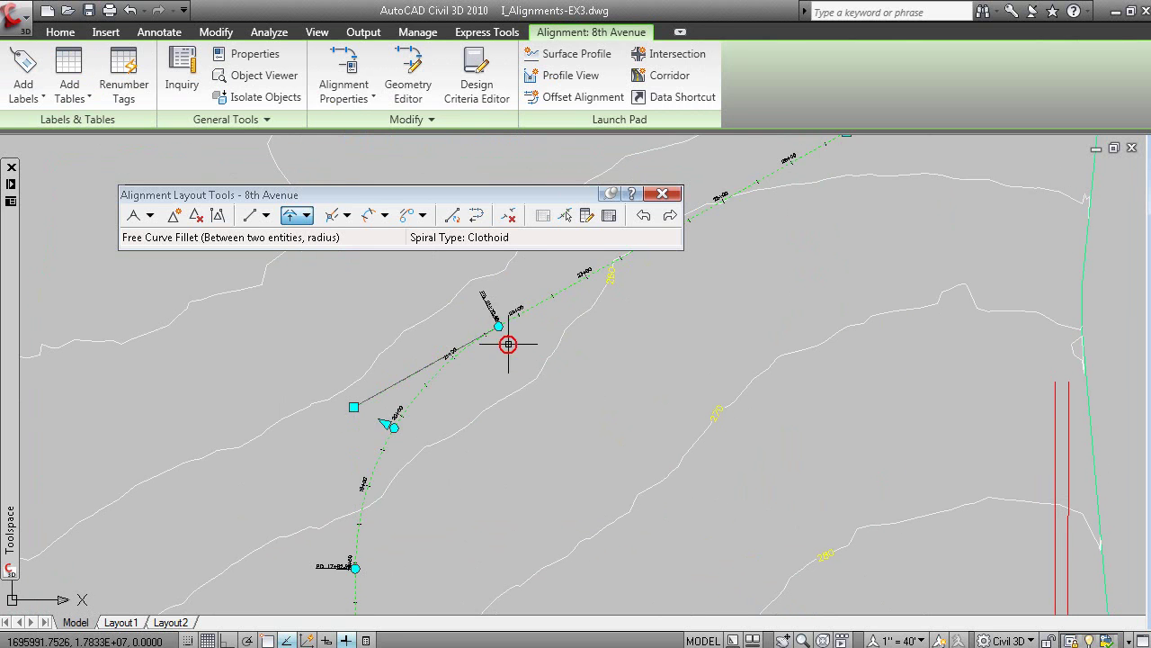
{"action": "left_click", "coordinate": [581, 342]}
{"action": "scroll", "coordinate": [552, 406], "scroll_direction": "down", "scroll_amount": 2}
{"action": "mouse_move", "coordinate": [619, 464]}
{"action": "middle_mouse_down"}
{"action": "mouse_move", "coordinate": [622, 398]}
{"action": "mouse_move", "coordinate": [575, 459]}
{"action": "middle_mouse_up"}
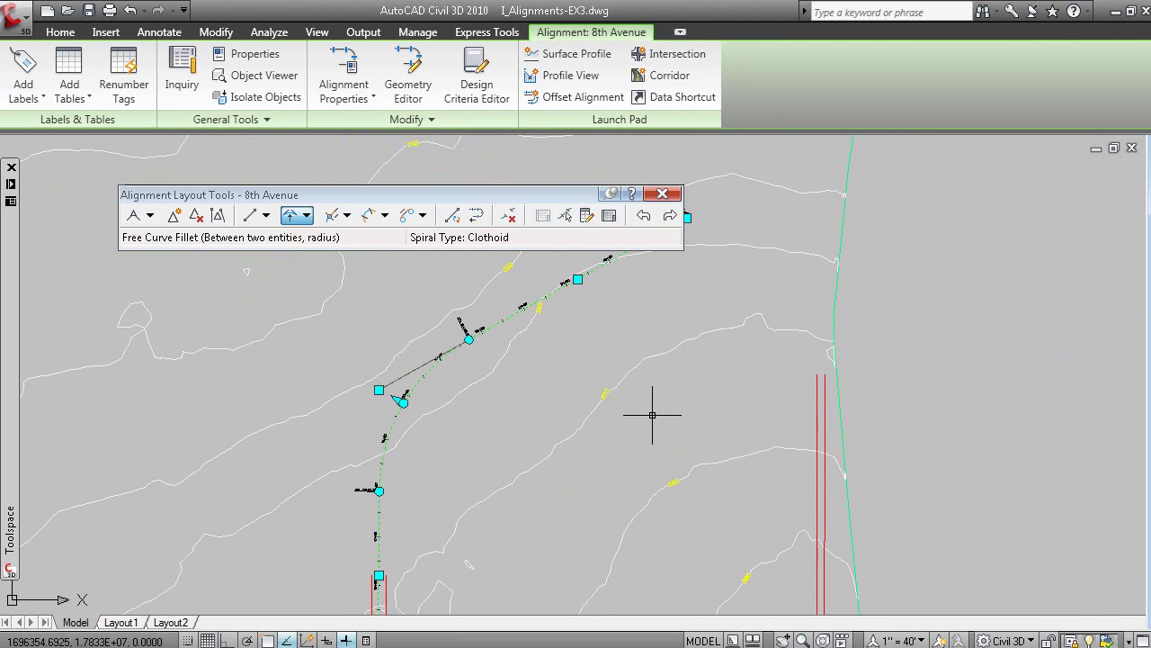
{"action": "middle_click_drag", "start_coordinate": [560, 442], "coordinate": [715, 437]}
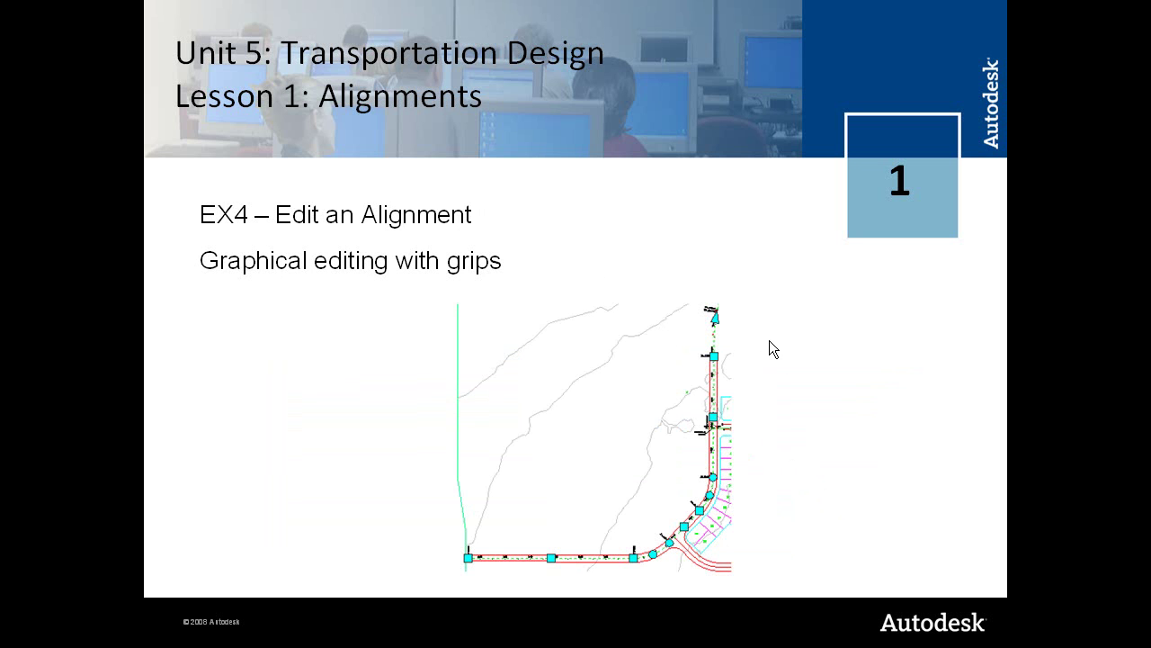
{"action": "key", "text": "alt+Tab"}
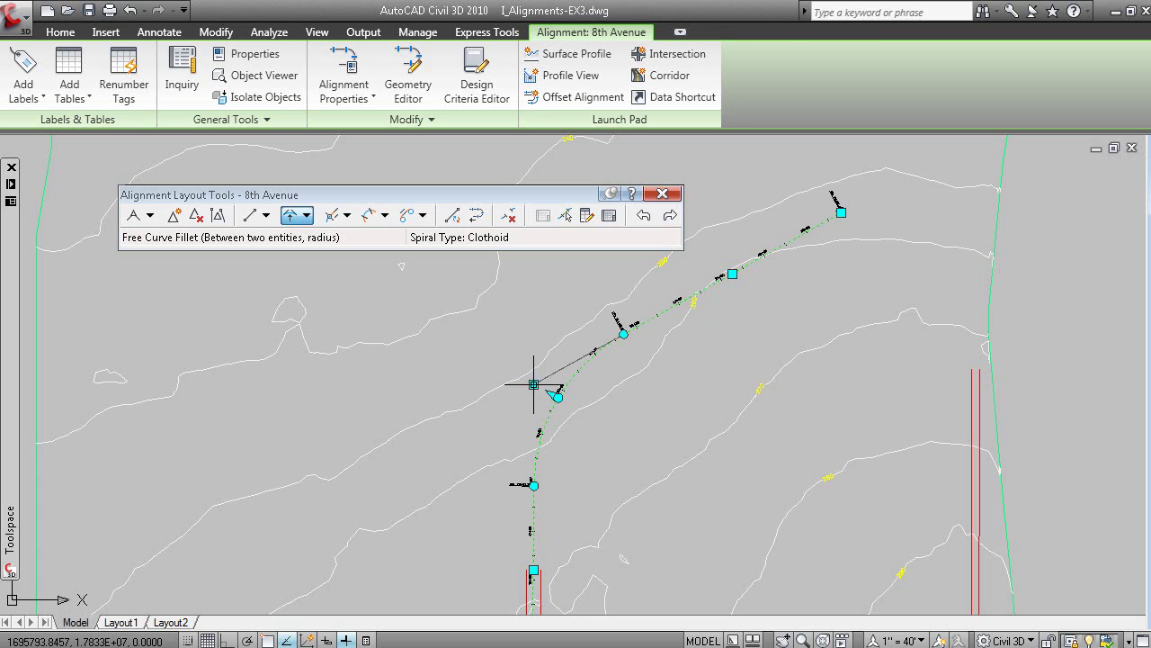
- Move the PI and end point grips, enlarge the curve radius, and close the layout tools
{"action": "left_click", "coordinate": [533, 385]}
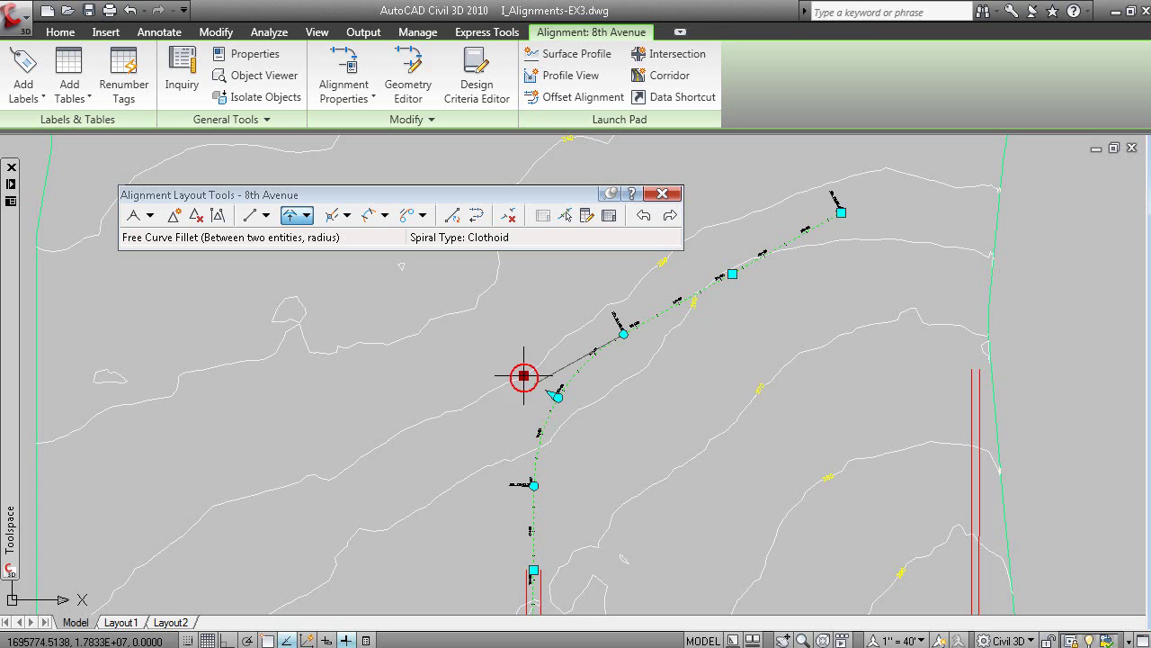
{"action": "left_click", "coordinate": [536, 320]}
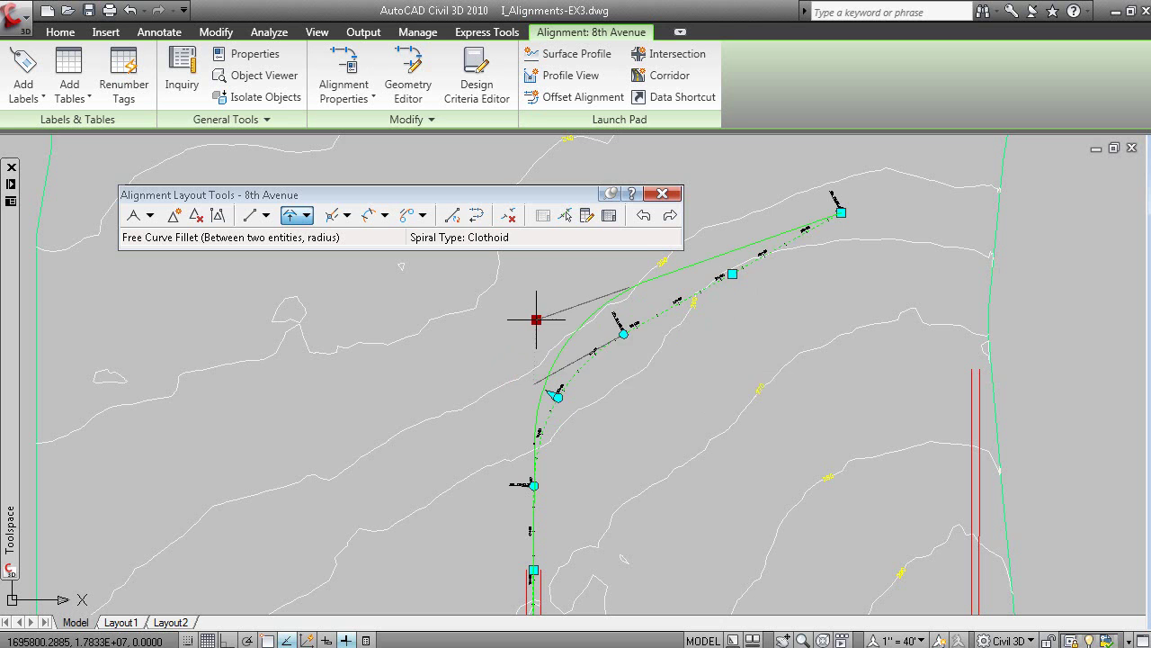
{"action": "left_click", "coordinate": [841, 212]}
{"action": "left_click", "coordinate": [856, 254]}
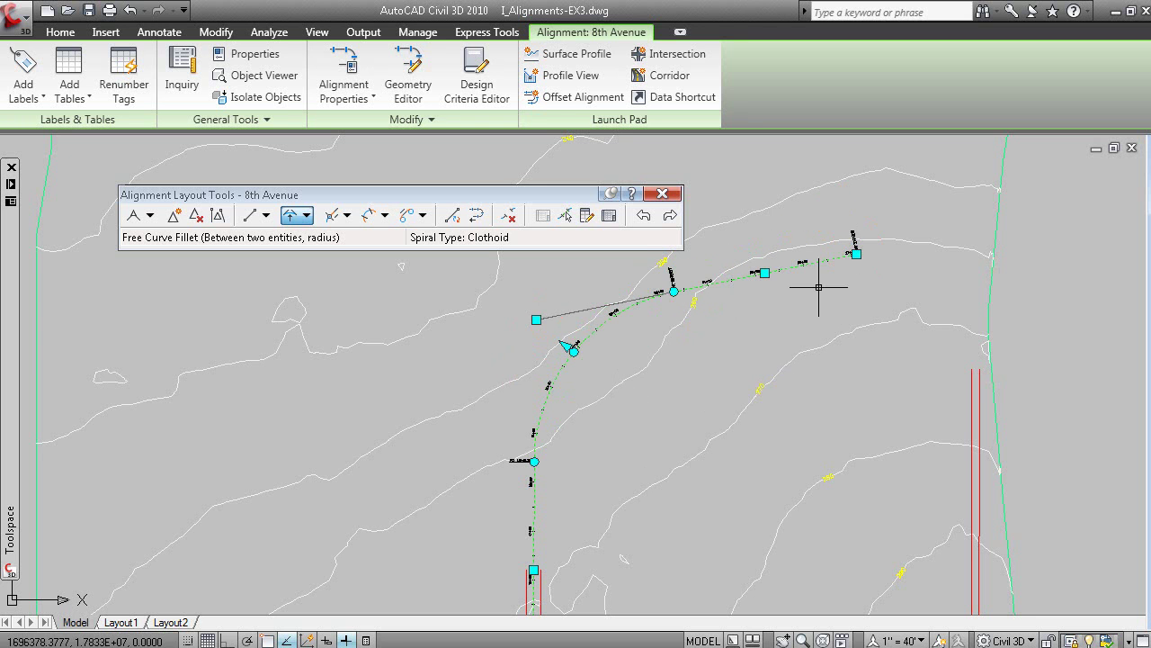
{"action": "left_click", "coordinate": [555, 339]}
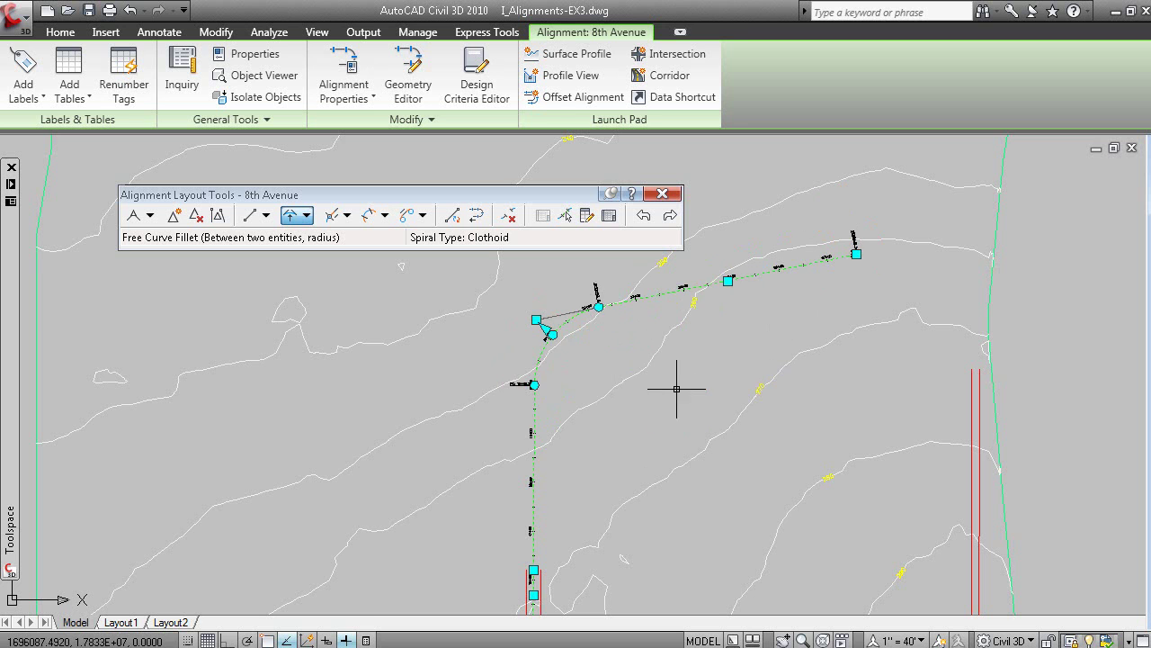
{"action": "left_click", "coordinate": [730, 452]}
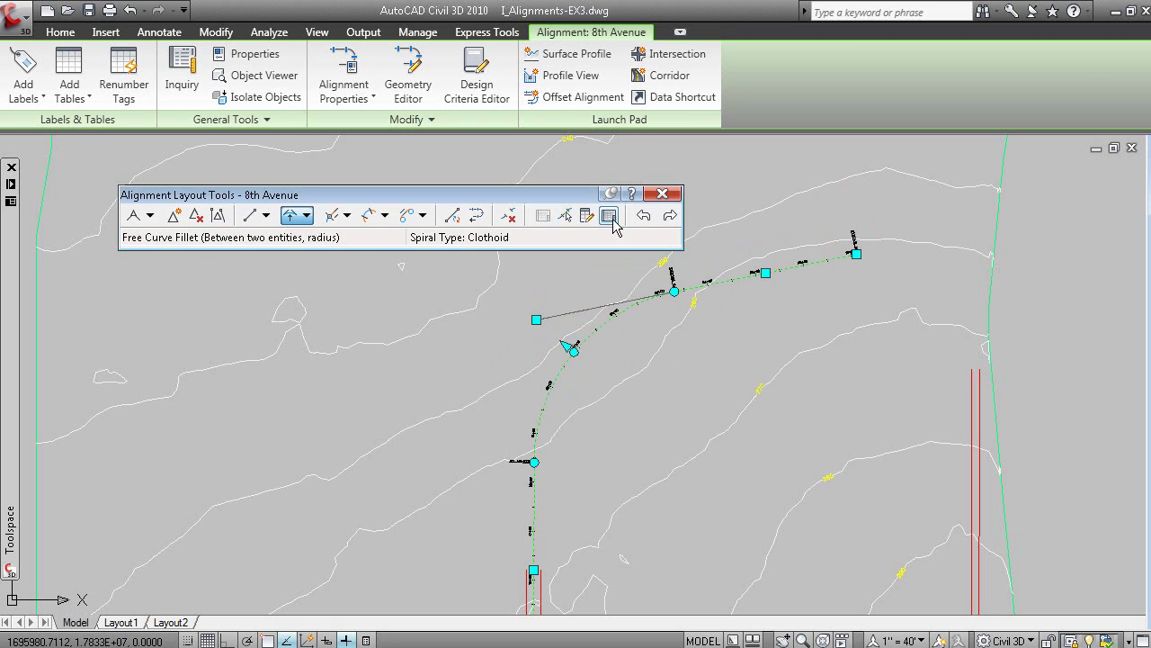
{"action": "left_click", "coordinate": [662, 193]}
{"action": "middle_click_drag", "start_coordinate": [735, 438], "coordinate": [717, 384]}
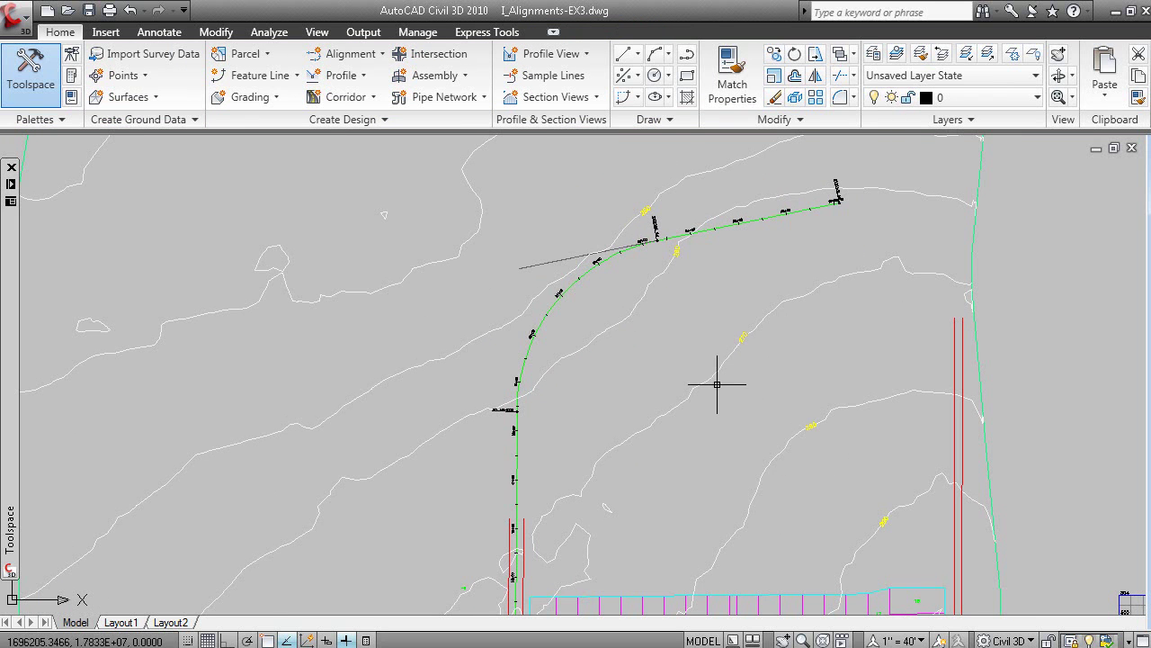
- In the alignment grid view, set curve 6's radius to 300, then close the grid and layout tools
{"action": "left_click", "coordinate": [553, 299]}
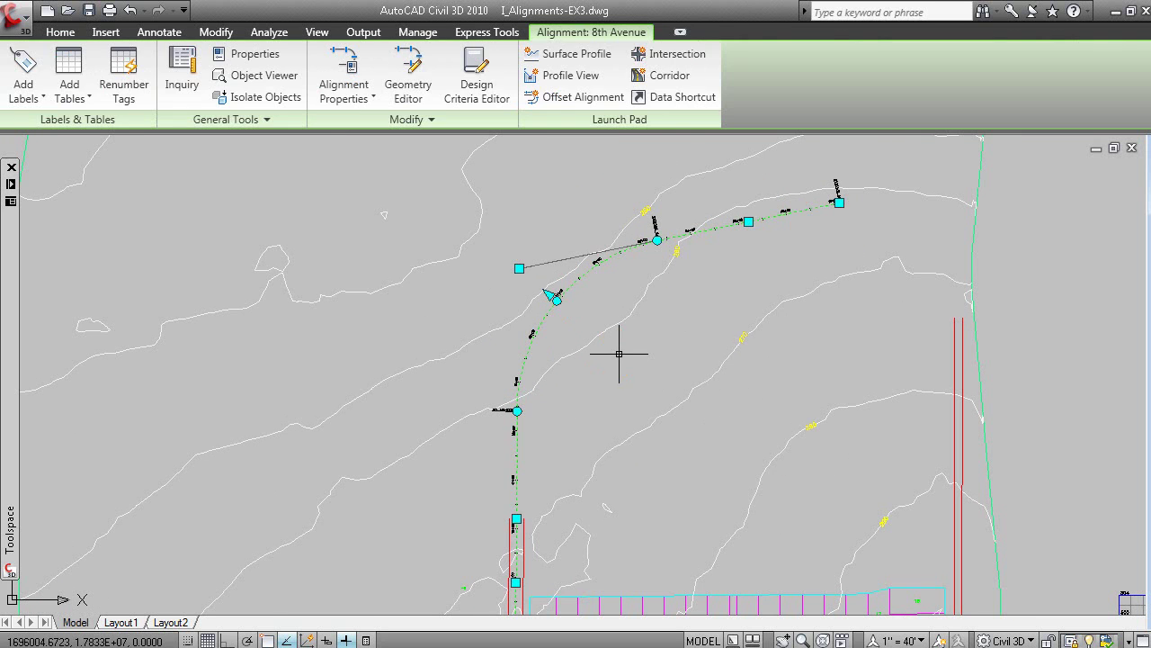
{"action": "right_click", "coordinate": [607, 308]}
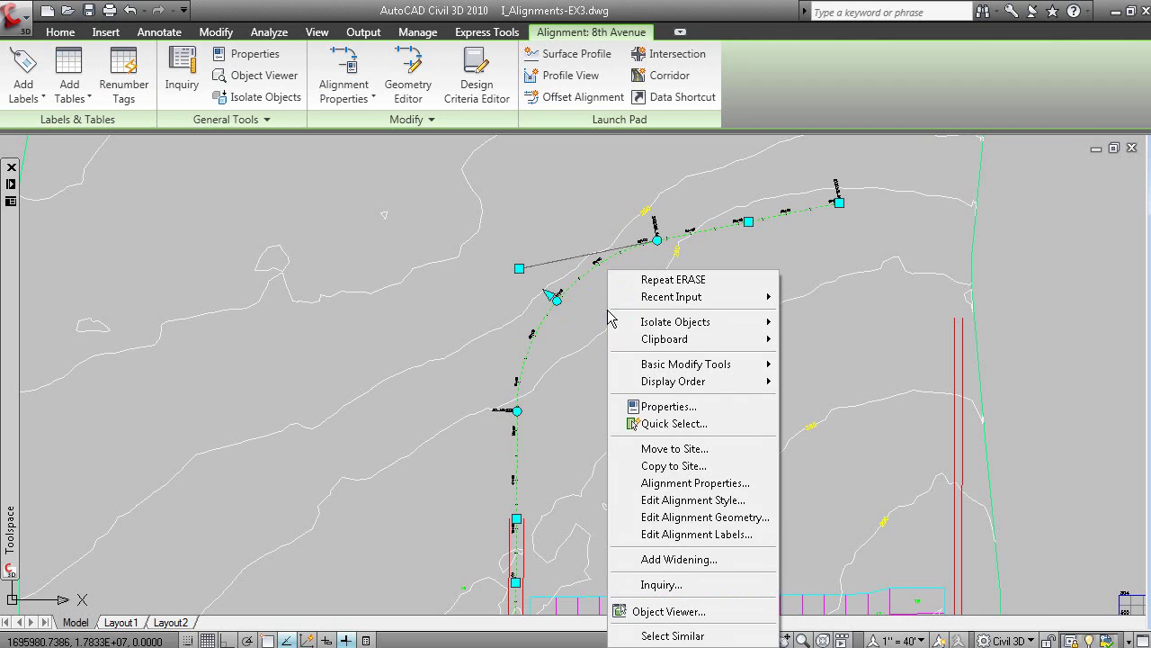
{"action": "left_click", "coordinate": [748, 522]}
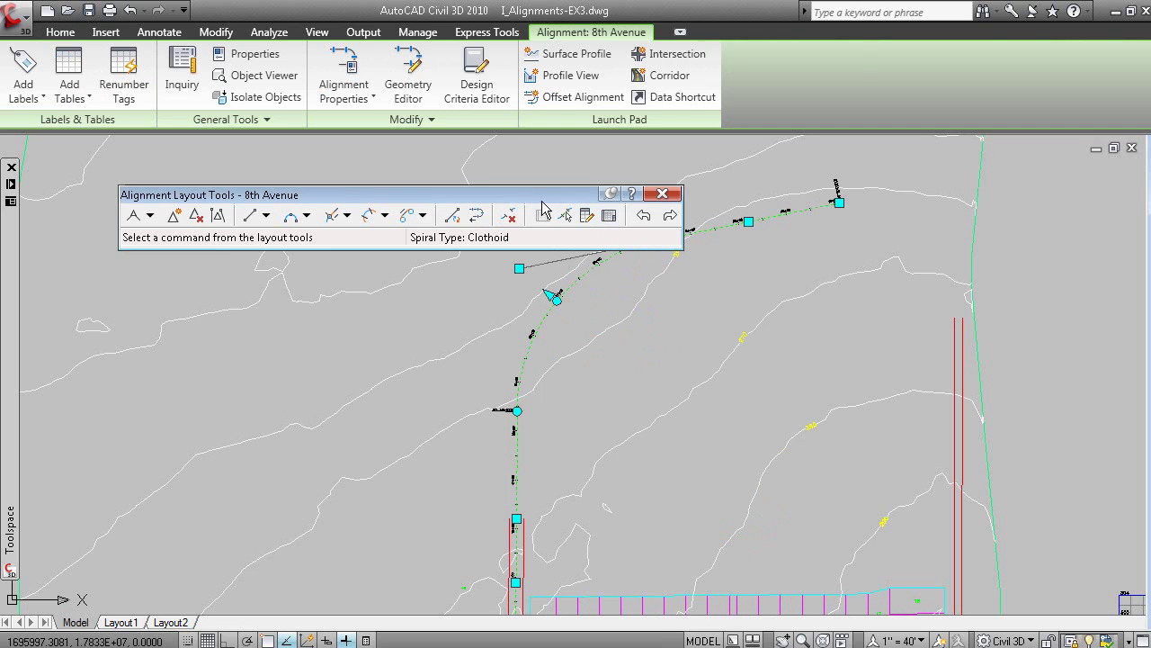
{"action": "left_click", "coordinate": [609, 216]}
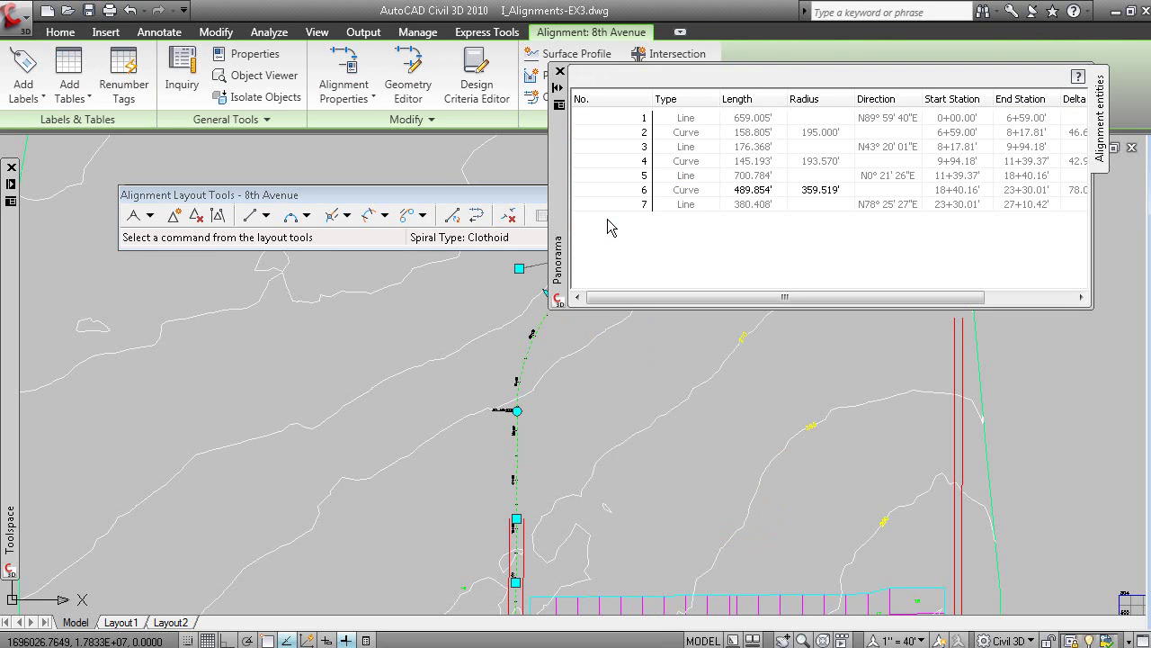
{"action": "mouse_move", "coordinate": [784, 386]}
{"action": "middle_mouse_down"}
{"action": "mouse_move", "coordinate": [608, 531]}
{"action": "mouse_move", "coordinate": [605, 549]}
{"action": "middle_mouse_up"}
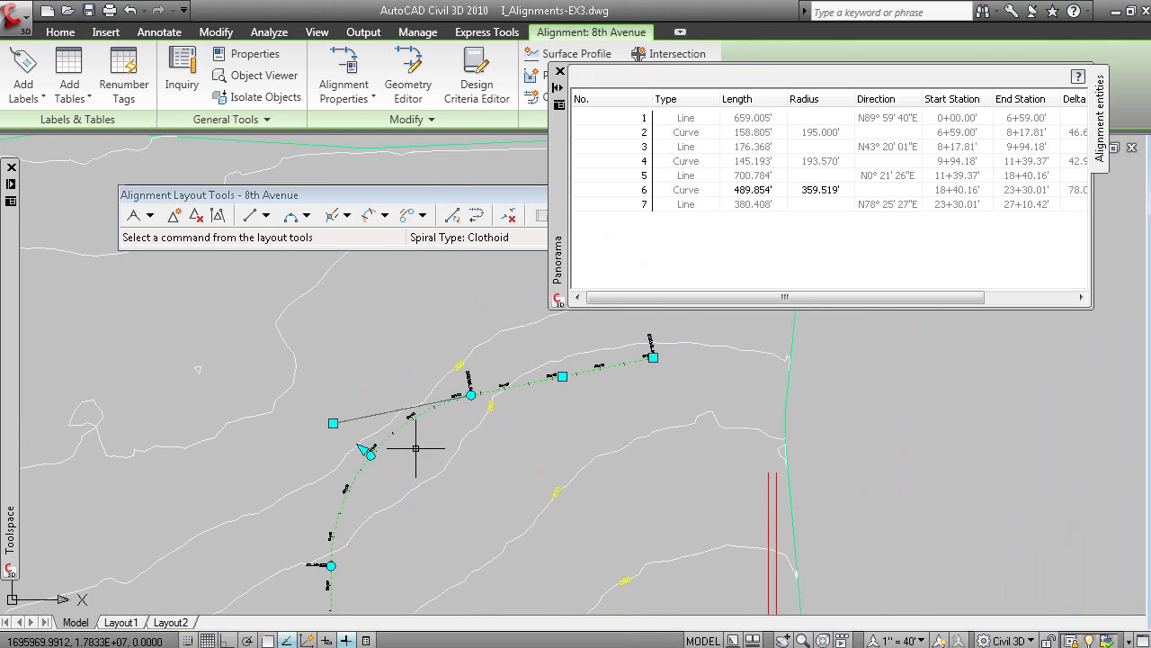
{"action": "left_click", "coordinate": [829, 191]}
{"action": "left_click", "coordinate": [839, 192]}
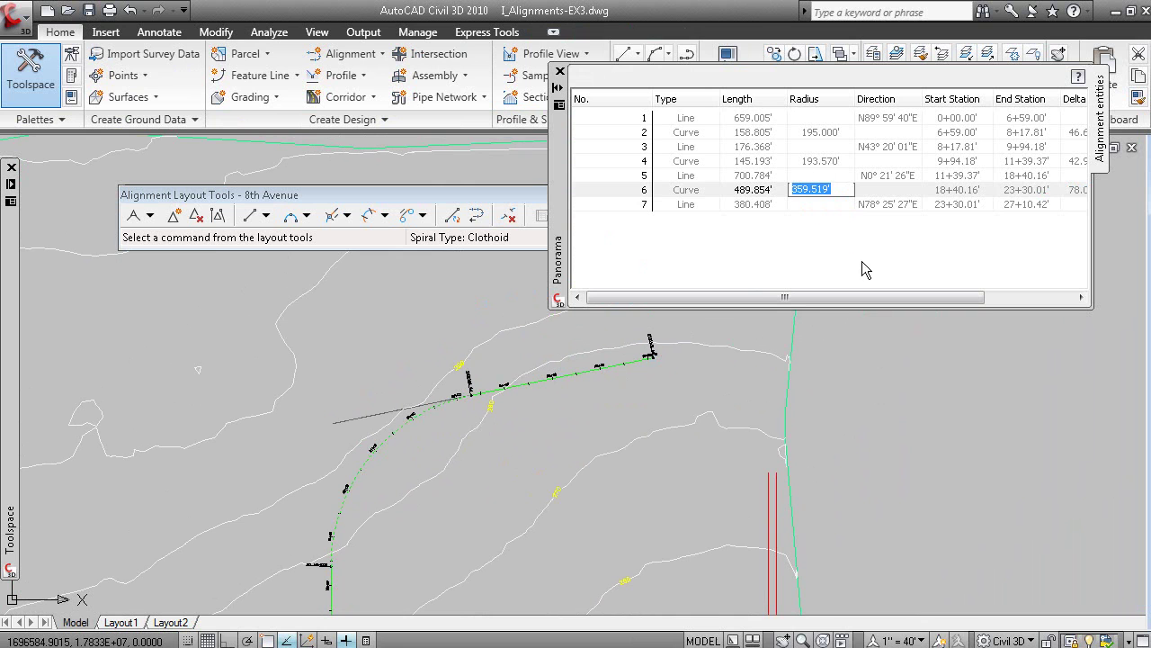
{"action": "type", "text": "300"}
{"action": "key", "text": "Return"}
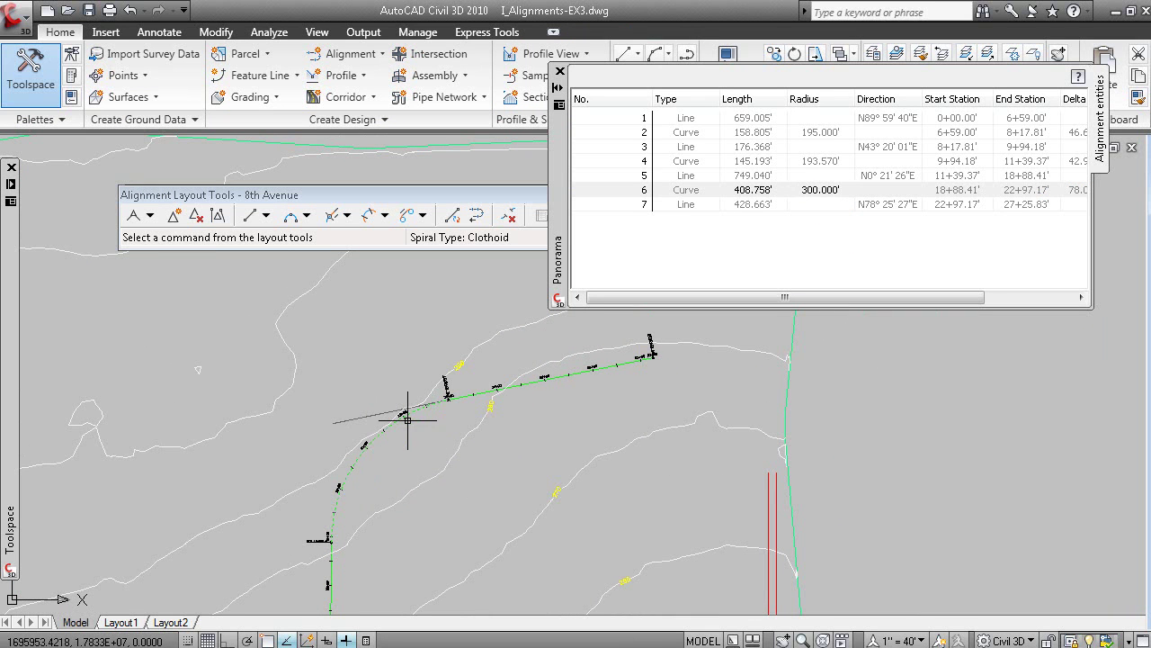
{"action": "left_click", "coordinate": [559, 71]}
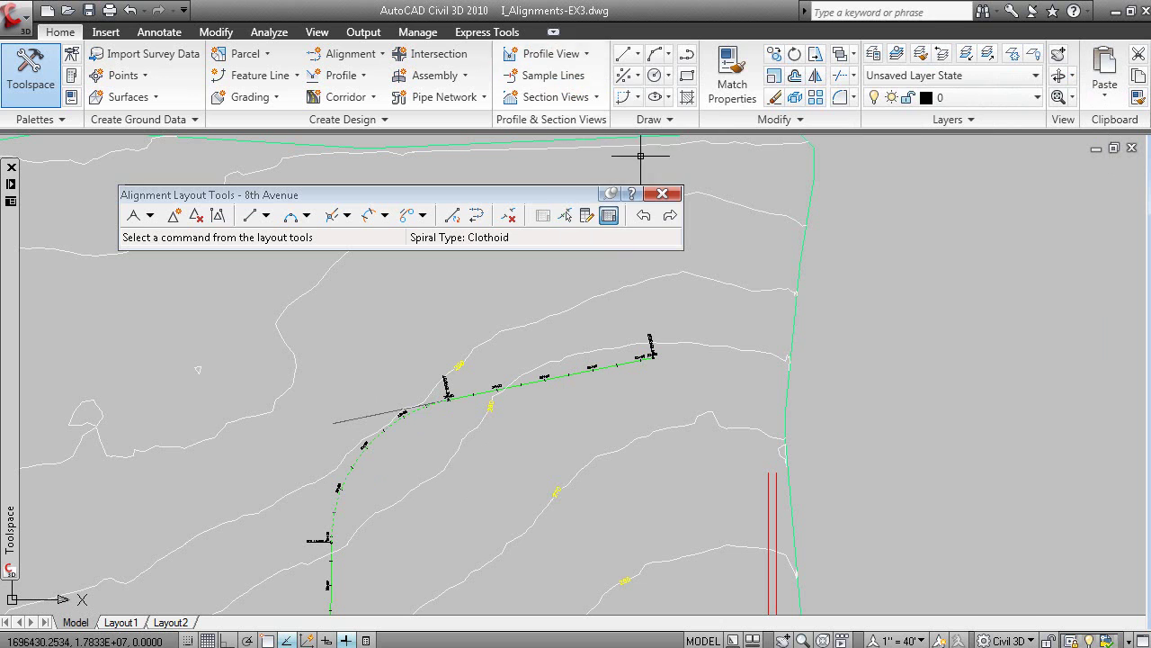
{"action": "left_click", "coordinate": [669, 195]}
- Switch to the lesson slide show and advance to the next slide
{"action": "key", "text": "alt+Tab"}
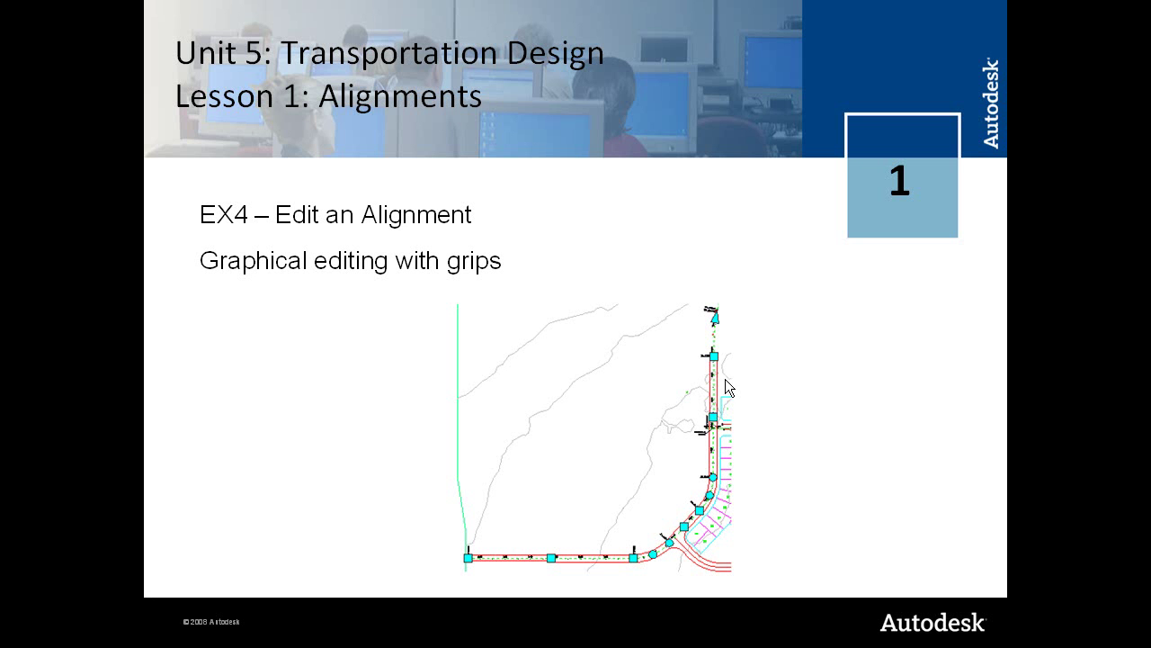
{"action": "left_click", "coordinate": [693, 401]}
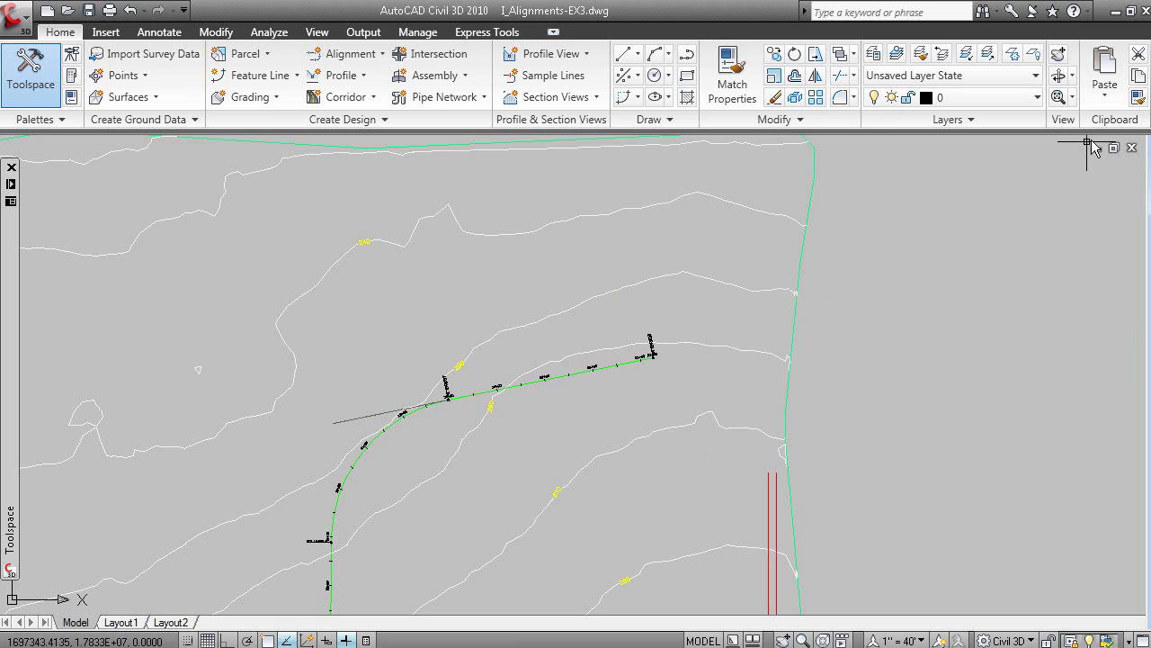
- Discard changes to I_Alignments-EX3.dwg, close it, and open I_Alignments-EX4.dwg
{"action": "left_click", "coordinate": [1132, 147]}
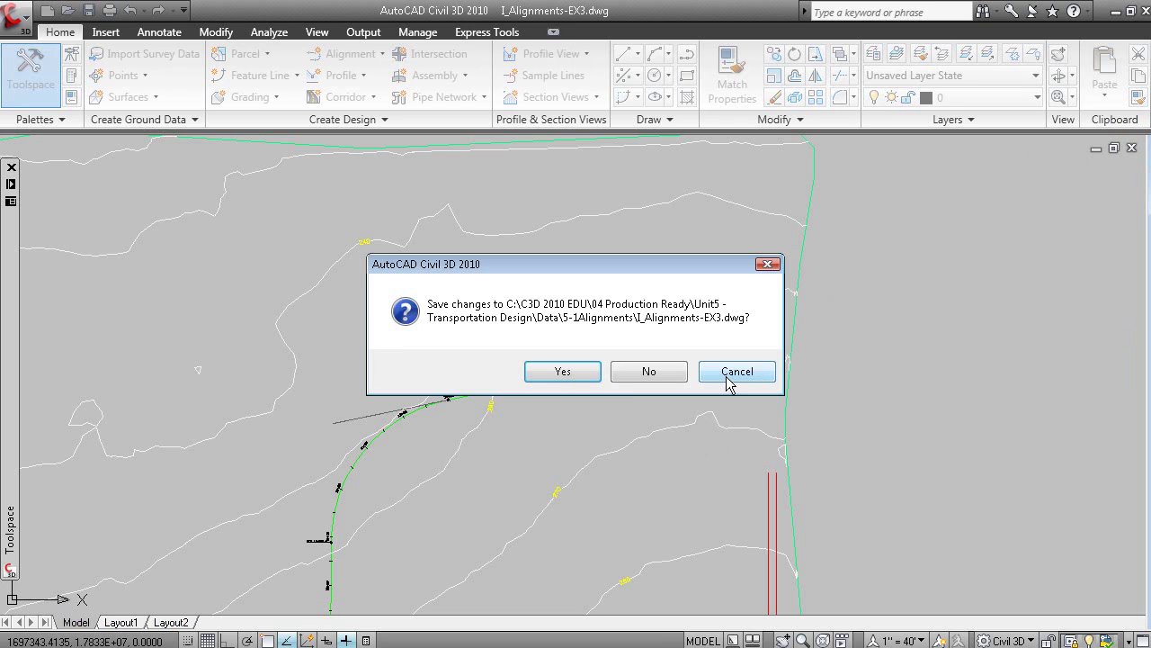
{"action": "left_click", "coordinate": [655, 382]}
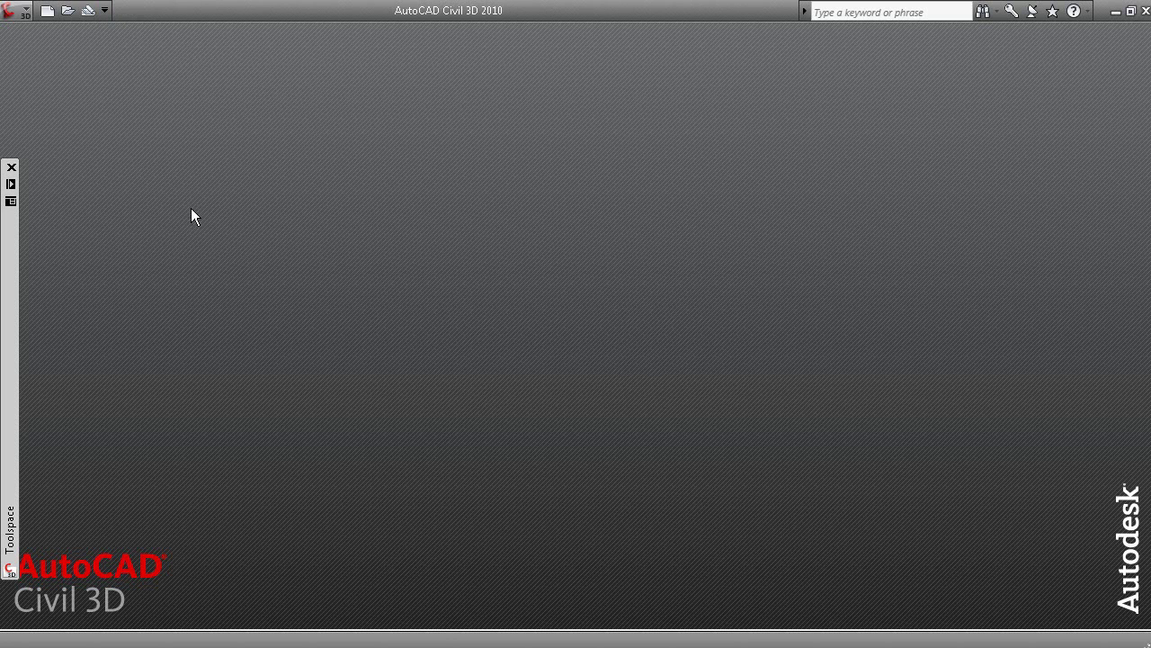
{"action": "left_click", "coordinate": [67, 10]}
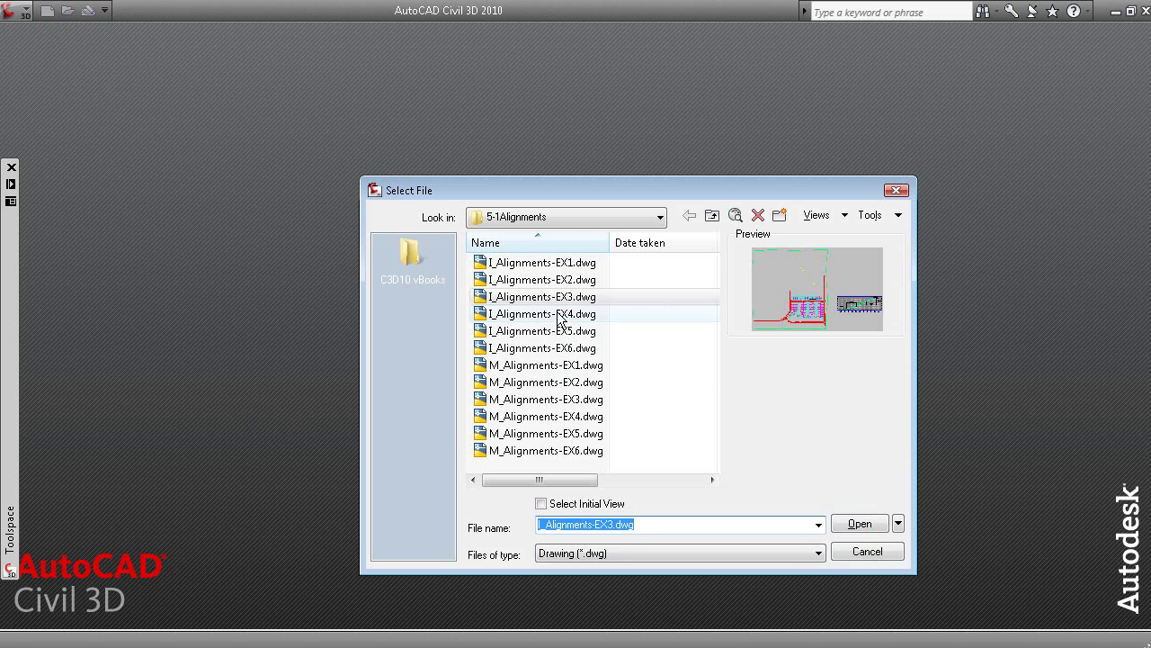
{"action": "left_click", "coordinate": [559, 314]}
{"action": "left_click", "coordinate": [856, 522]}
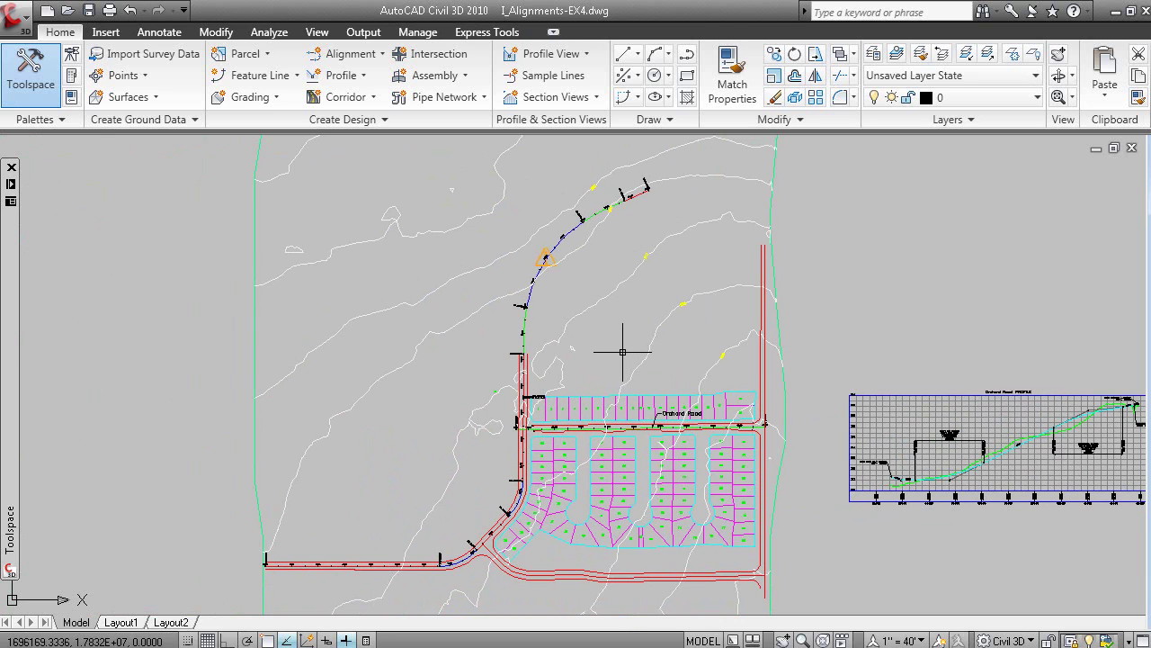
- Open 8th Avenue's Alignment Properties, widen it to read the design criteria file path, and close
{"action": "left_click", "coordinate": [531, 299]}
{"action": "right_click", "coordinate": [532, 289]}
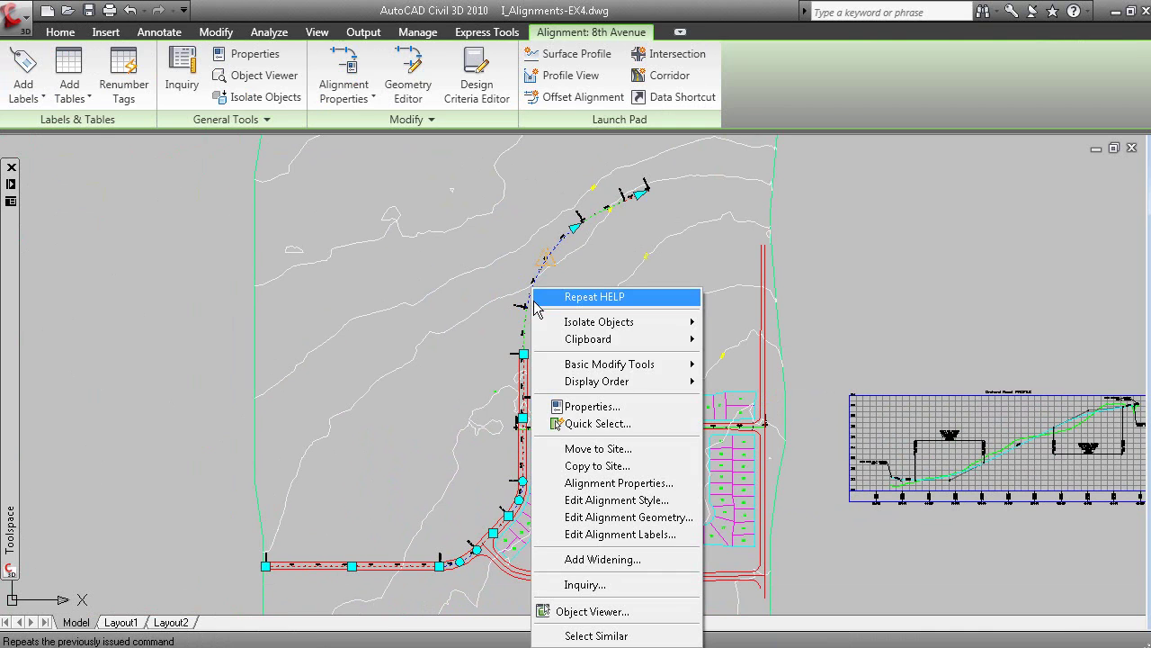
{"action": "left_click", "coordinate": [662, 486]}
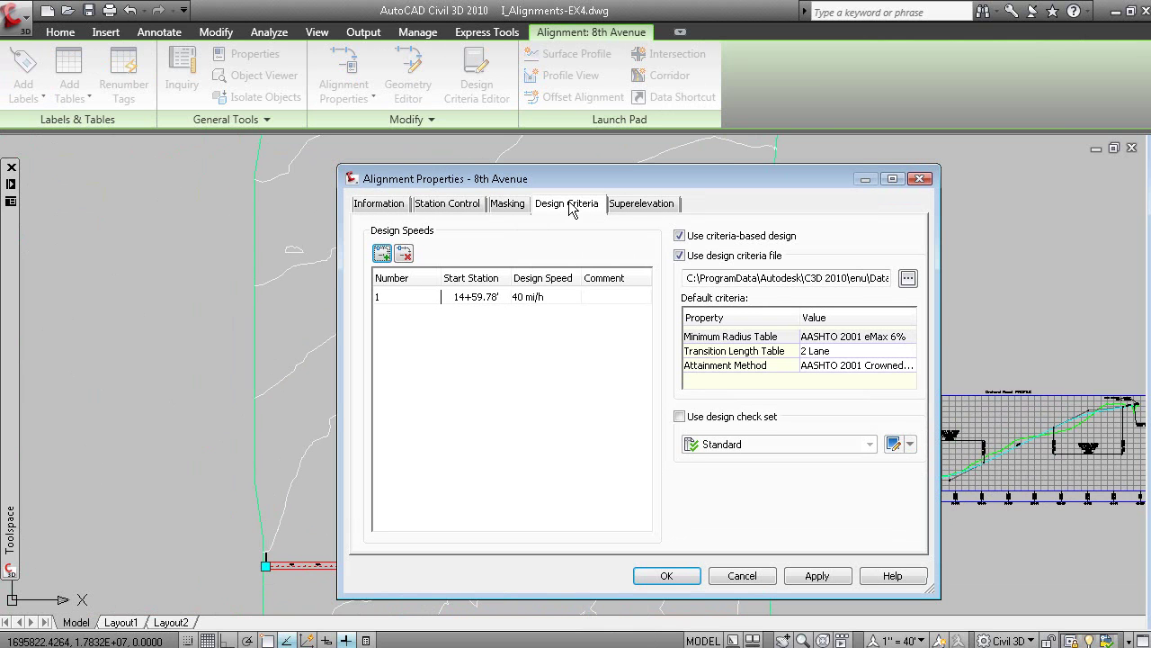
{"action": "left_click_drag", "start_coordinate": [721, 169], "coordinate": [533, 167]}
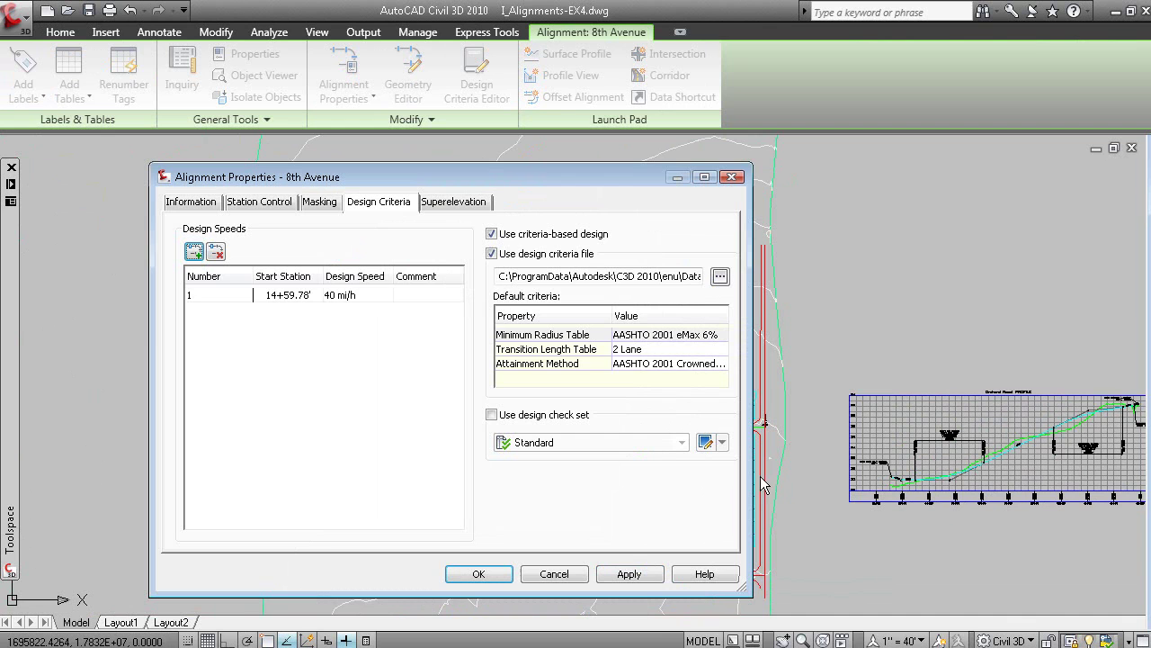
{"action": "left_click_drag", "start_coordinate": [752, 486], "coordinate": [873, 486]}
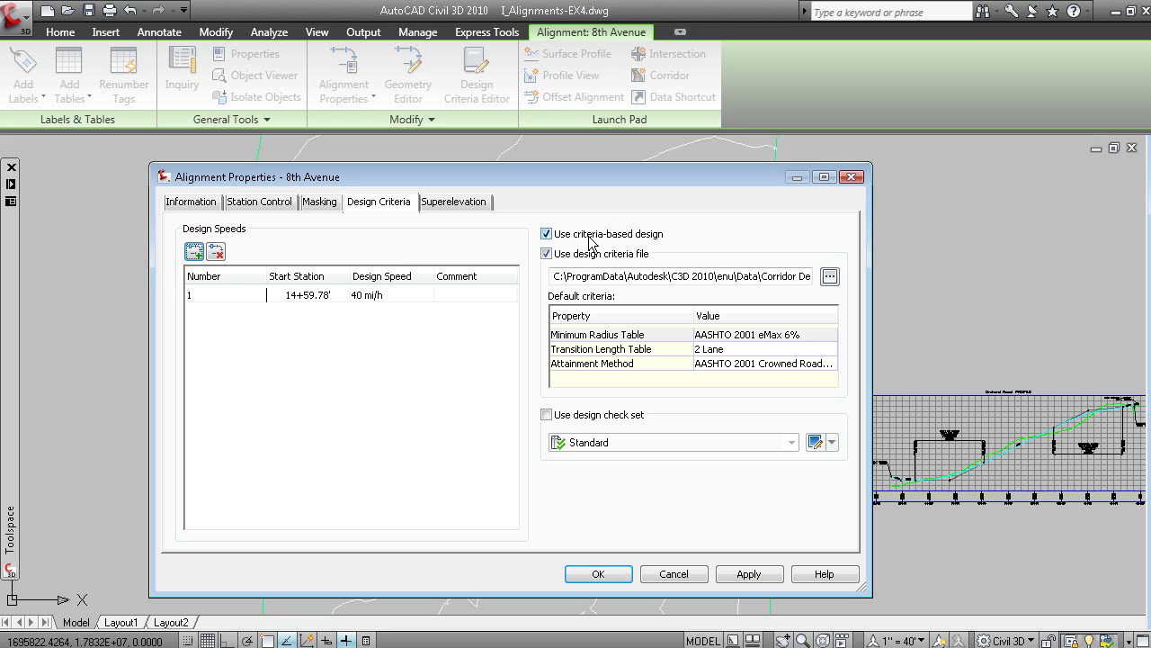
{"action": "left_click", "coordinate": [671, 276]}
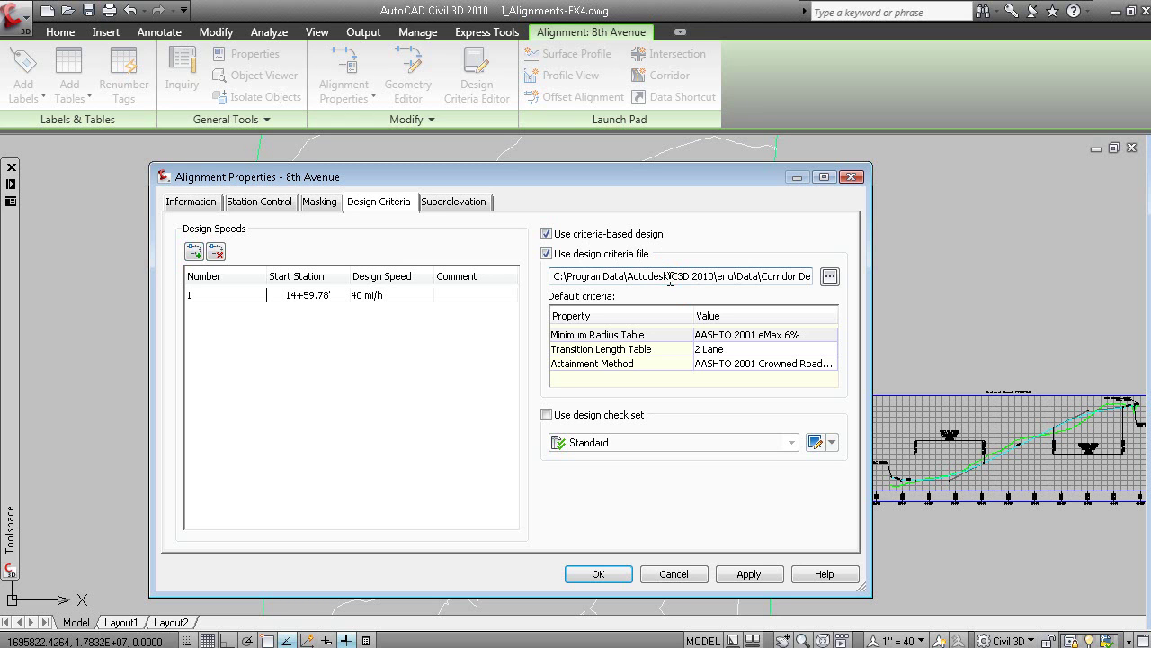
{"action": "left_click", "coordinate": [598, 574]}
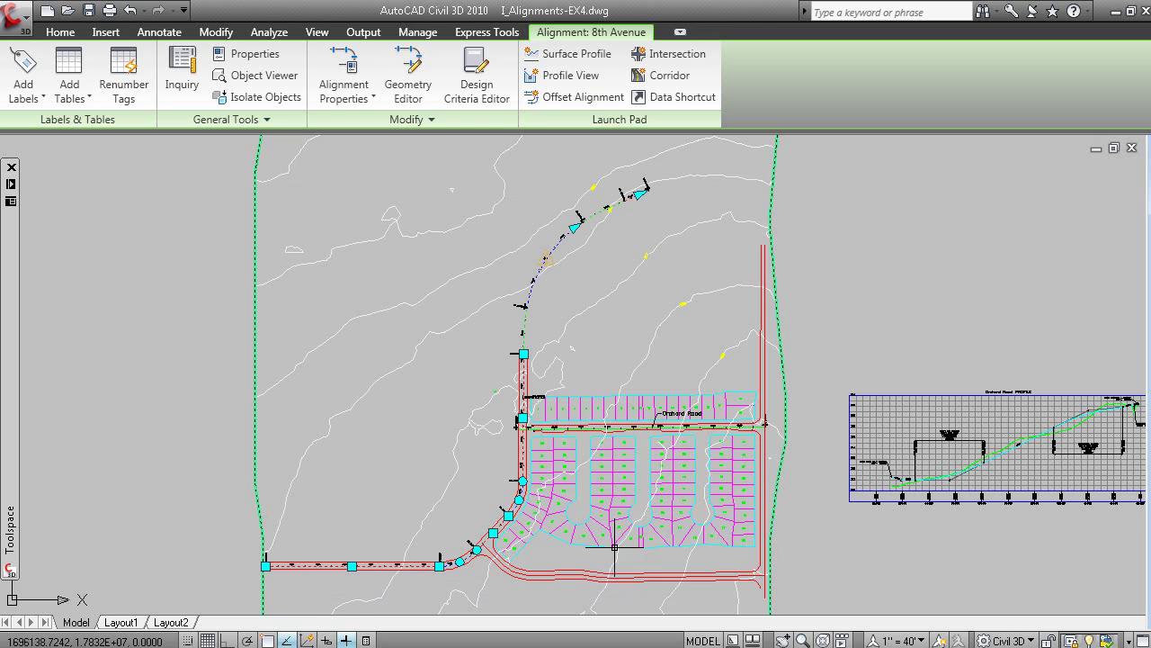
- Pan and zoom to centre the curved northern section of 8th Avenue
{"action": "middle_click_drag", "start_coordinate": [573, 395], "coordinate": [614, 398]}
{"action": "middle_click_drag", "start_coordinate": [597, 288], "coordinate": [544, 366]}
{"action": "key", "text": "Escape"}
{"action": "scroll", "coordinate": [542, 367], "scroll_direction": "up", "scroll_amount": 5}
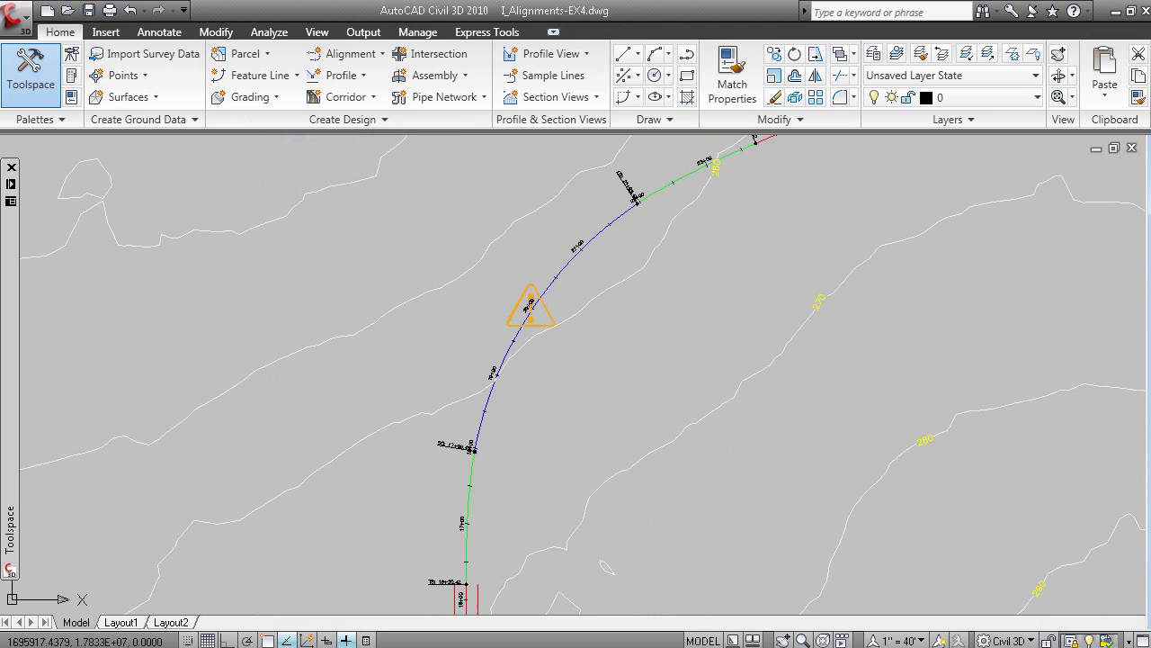
{"action": "scroll", "coordinate": [637, 365], "scroll_direction": "down", "scroll_amount": 2}
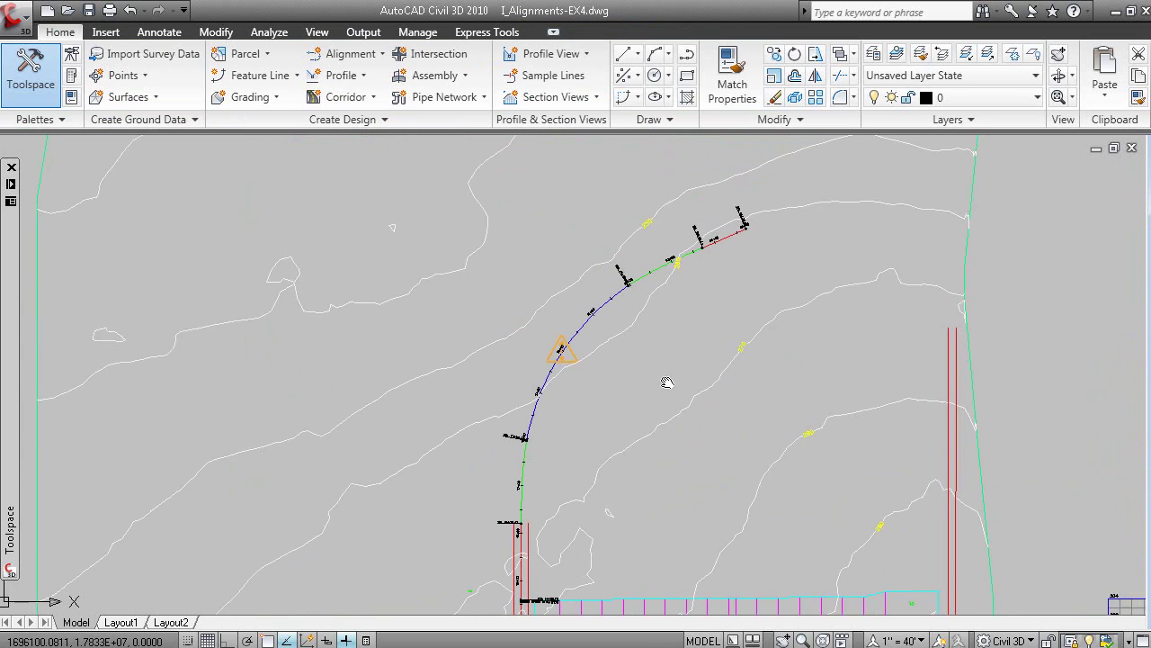
{"action": "middle_click_drag", "start_coordinate": [605, 338], "coordinate": [539, 329]}
- In 8th Avenue's geometry grid view, change spiral-curve 6.2's radius to 510
{"action": "left_click", "coordinate": [520, 317]}
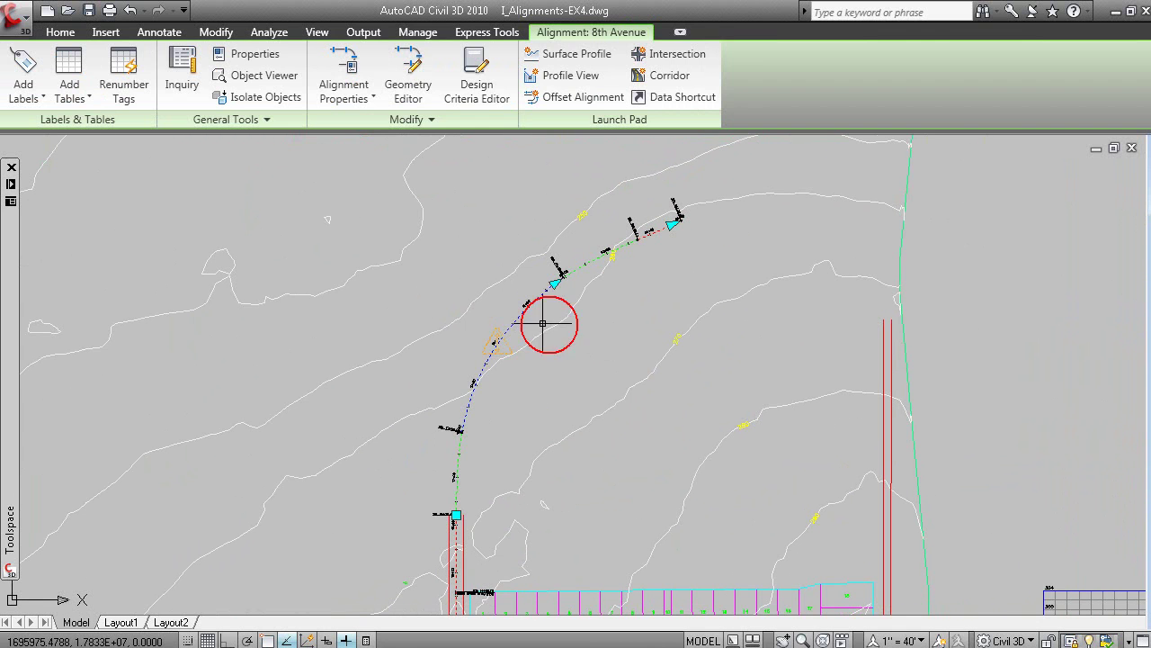
{"action": "right_click", "coordinate": [617, 329]}
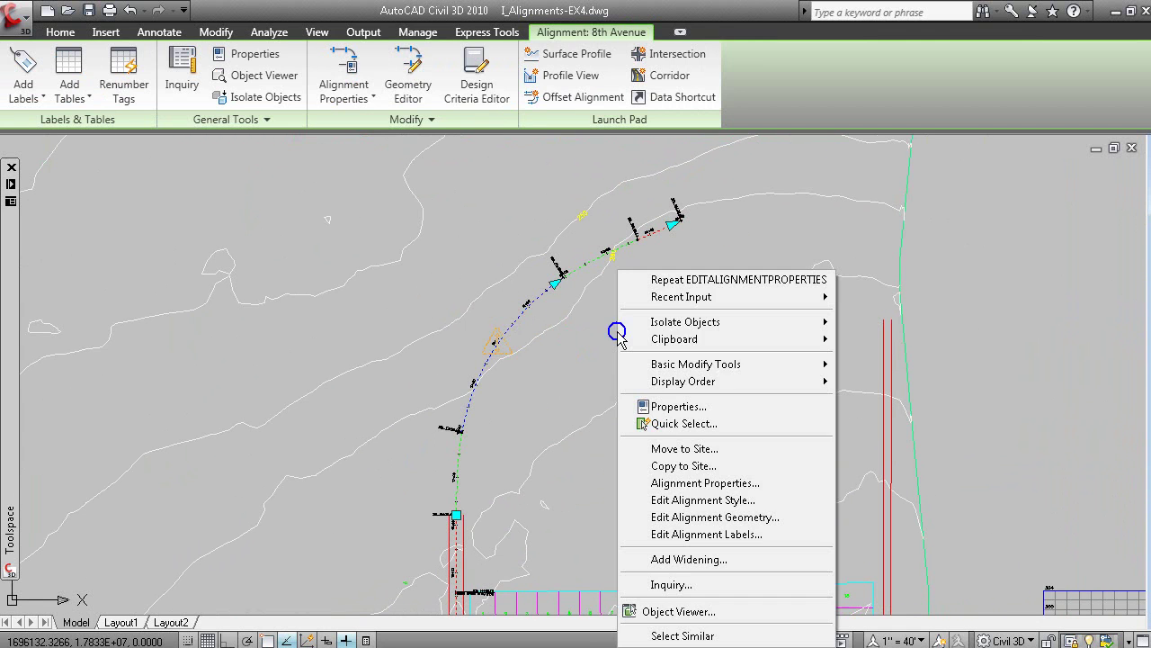
{"action": "left_click", "coordinate": [784, 519]}
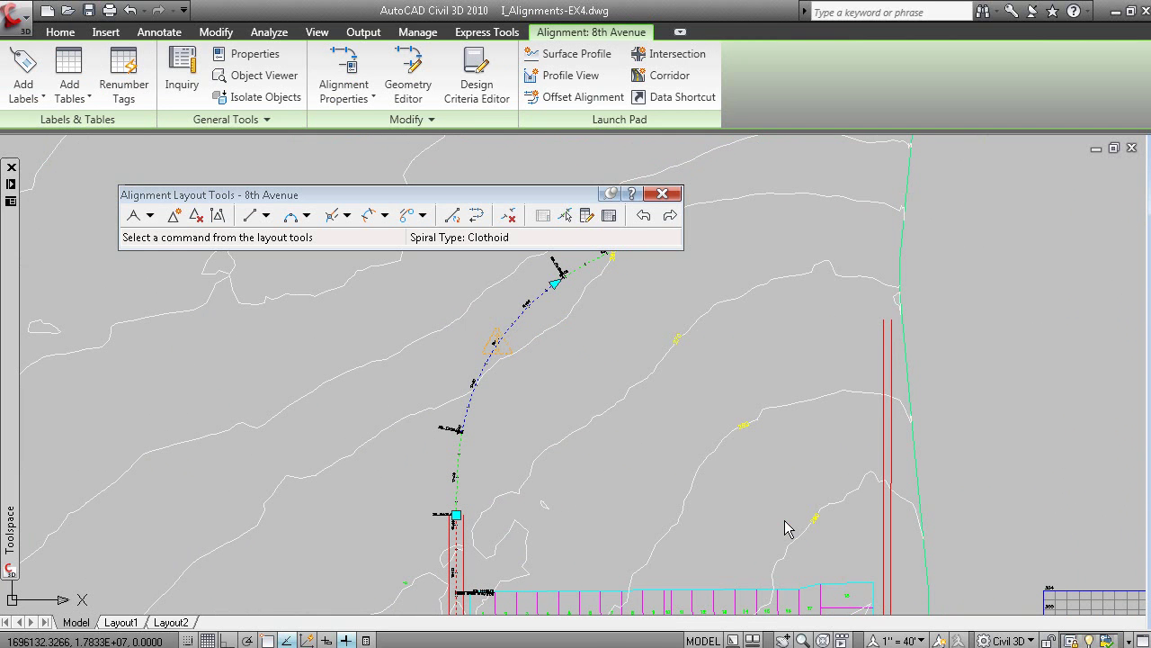
{"action": "left_click_drag", "start_coordinate": [541, 196], "coordinate": [838, 152]}
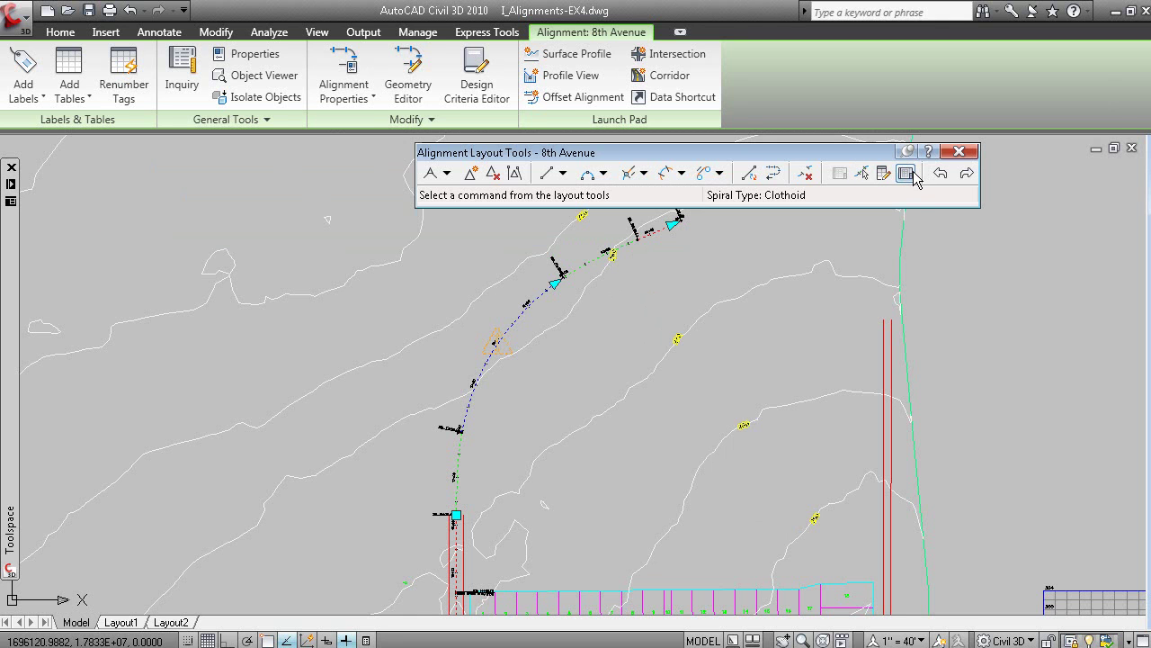
{"action": "left_click", "coordinate": [905, 173]}
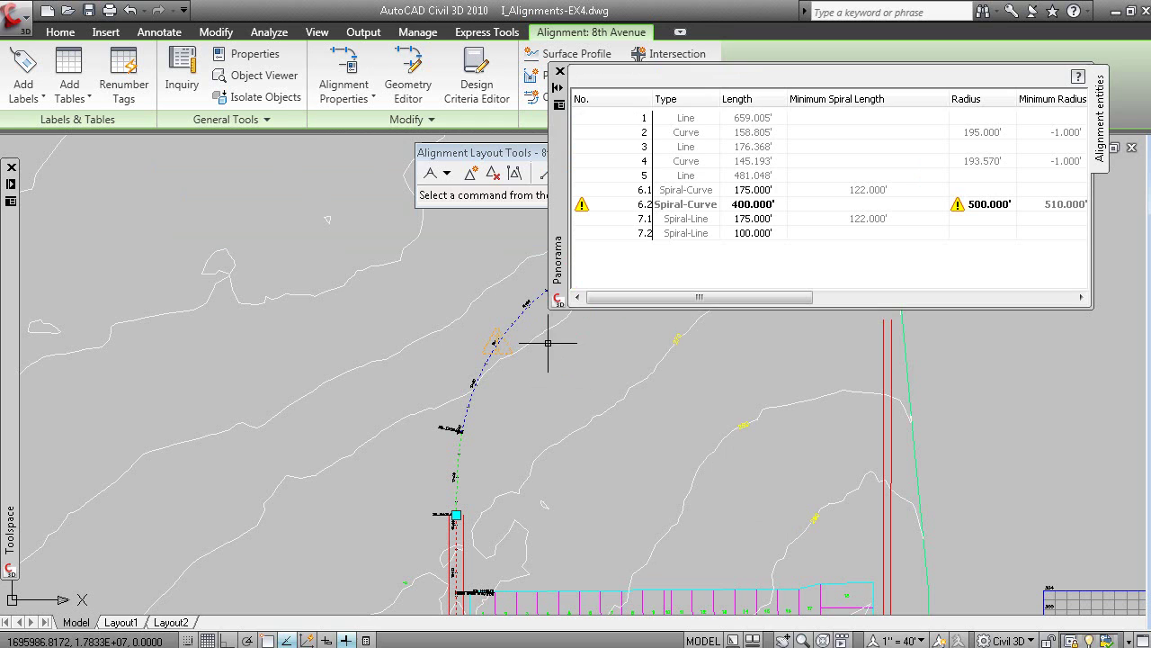
{"action": "left_click_drag", "start_coordinate": [557, 274], "coordinate": [622, 487]}
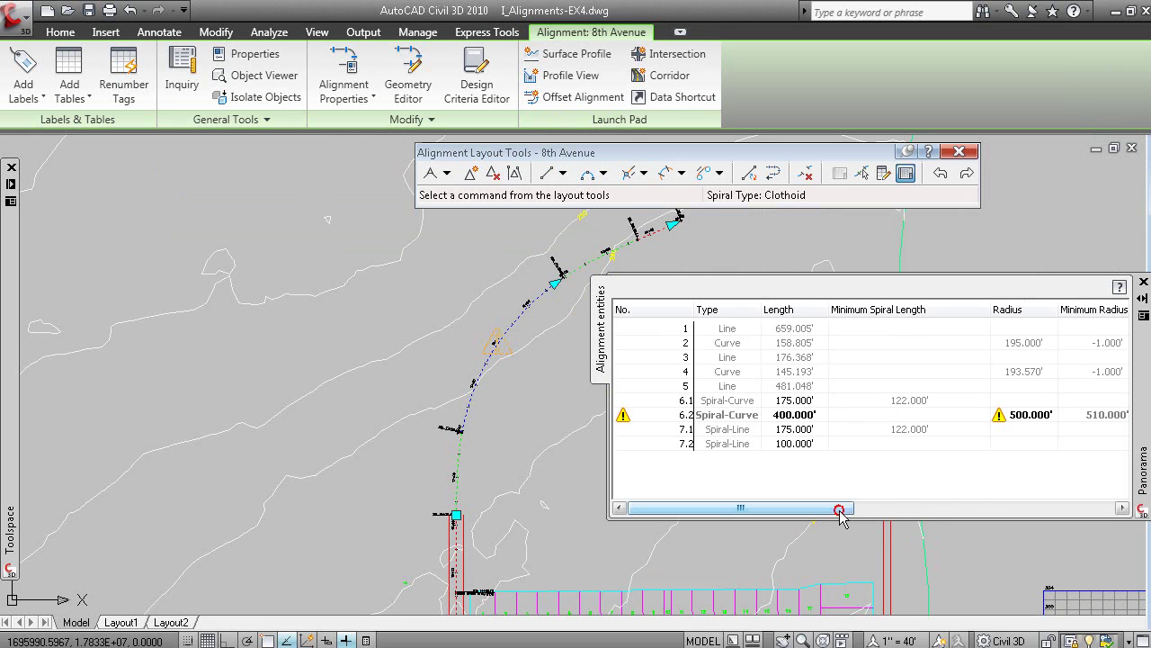
{"action": "left_click_drag", "start_coordinate": [835, 509], "coordinate": [873, 508]}
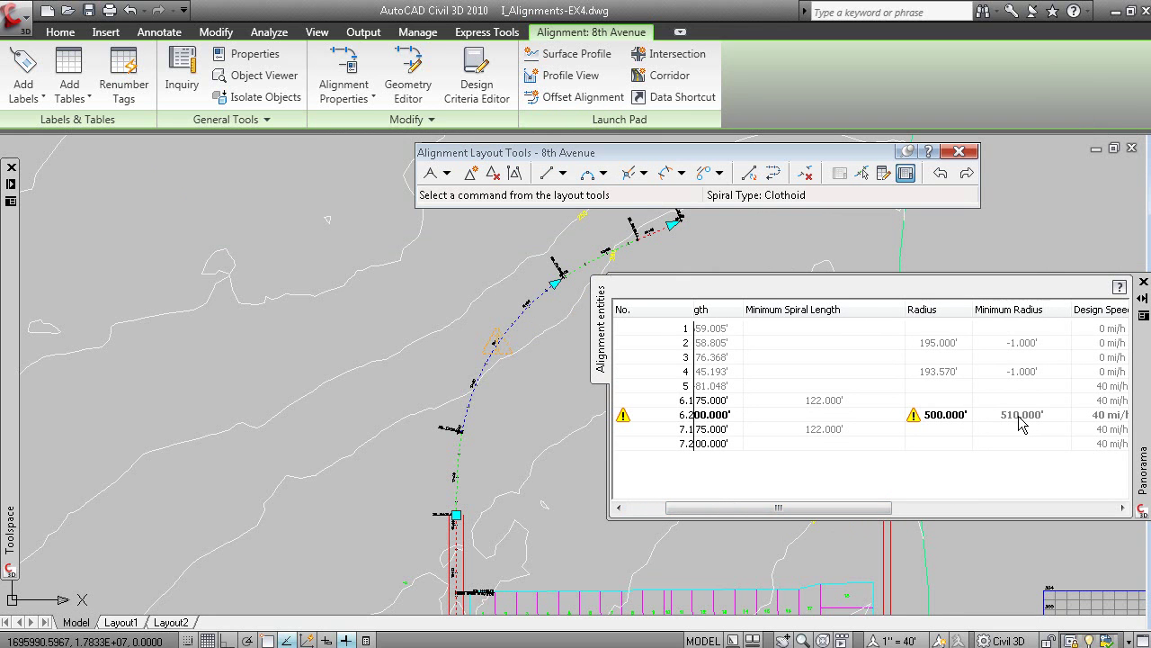
{"action": "double_click", "coordinate": [945, 415]}
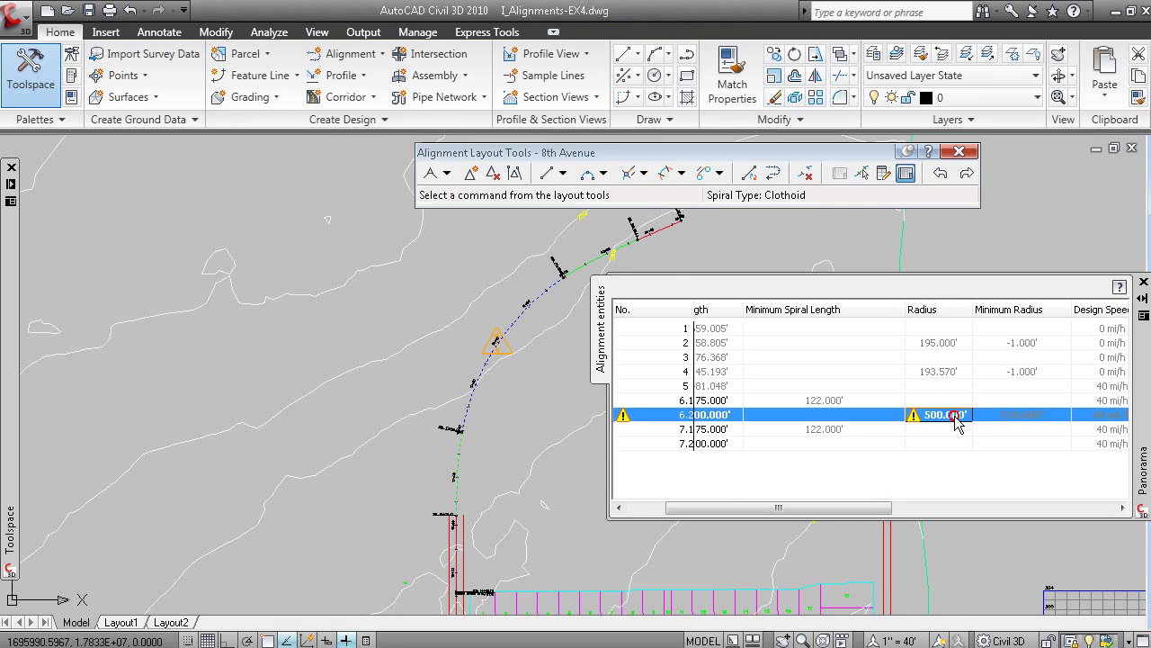
{"action": "type", "text": "51"}
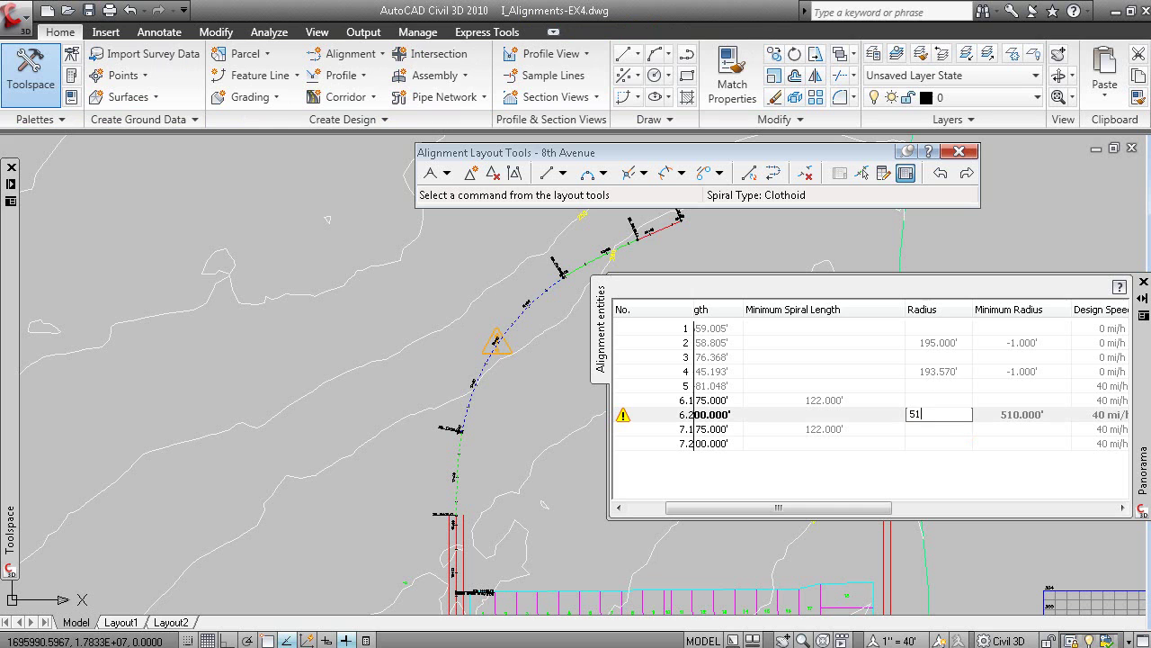
{"action": "type", "text": "0"}
{"action": "key", "text": "Return"}
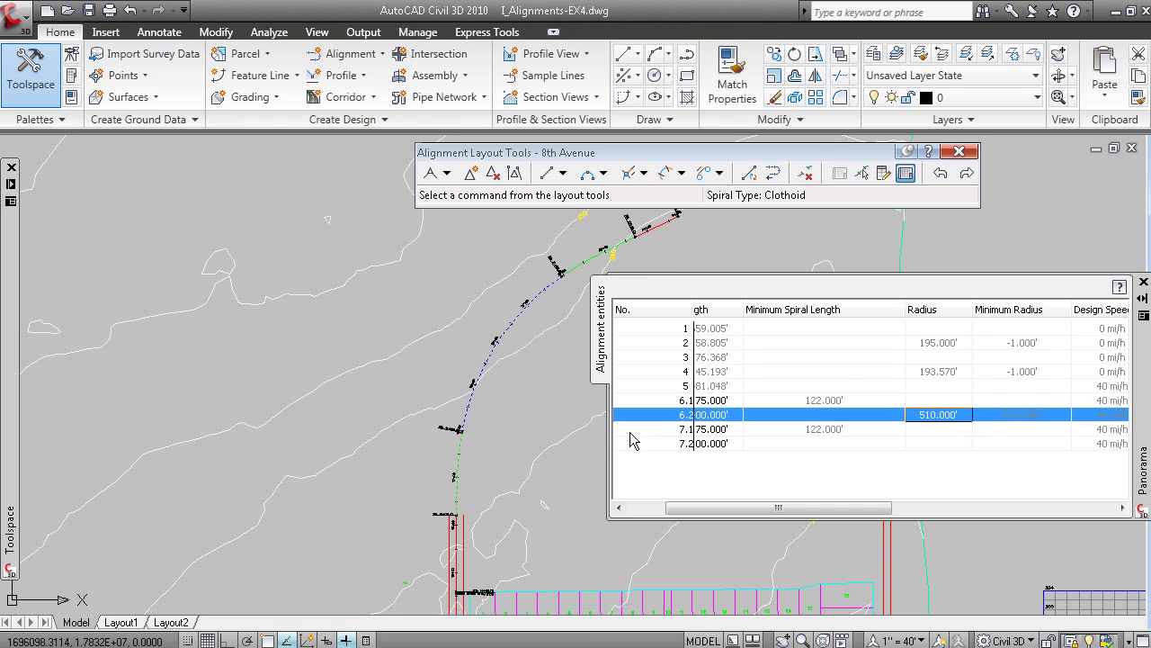
- Close the Layout Tools and review a new alignment's Design Criteria settings, then cancel
{"action": "left_click", "coordinate": [958, 155]}
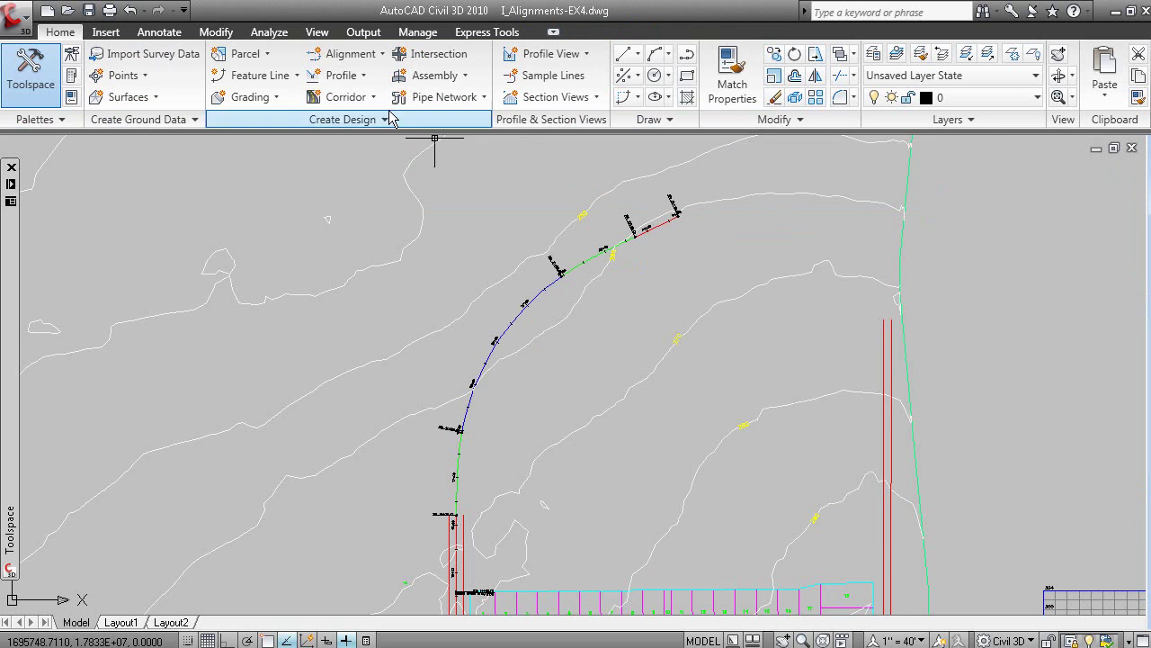
{"action": "left_click", "coordinate": [349, 55]}
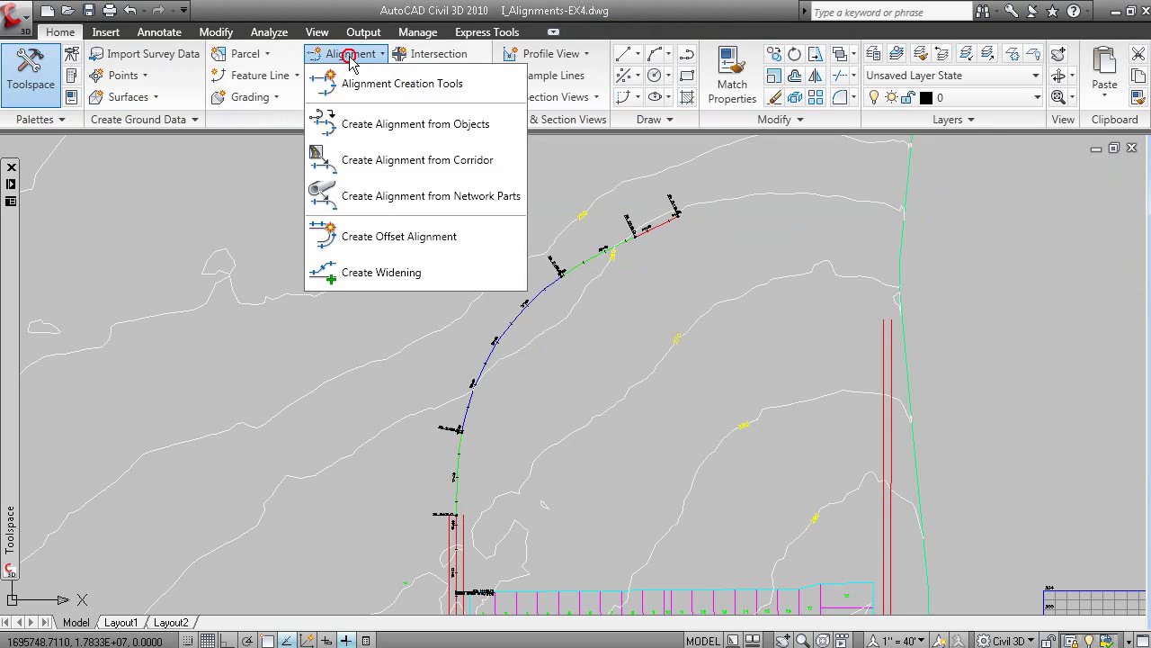
{"action": "left_click", "coordinate": [463, 86]}
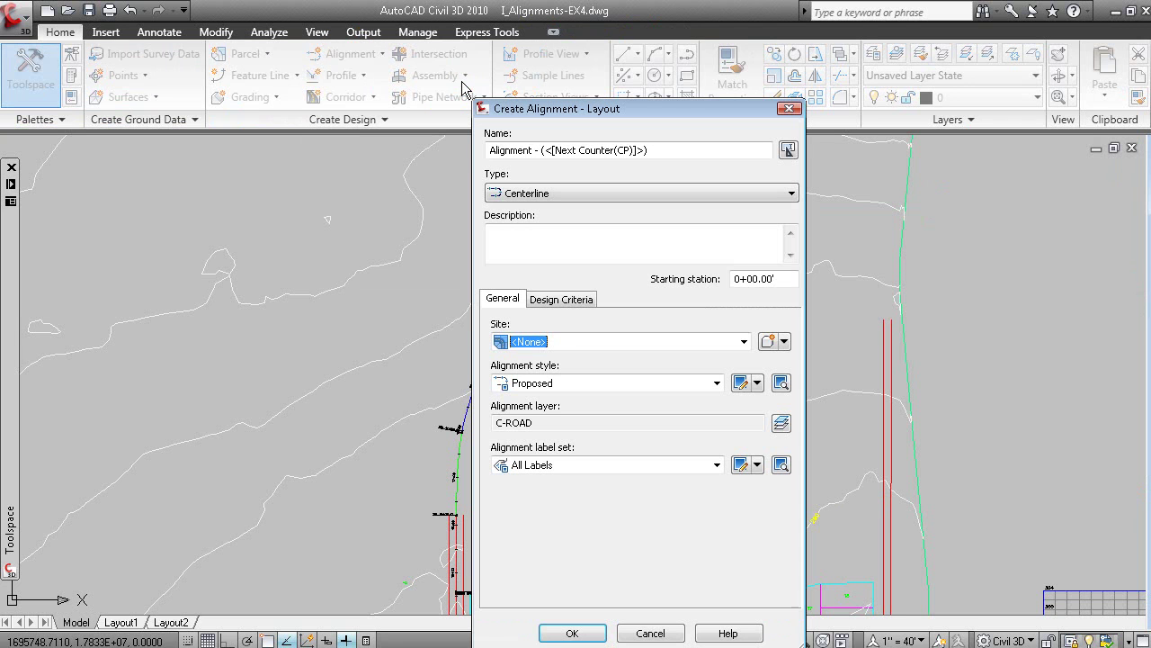
{"action": "left_click", "coordinate": [569, 304]}
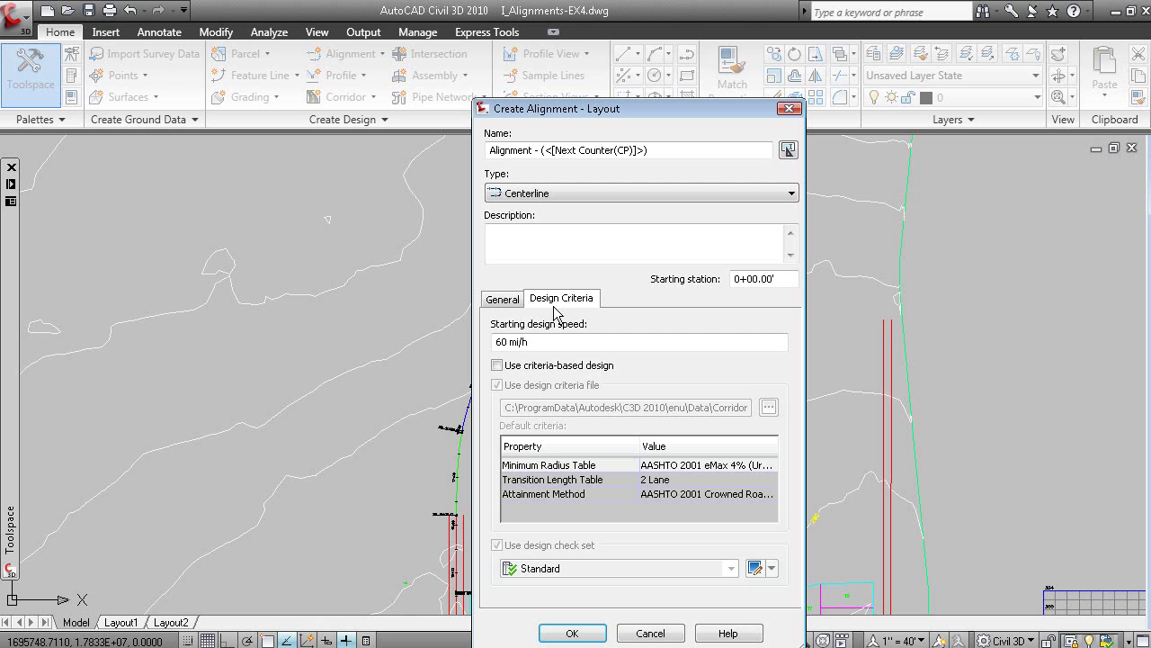
{"action": "left_click", "coordinate": [542, 367]}
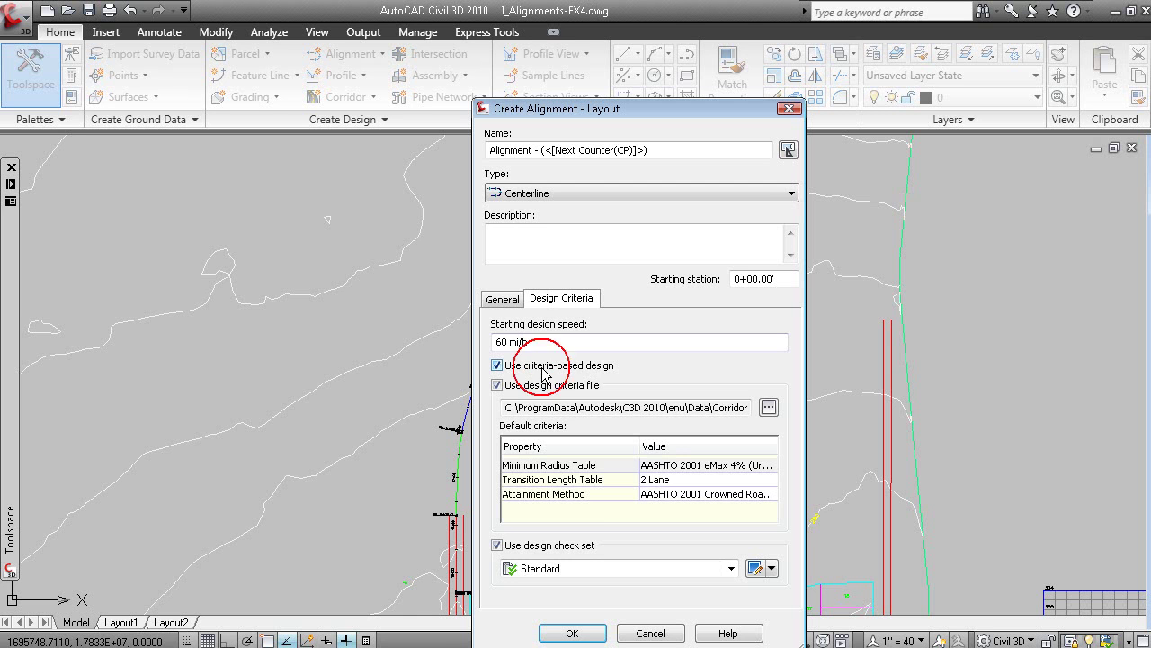
{"action": "left_click", "coordinate": [650, 632]}
- Review 8th Avenue's Station Control and Design Criteria properties, then close them unchanged
{"action": "left_click", "coordinate": [480, 367]}
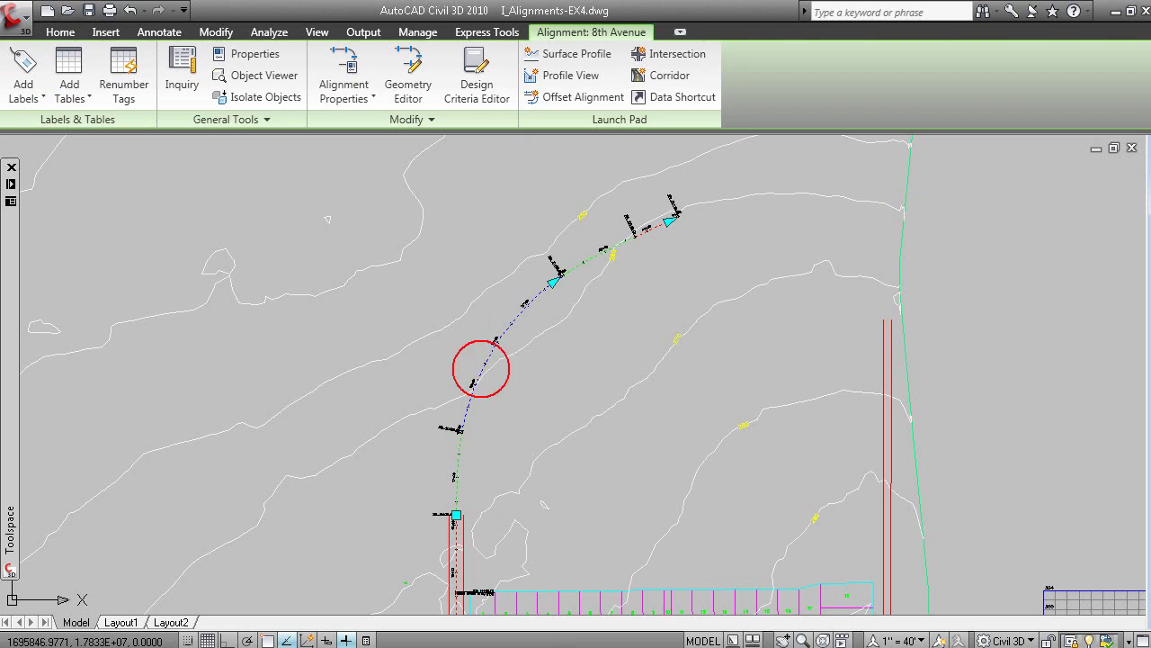
{"action": "right_click", "coordinate": [481, 364]}
{"action": "left_click", "coordinate": [598, 483]}
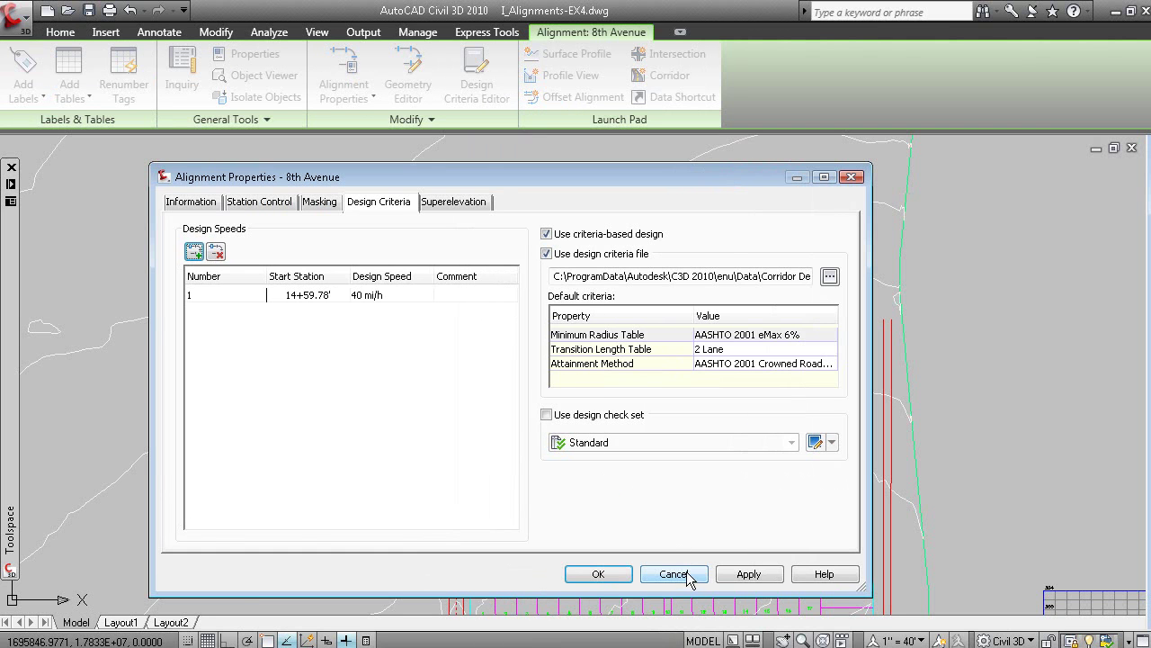
{"action": "left_click", "coordinate": [258, 217]}
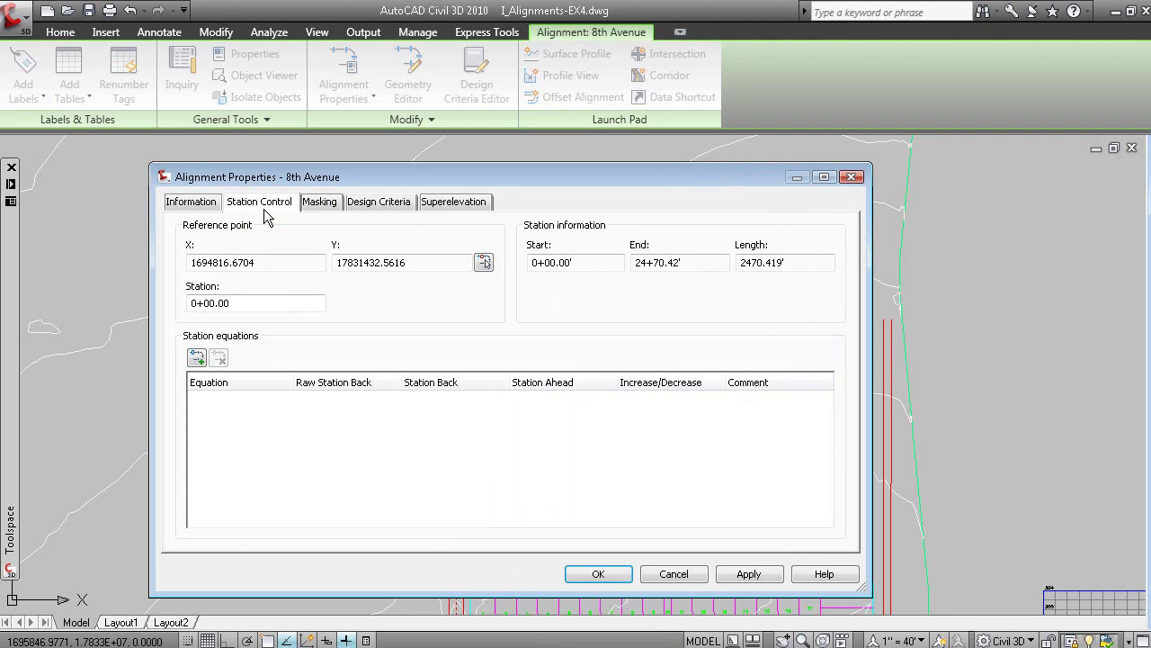
{"action": "left_click", "coordinate": [361, 203]}
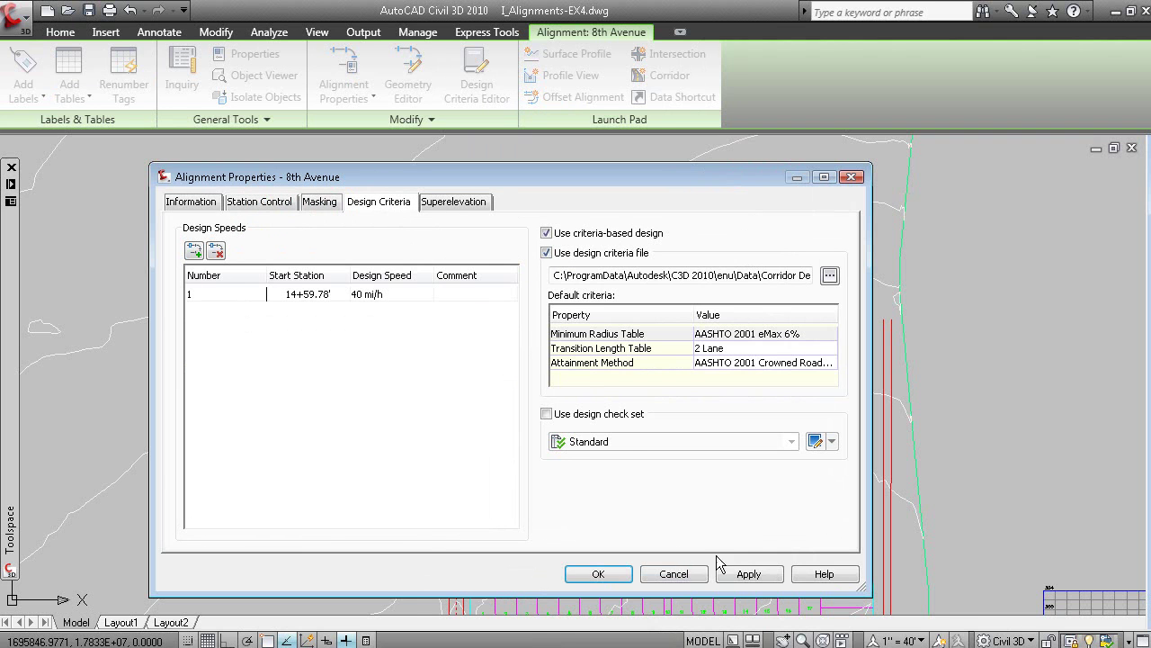
{"action": "left_click", "coordinate": [682, 579]}
{"action": "scroll", "coordinate": [635, 465], "scroll_direction": "down", "scroll_amount": 3}
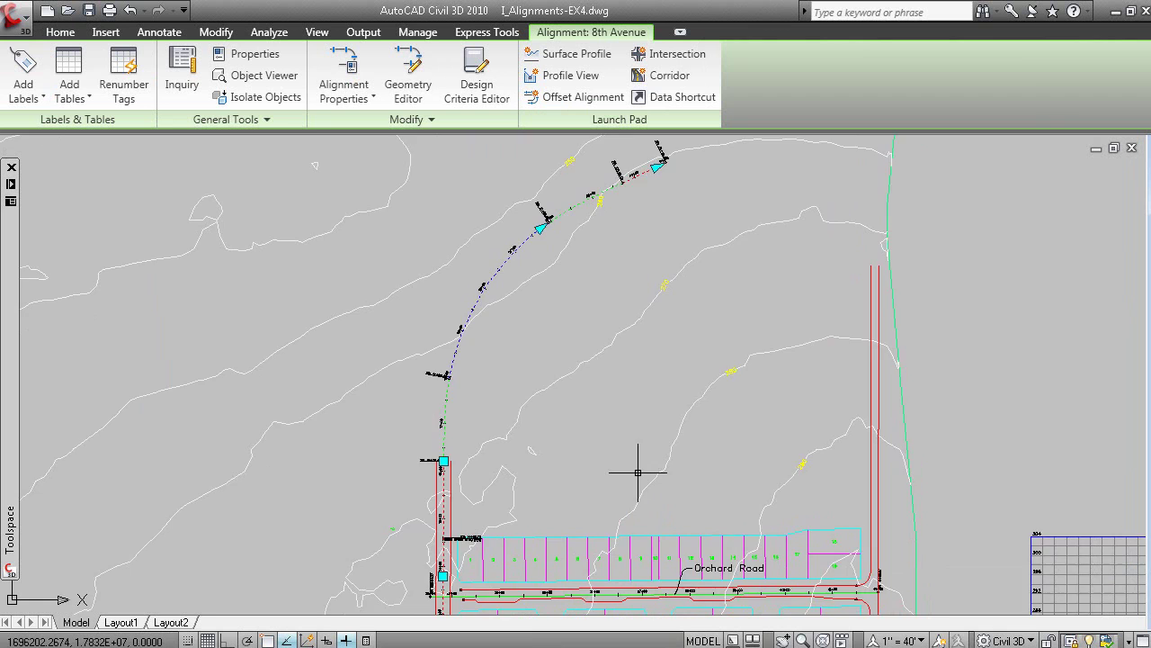
{"action": "middle_click_drag", "start_coordinate": [689, 507], "coordinate": [662, 454]}
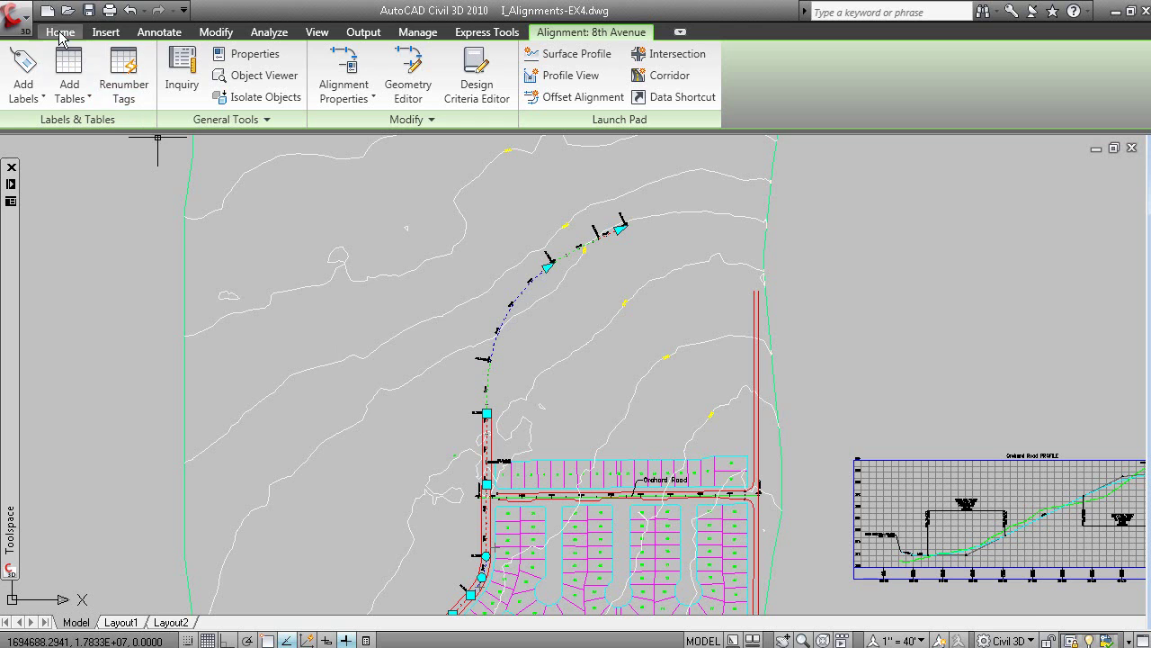
- Open I_Alignments-EX5.dwg and bring up the 8th Avenue alignment properties
{"action": "left_click", "coordinate": [68, 10]}
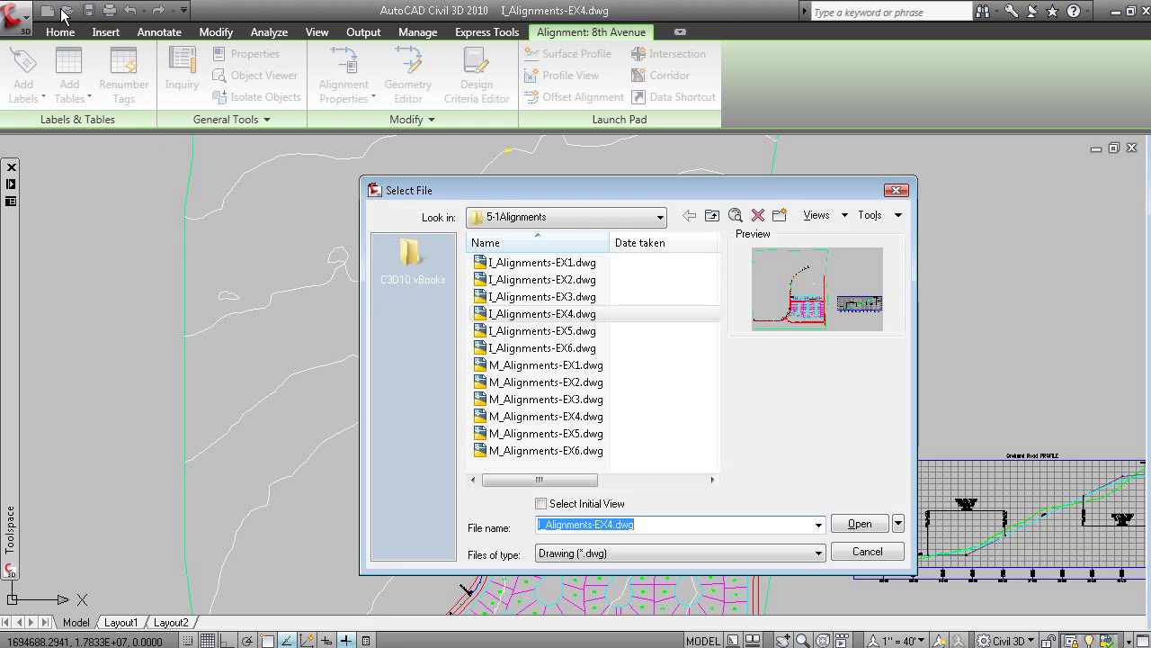
{"action": "double_click", "coordinate": [549, 331]}
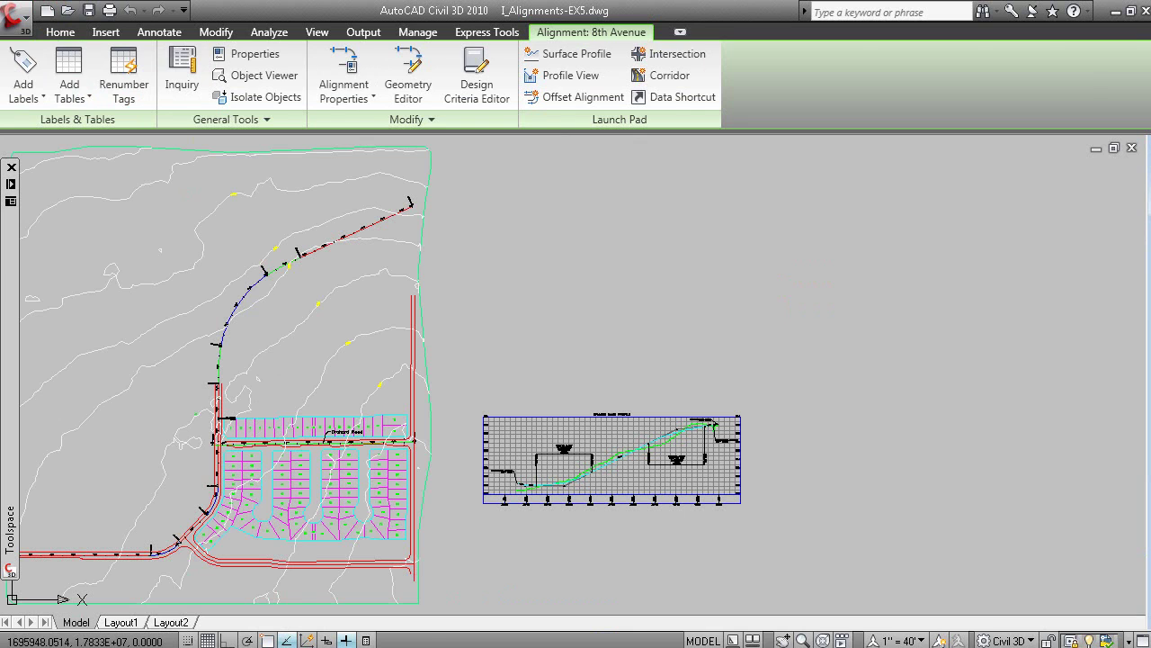
{"action": "left_click", "coordinate": [258, 285]}
{"action": "right_click", "coordinate": [257, 286]}
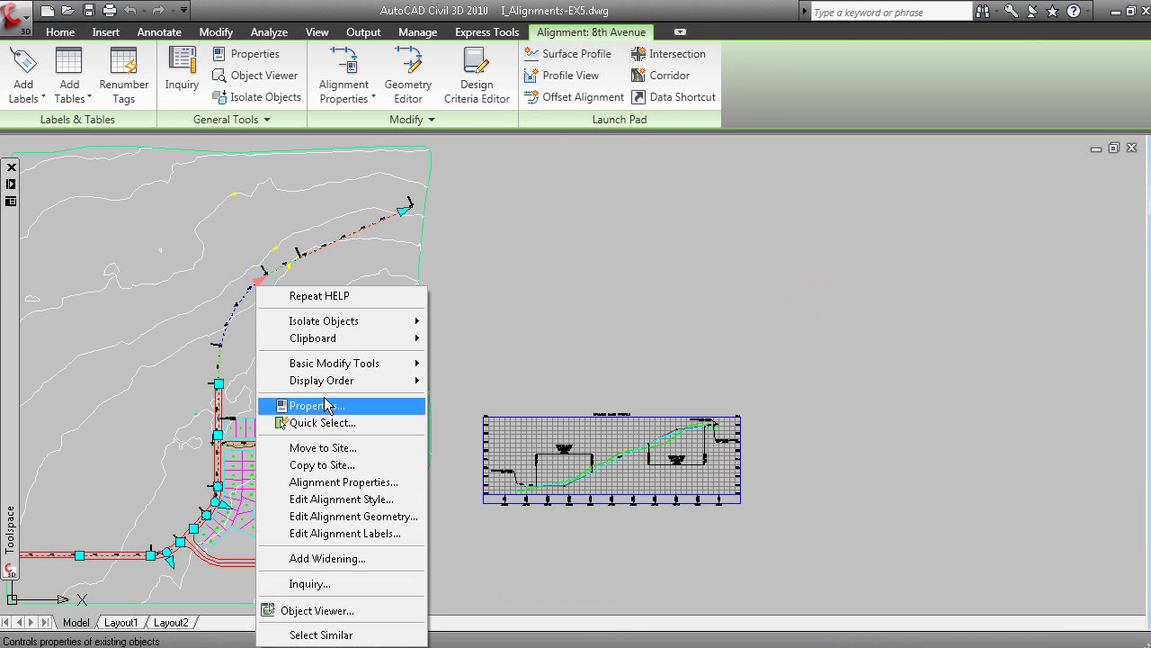
{"action": "left_click", "coordinate": [359, 481]}
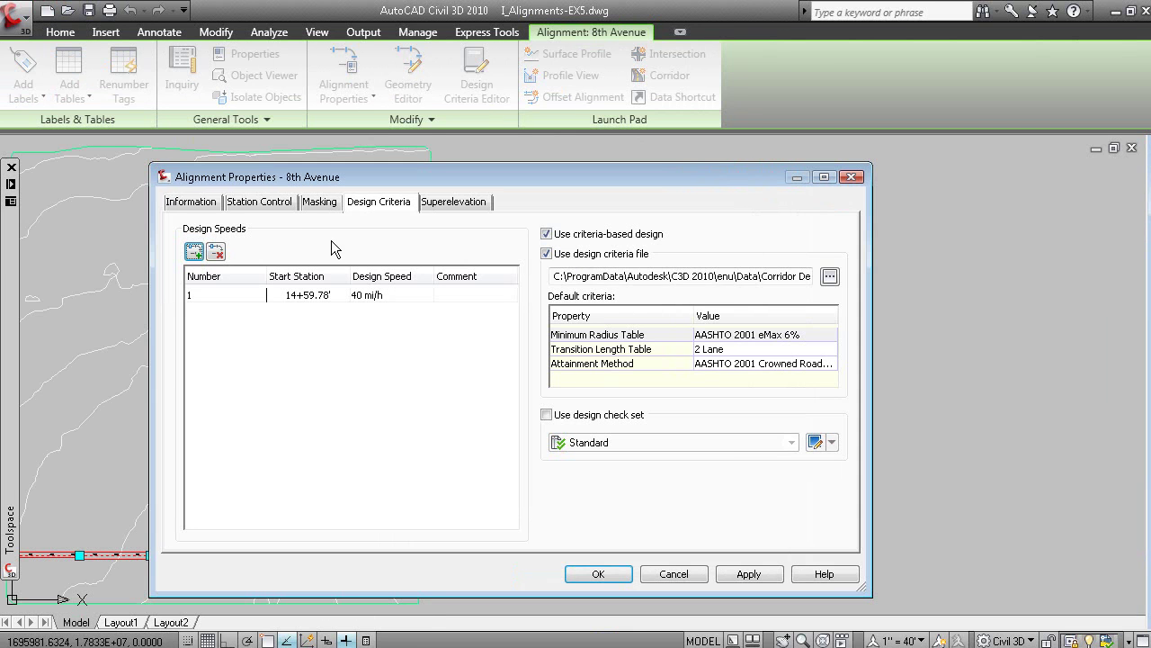
- Keep AASHTO 2001 eMax 6% as the minimum radius table, then go to Superelevation
{"action": "left_click", "coordinate": [368, 244]}
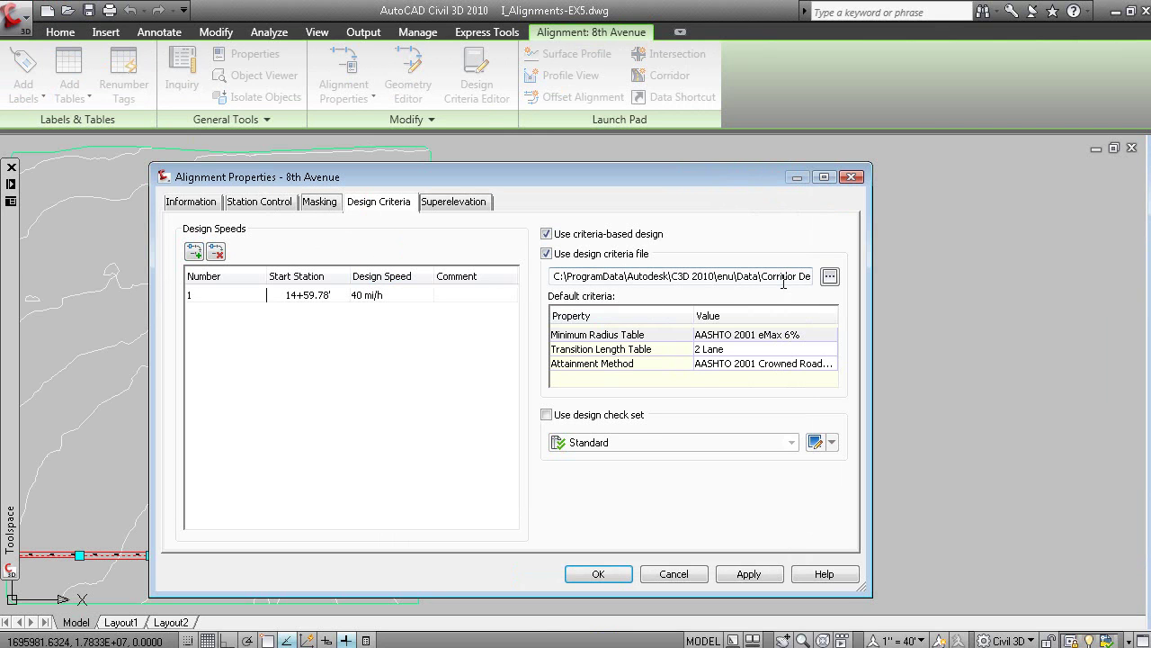
{"action": "left_click", "coordinate": [795, 337]}
{"action": "left_click", "coordinate": [727, 365]}
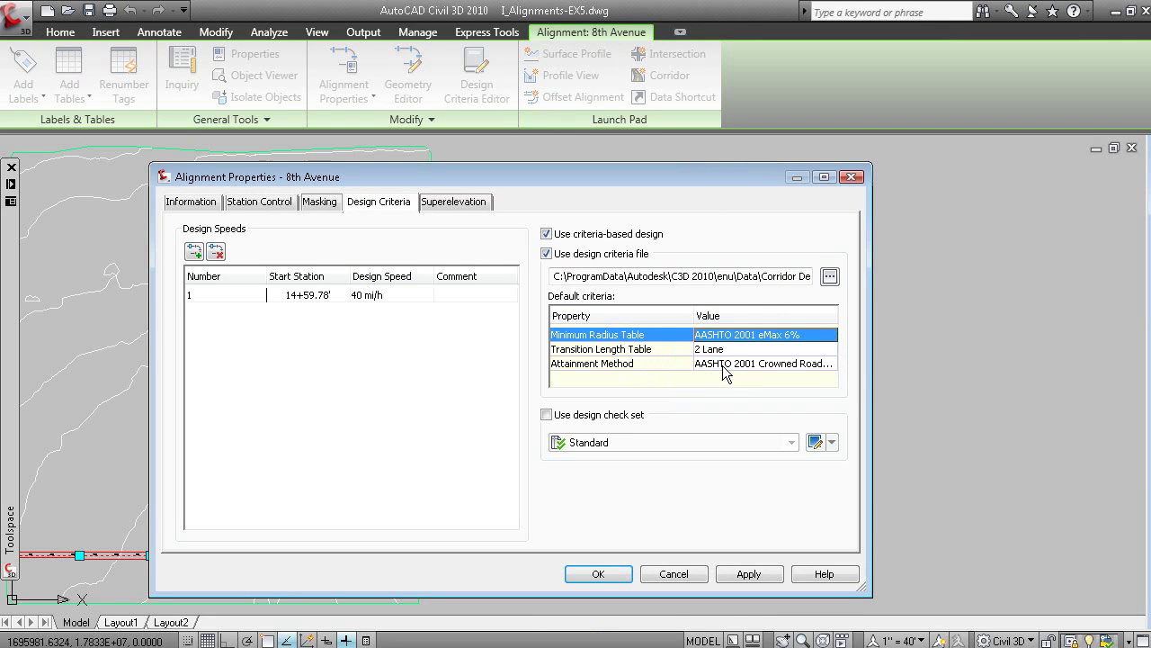
{"action": "left_click", "coordinate": [457, 205]}
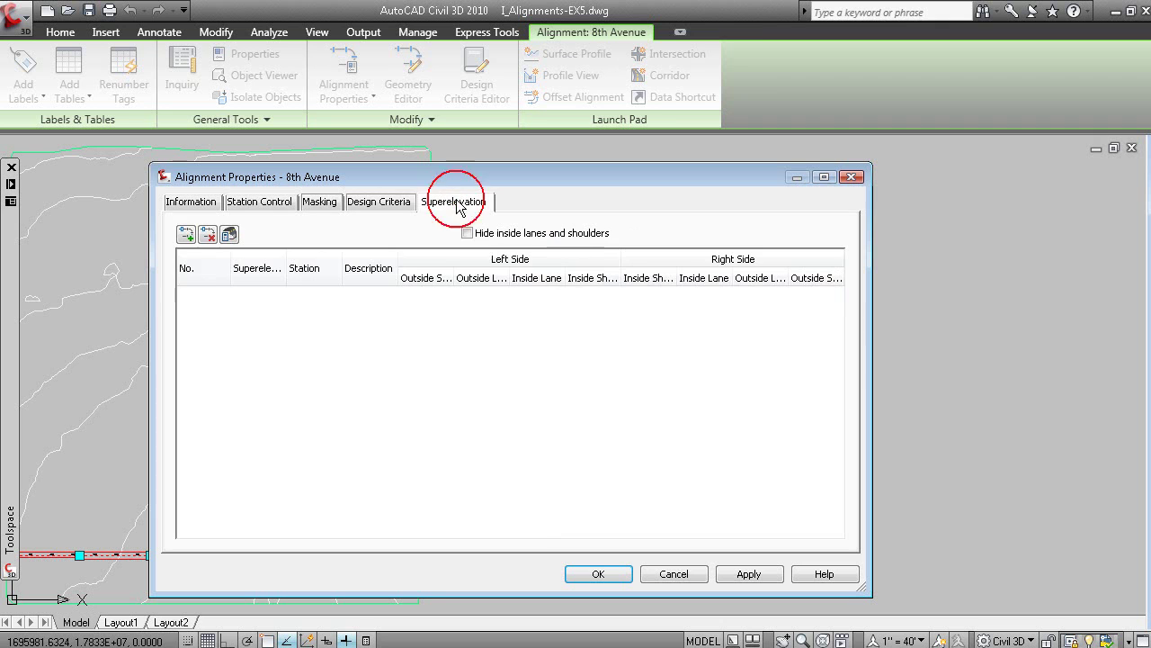
- Apply the superelevation specification to Regions 1–3, reviewing Region 3 before confirming
{"action": "left_click", "coordinate": [228, 236]}
{"action": "left_click", "coordinate": [244, 230]}
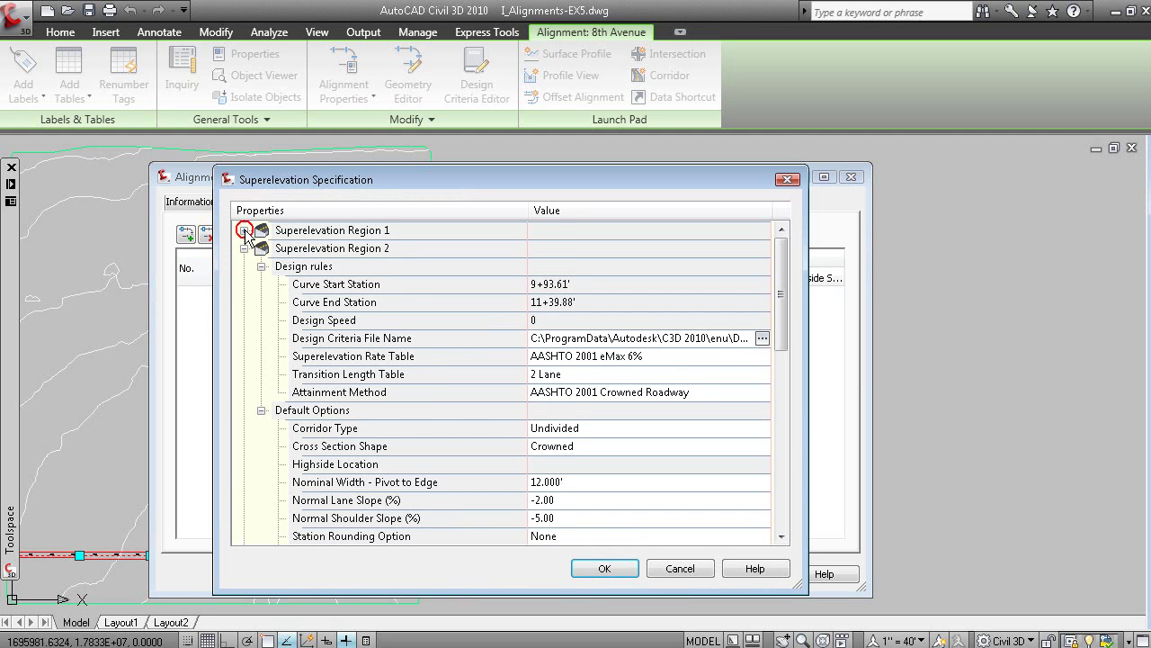
{"action": "left_click", "coordinate": [243, 249]}
{"action": "left_click", "coordinate": [246, 266]}
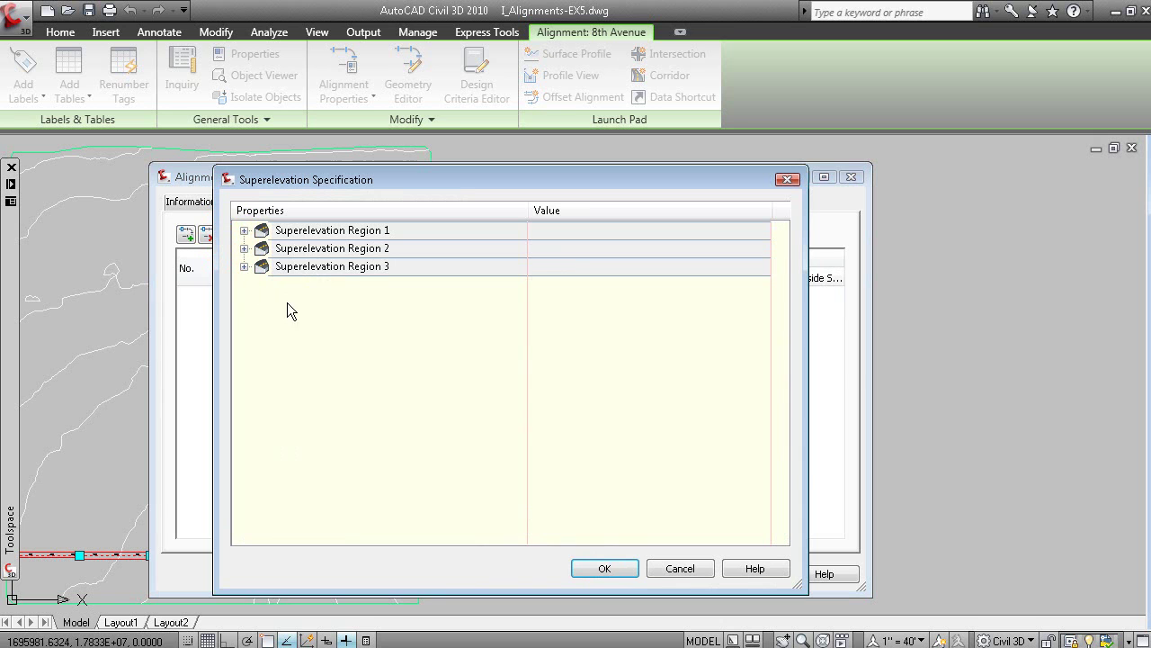
{"action": "right_click", "coordinate": [353, 235]}
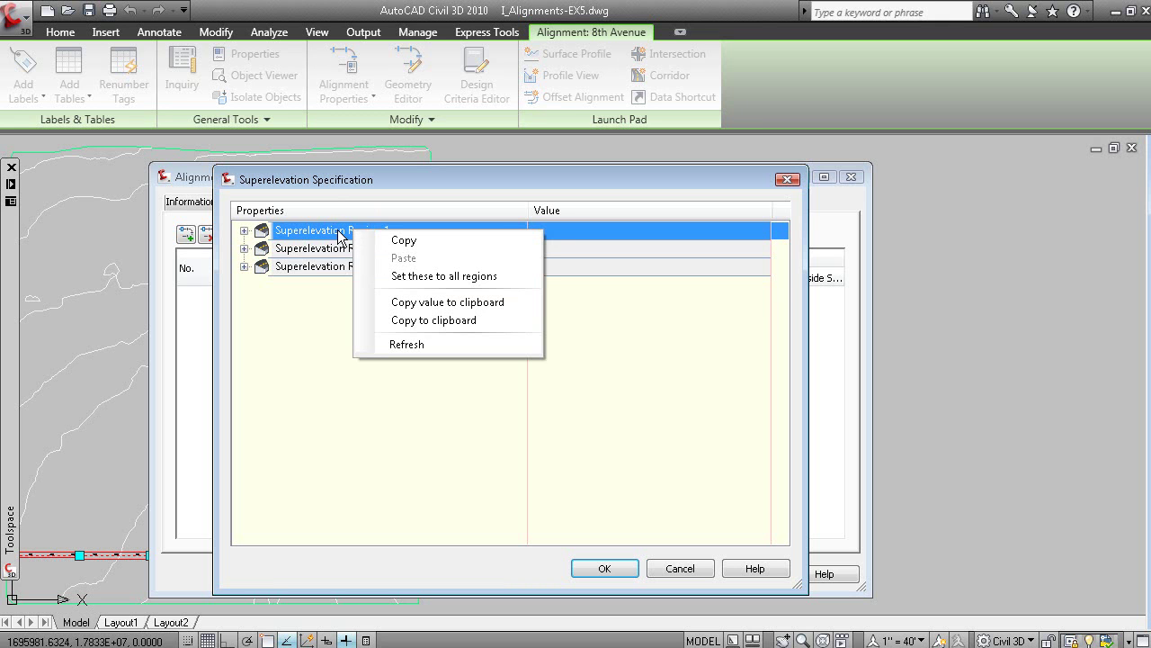
{"action": "left_click", "coordinate": [302, 249]}
{"action": "left_click", "coordinate": [317, 267]}
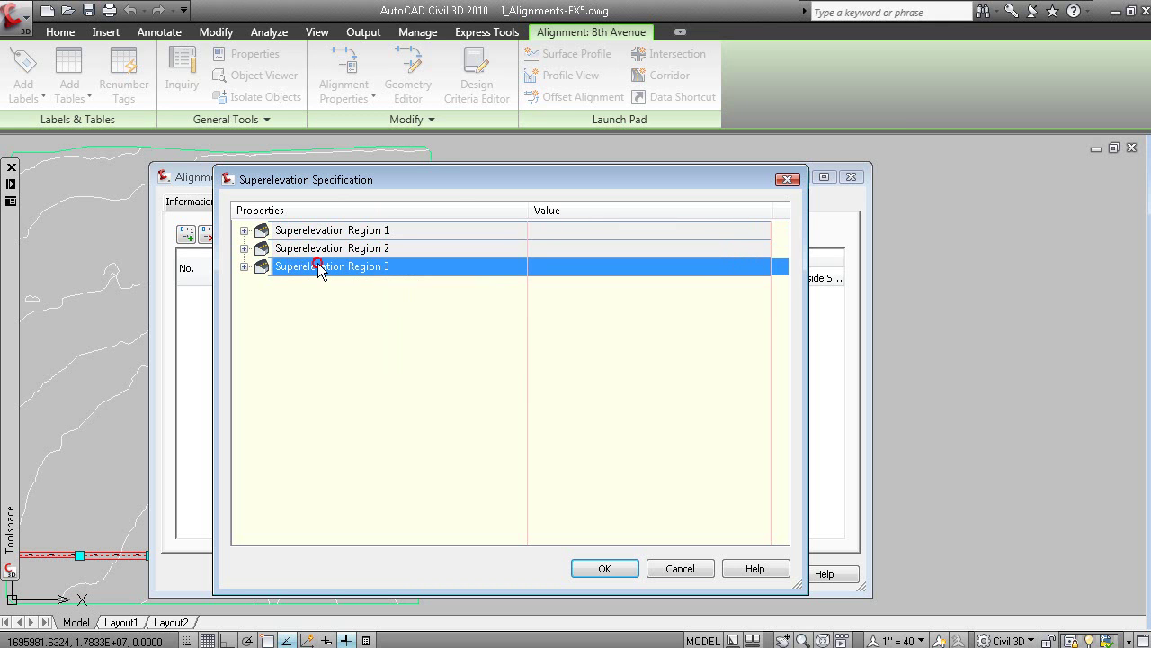
{"action": "left_click", "coordinate": [245, 267]}
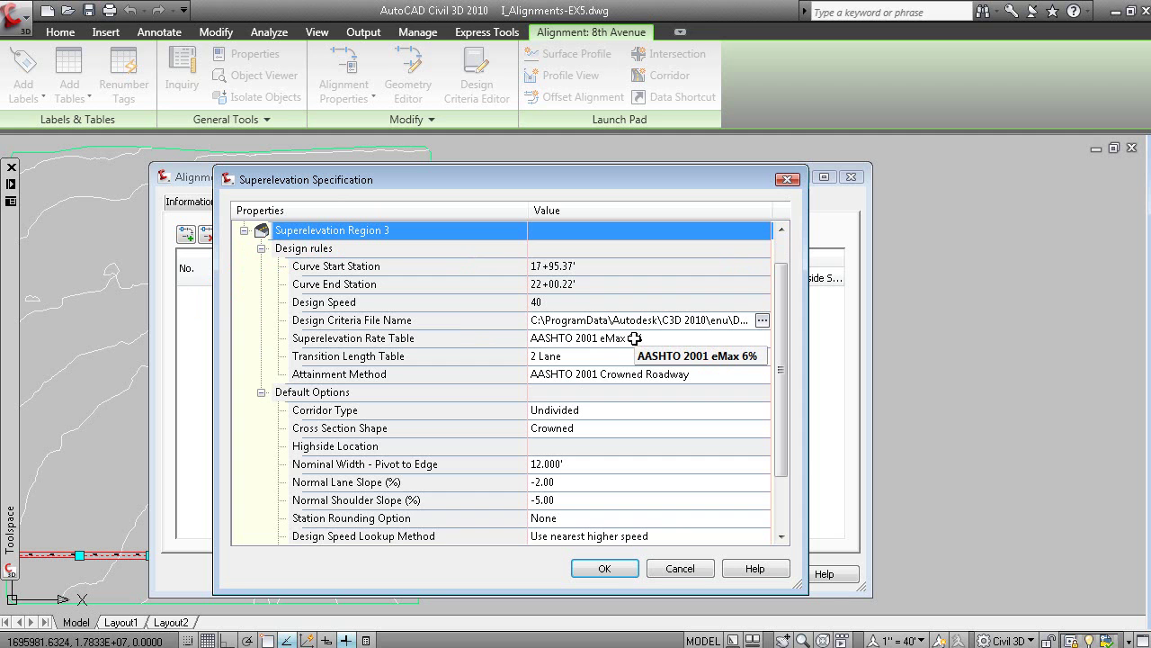
{"action": "left_click", "coordinate": [617, 572]}
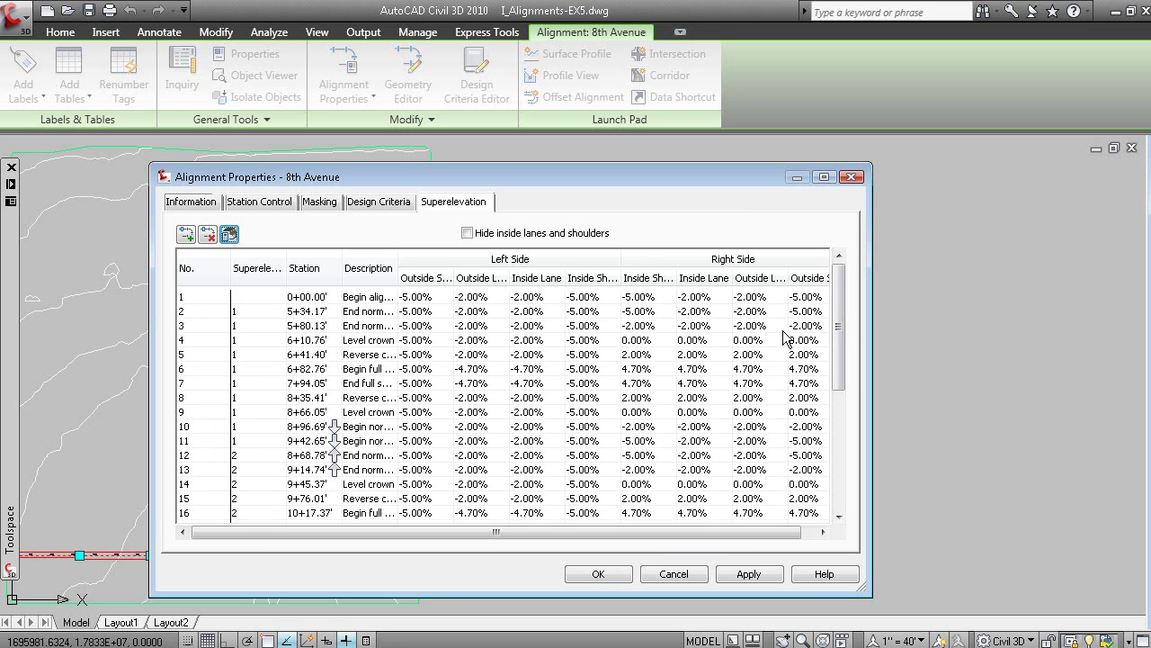
- Delete superelevation transition station rows 1 through 21 for regions 1 and 2
{"action": "scroll", "coordinate": [836, 328], "scroll_direction": "down", "scroll_amount": 6}
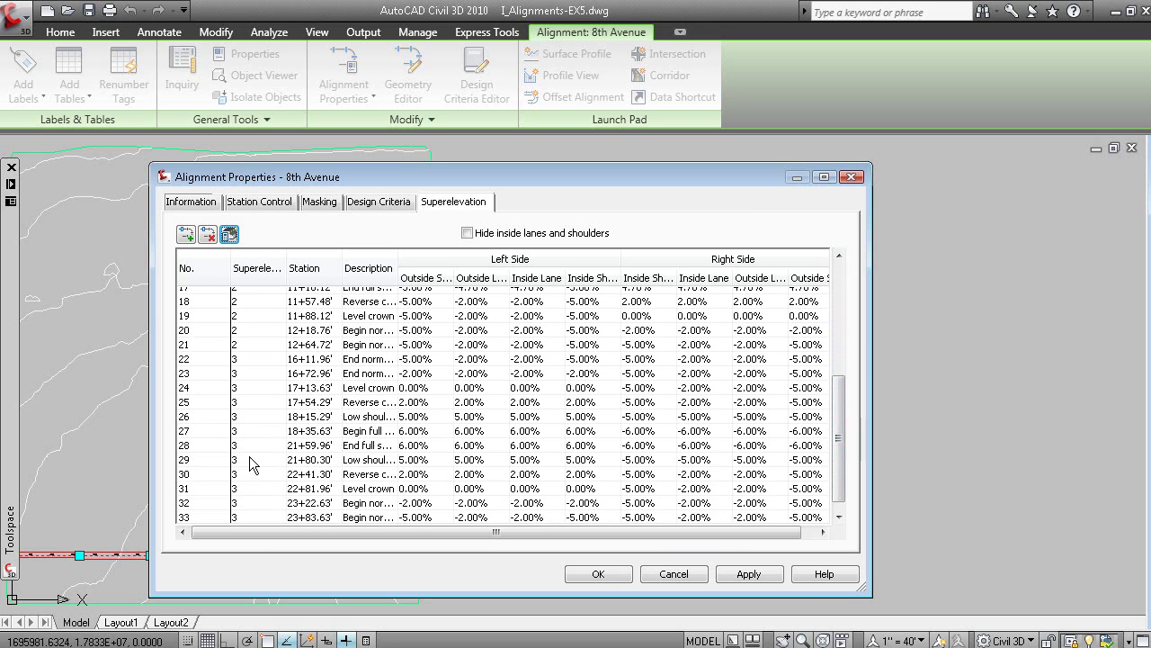
{"action": "left_click_drag", "start_coordinate": [842, 450], "coordinate": [826, 360]}
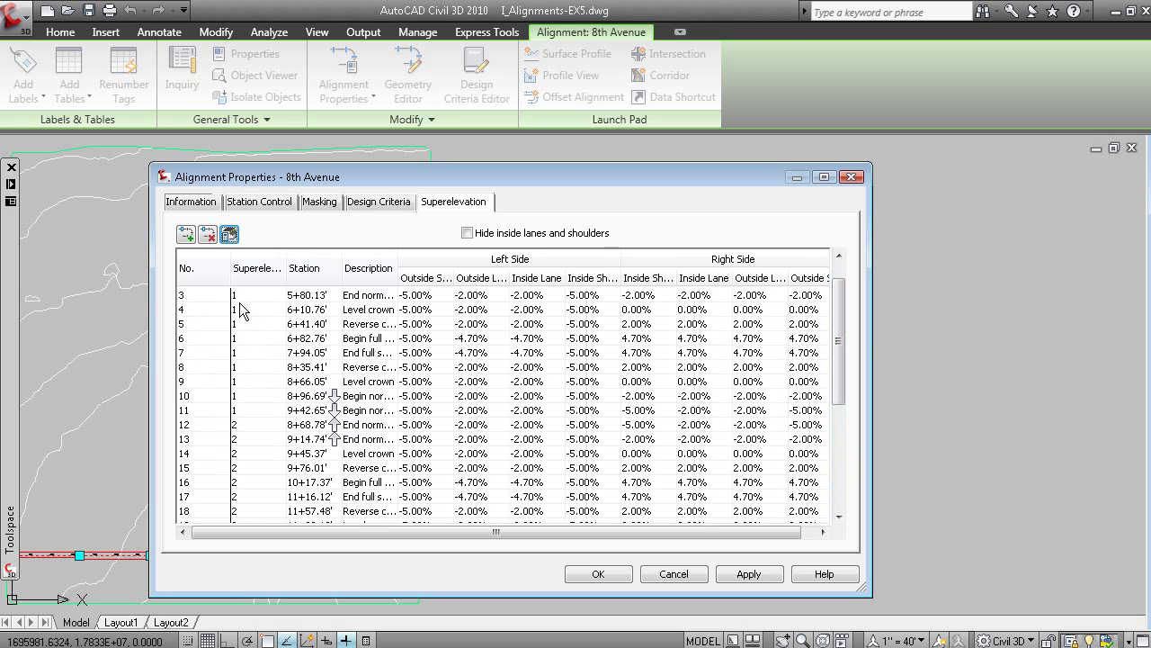
{"action": "left_click", "coordinate": [838, 255]}
{"action": "left_click", "coordinate": [189, 296]}
{"action": "scroll", "coordinate": [255, 374], "scroll_direction": "down", "scroll_amount": 5}
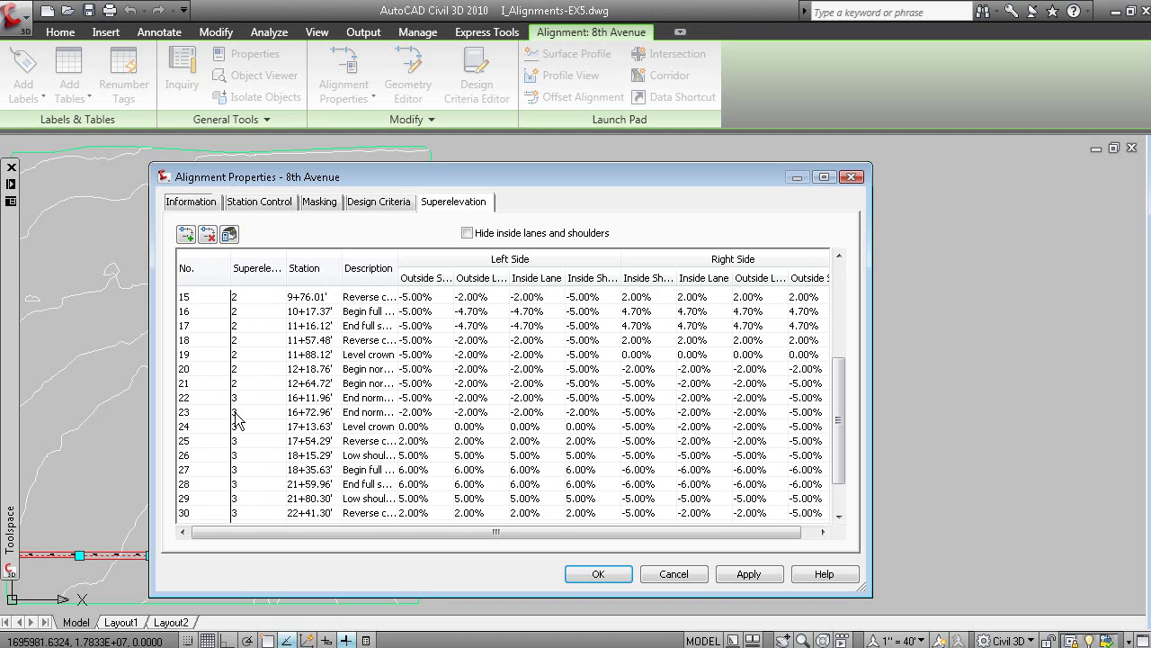
{"action": "left_click", "coordinate": [192, 386], "text": "shift"}
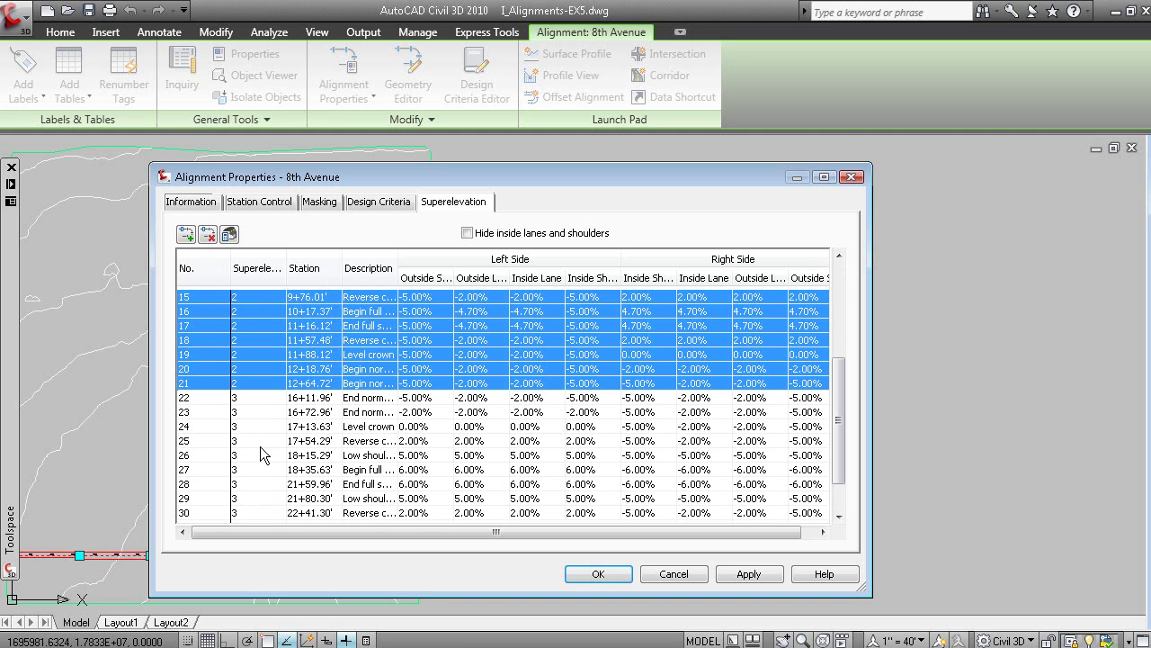
{"action": "left_click", "coordinate": [213, 239]}
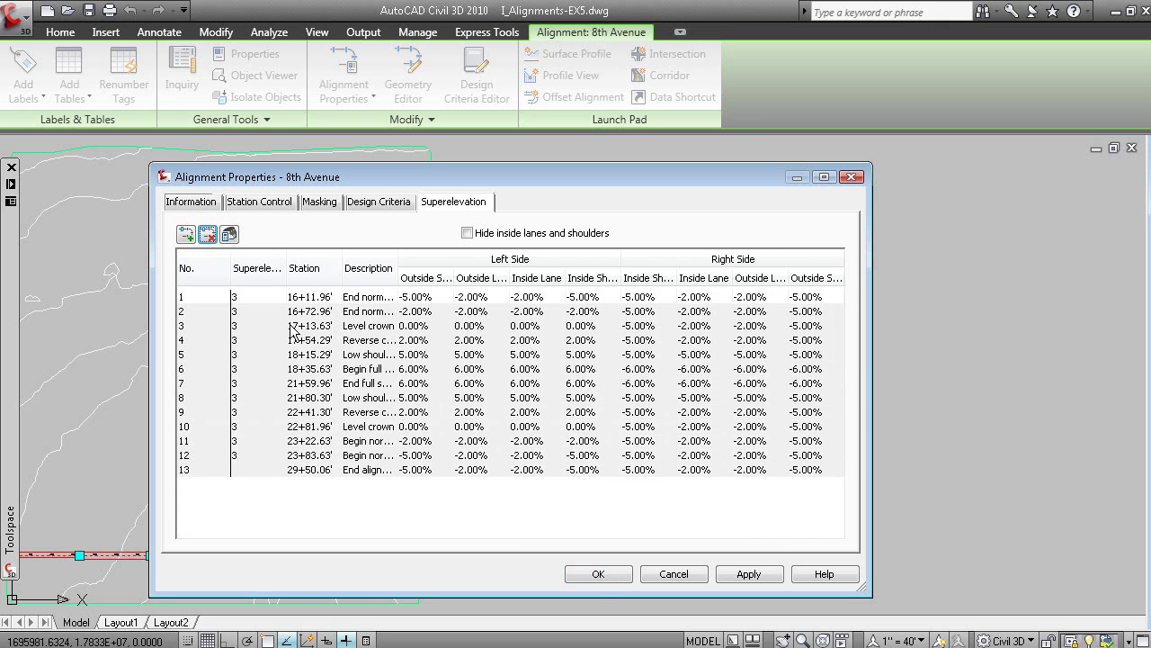
- Widen the Description column and inspect rows 6–7 lane and shoulder slope cells
{"action": "left_click", "coordinate": [414, 277]}
{"action": "left_click_drag", "start_coordinate": [398, 270], "coordinate": [427, 270]}
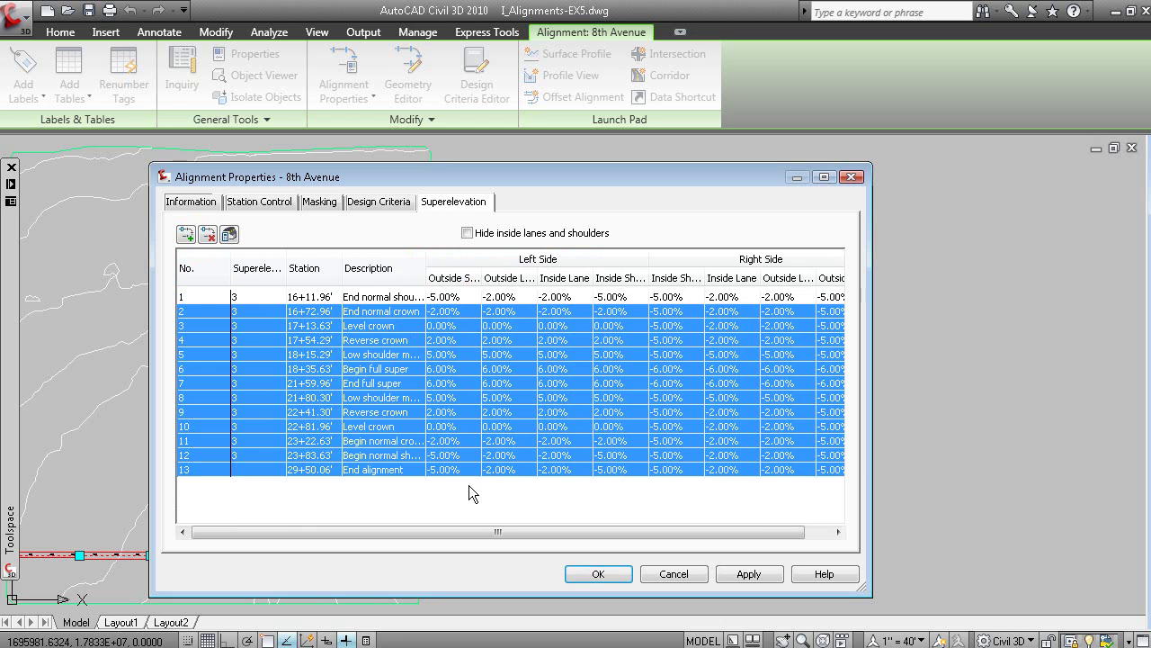
{"action": "double_click", "coordinate": [443, 368]}
{"action": "double_click", "coordinate": [514, 369]}
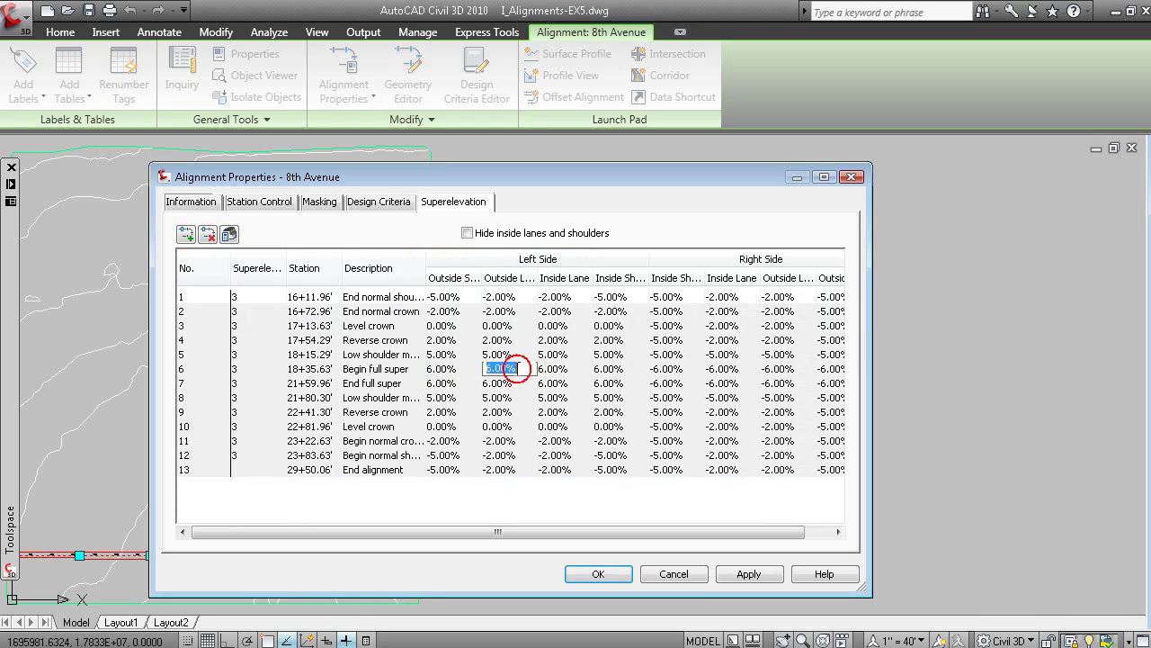
{"action": "double_click", "coordinate": [505, 384]}
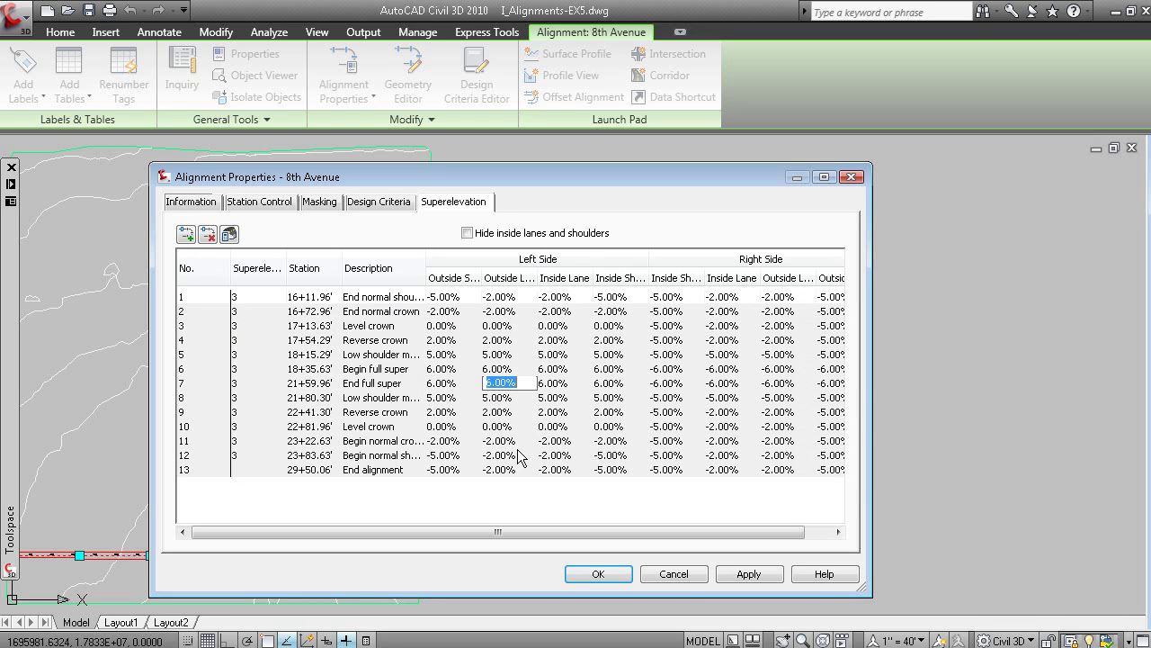
{"action": "key", "text": "alt+Tab"}
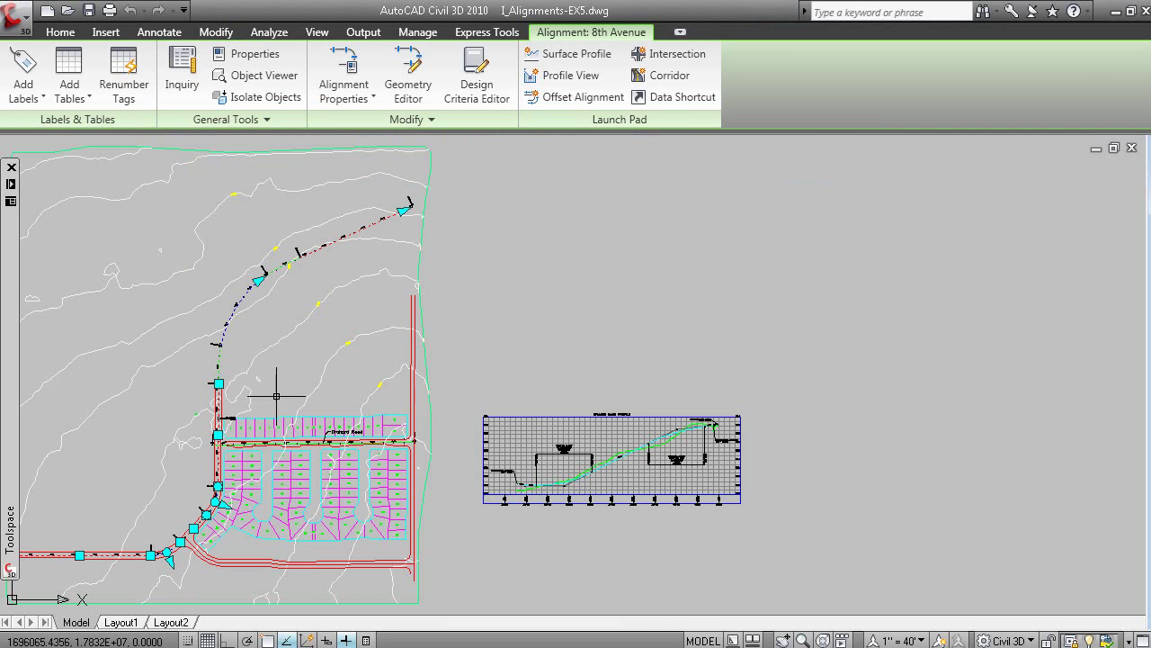
- Clear the selection and open I_Alignments-EX6.dwg from the Select File dialog
{"action": "key", "text": "Escape"}
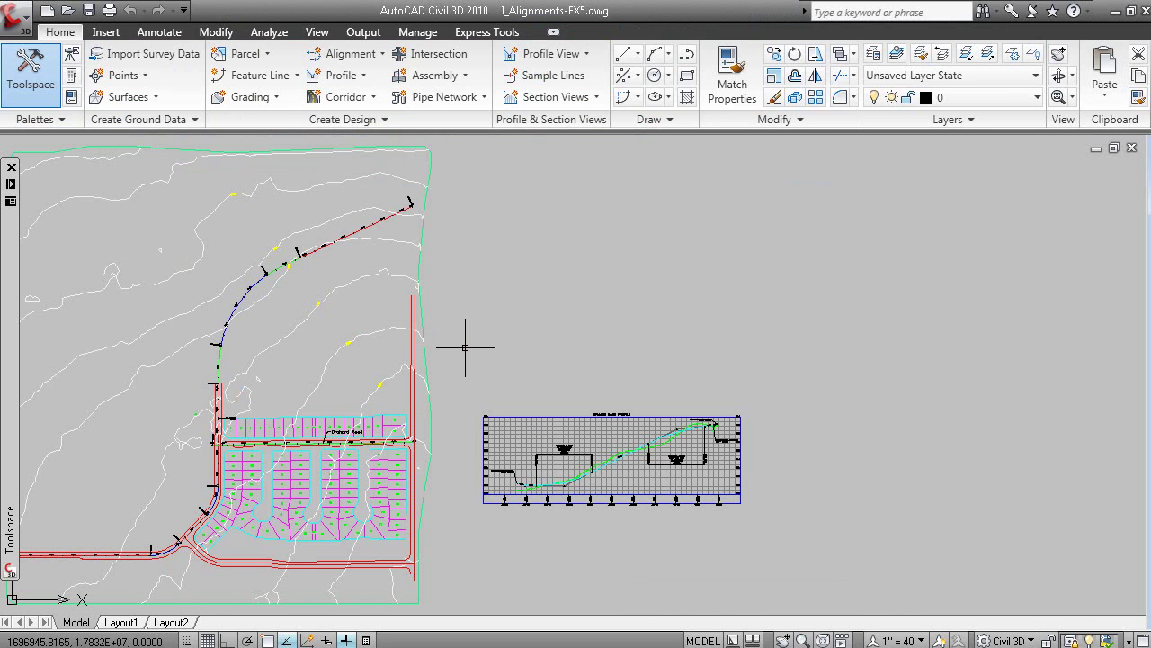
{"action": "key", "text": "alt+Tab"}
{"action": "left_click", "coordinate": [70, 12]}
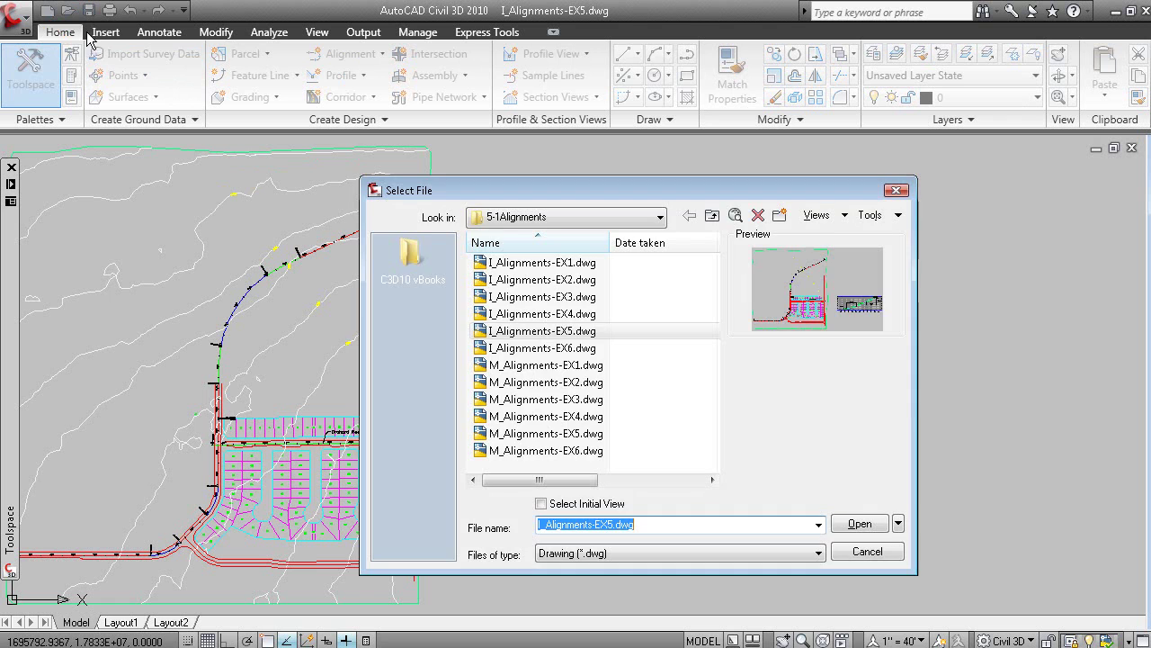
{"action": "double_click", "coordinate": [437, 351]}
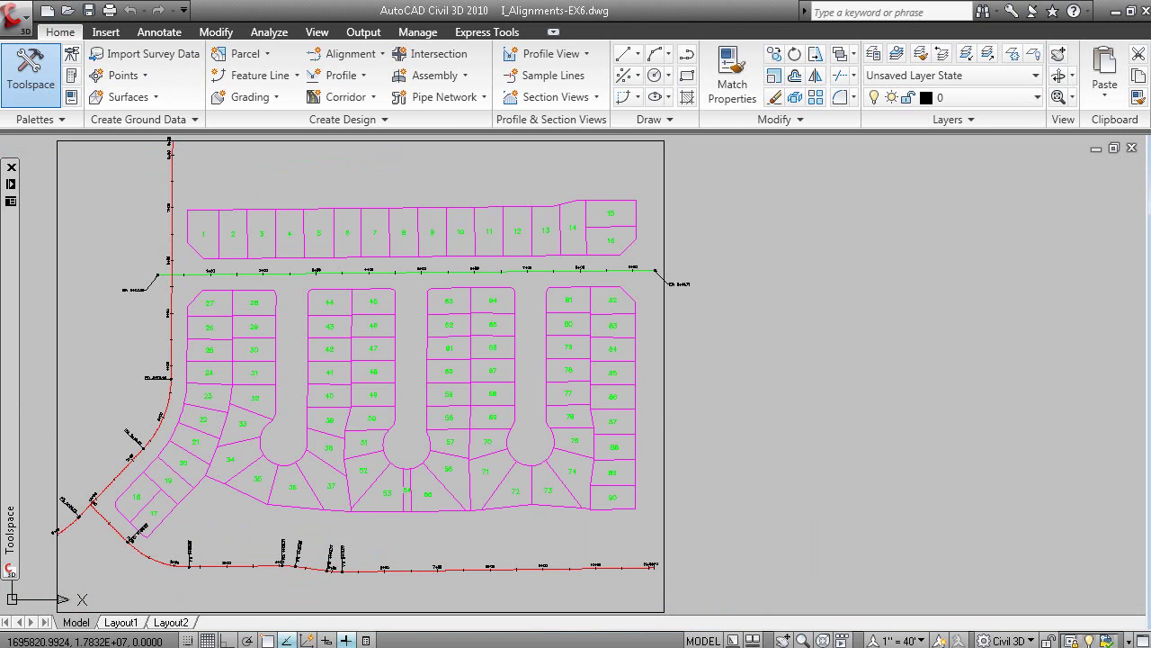
- Start Create Offset Alignments with 8th Avenue as the parent alignment
{"action": "mouse_move", "coordinate": [184, 239]}
{"action": "middle_mouse_down"}
{"action": "mouse_move", "coordinate": [206, 257]}
{"action": "mouse_move", "coordinate": [450, 273]}
{"action": "middle_mouse_up"}
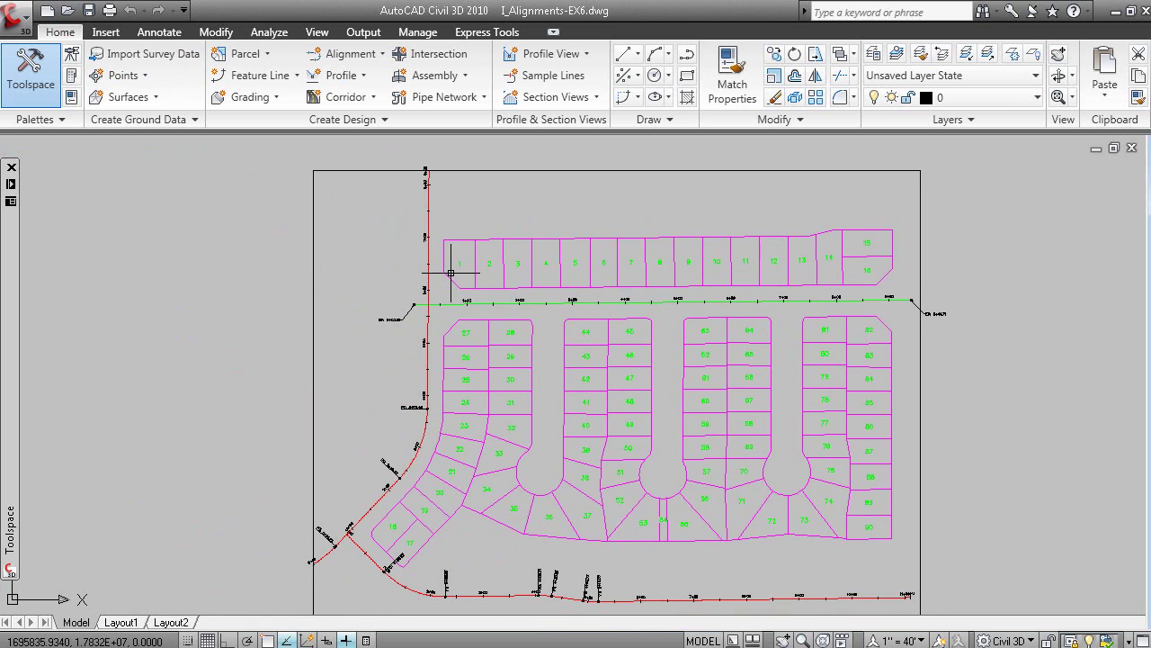
{"action": "left_click", "coordinate": [426, 251]}
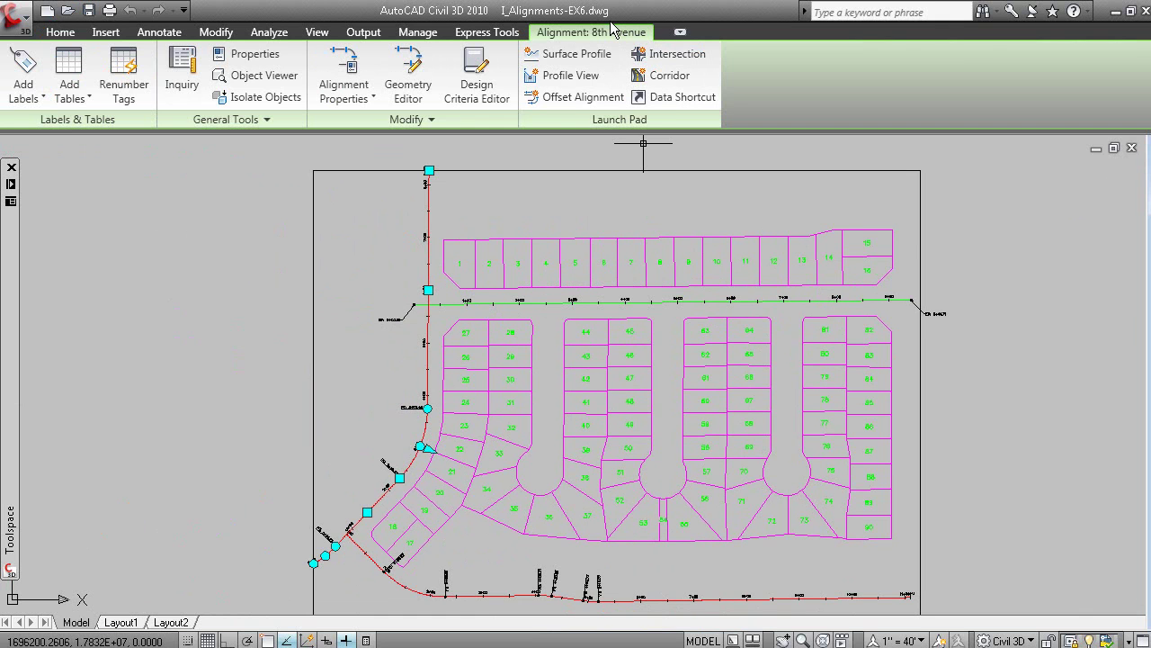
{"action": "key", "text": "Escape"}
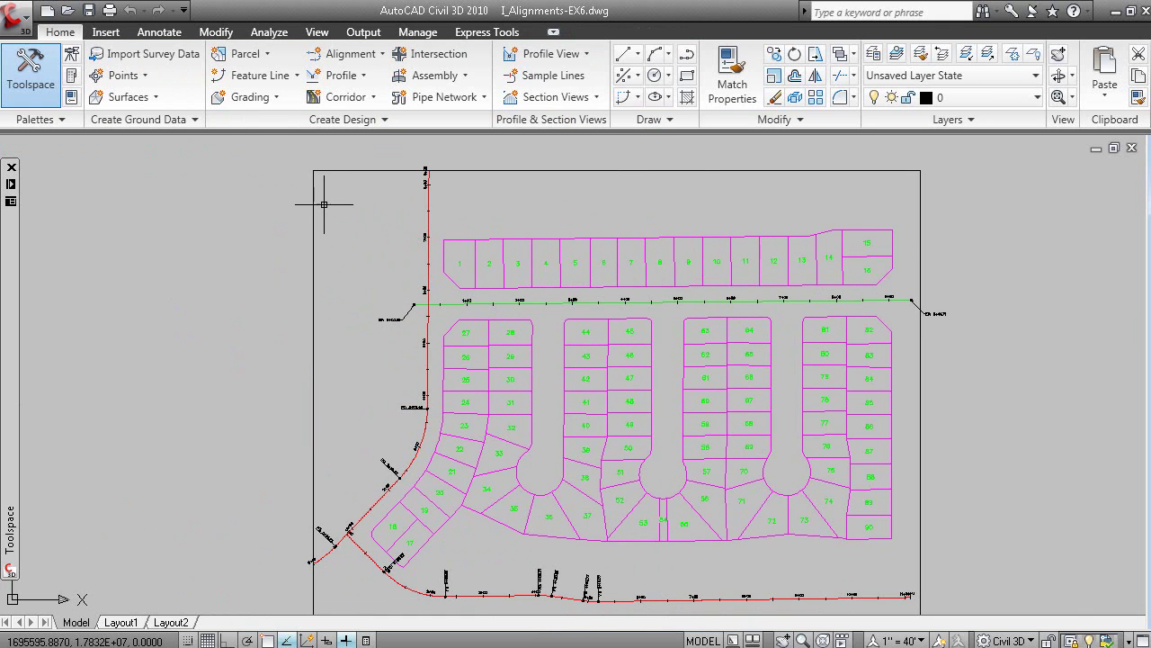
{"action": "left_click", "coordinate": [362, 56]}
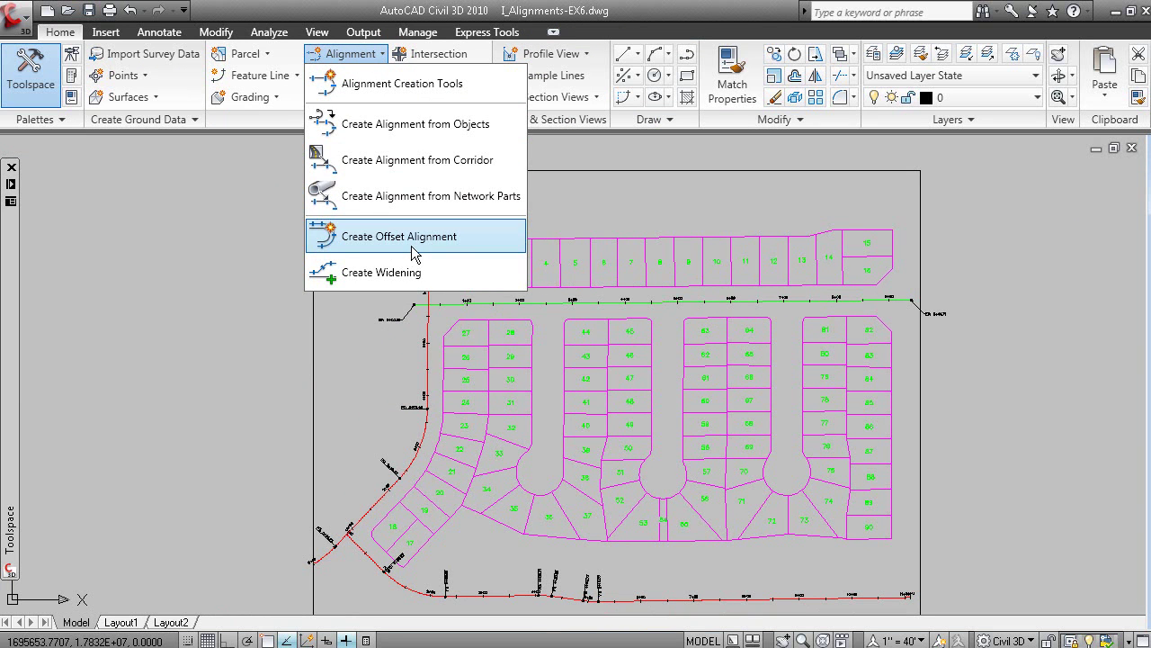
{"action": "left_click", "coordinate": [468, 239]}
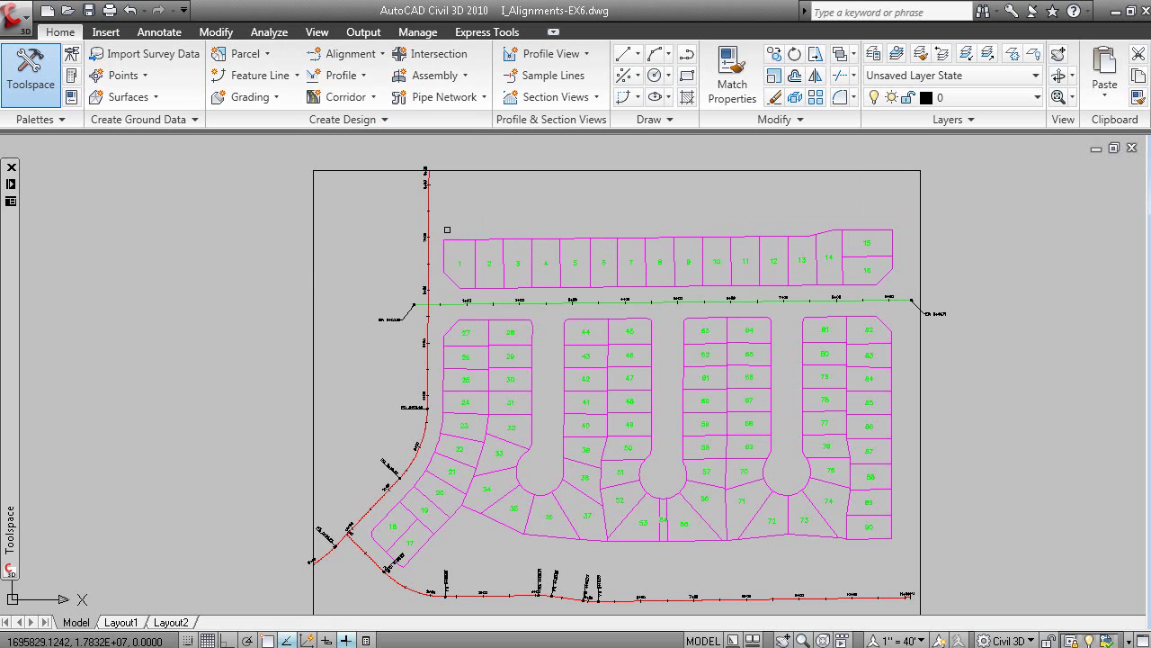
{"action": "left_click", "coordinate": [431, 226]}
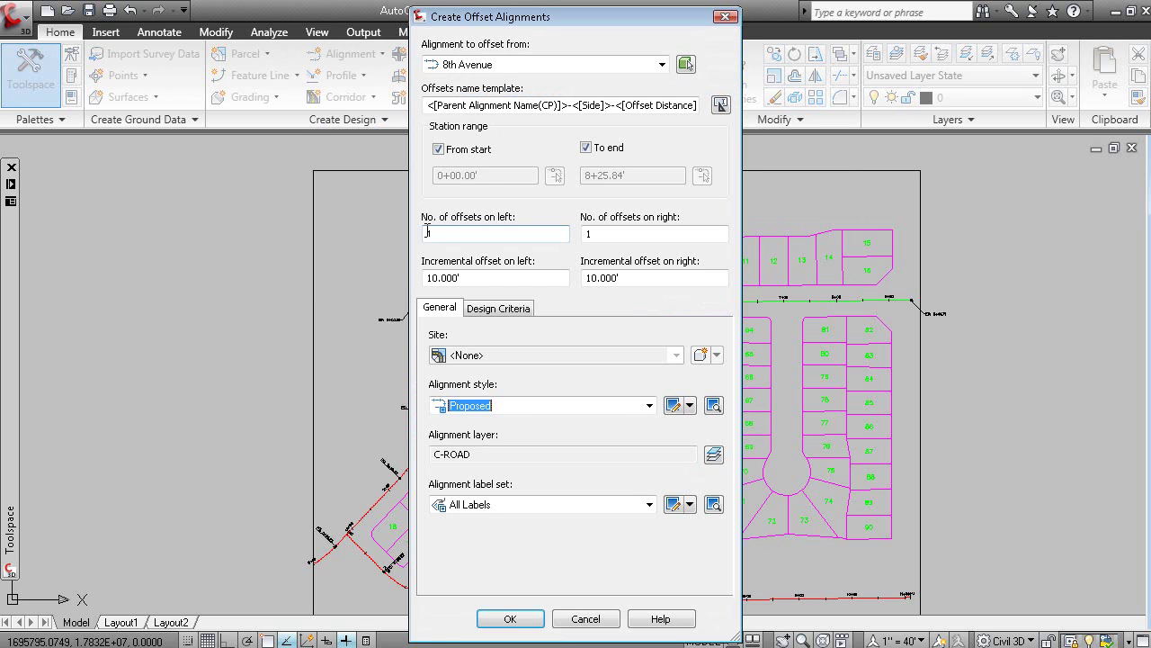
{"action": "left_click", "coordinate": [475, 64]}
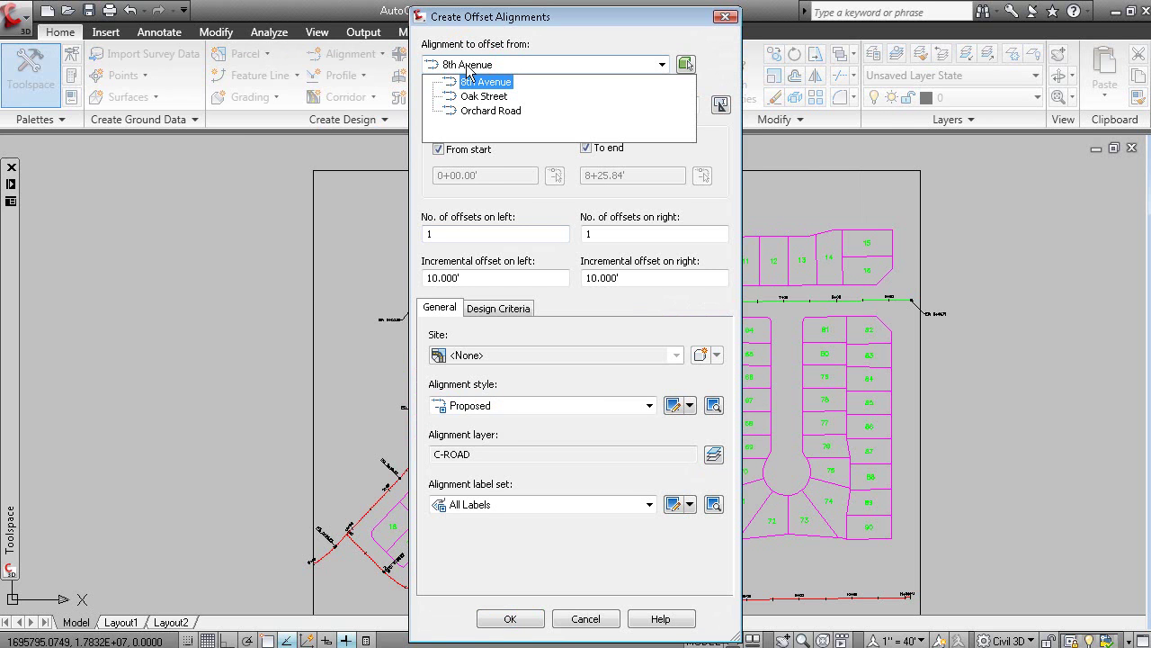
{"action": "left_click", "coordinate": [486, 80]}
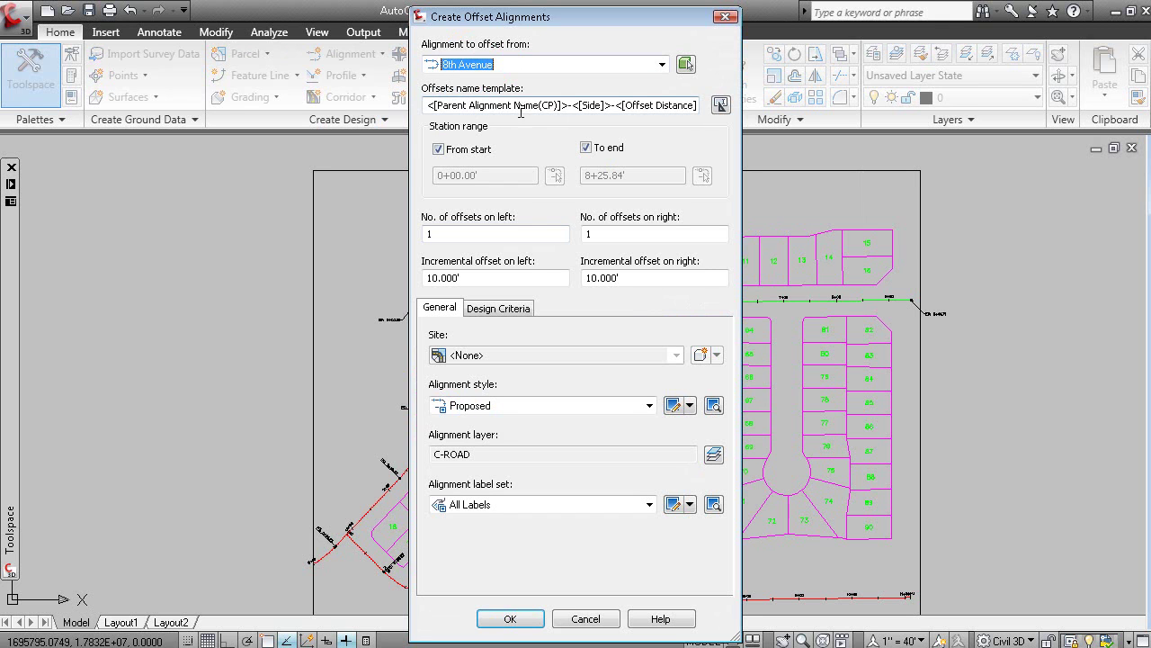
- Set left and right incremental offsets to 12 and create both offset alignments
{"action": "double_click", "coordinate": [432, 278]}
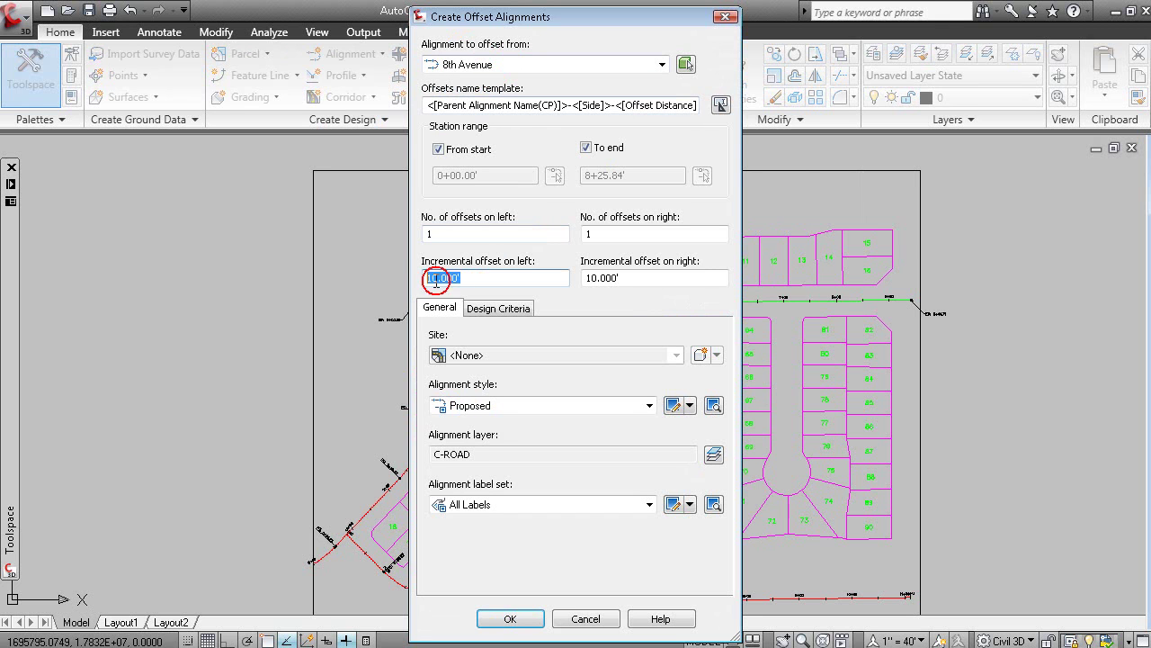
{"action": "type", "text": "12"}
{"action": "double_click", "coordinate": [599, 278]}
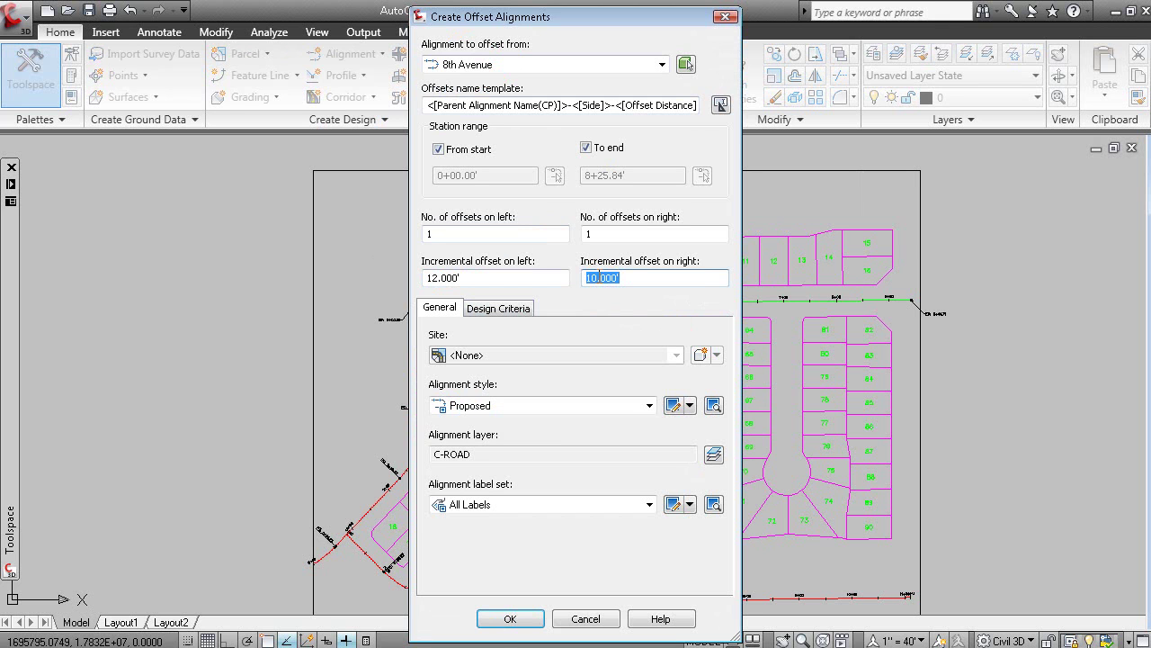
{"action": "type", "text": "12"}
{"action": "left_click", "coordinate": [527, 620]}
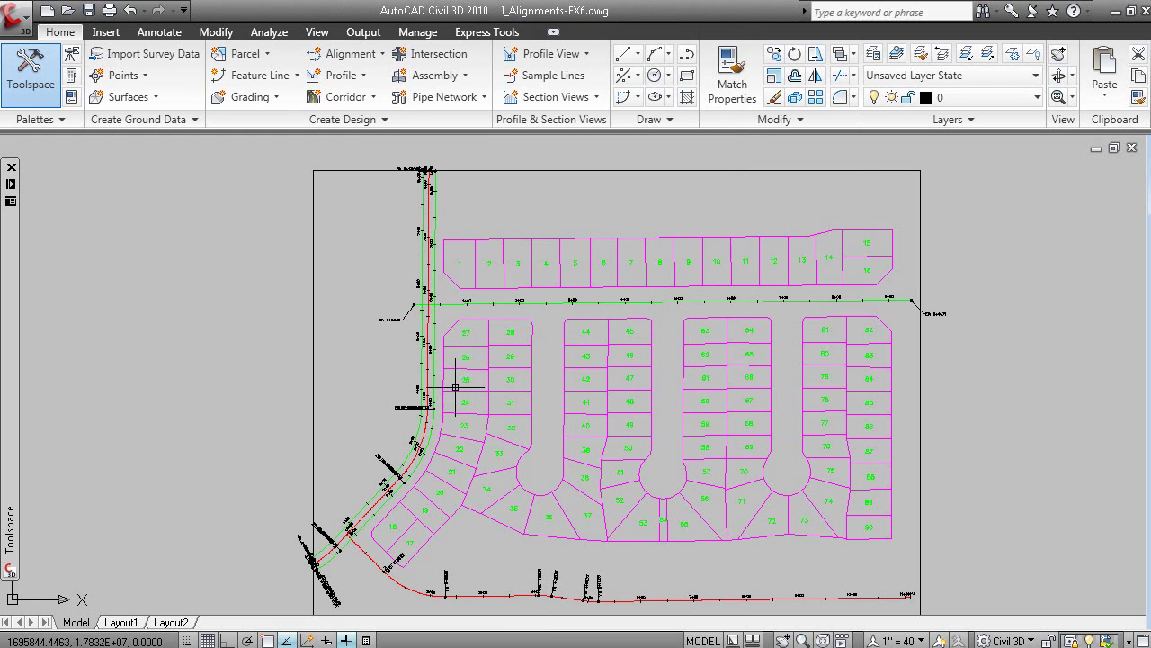
- Delete all label groups from the right 8th Avenue offset alignment
{"action": "left_click", "coordinate": [436, 339]}
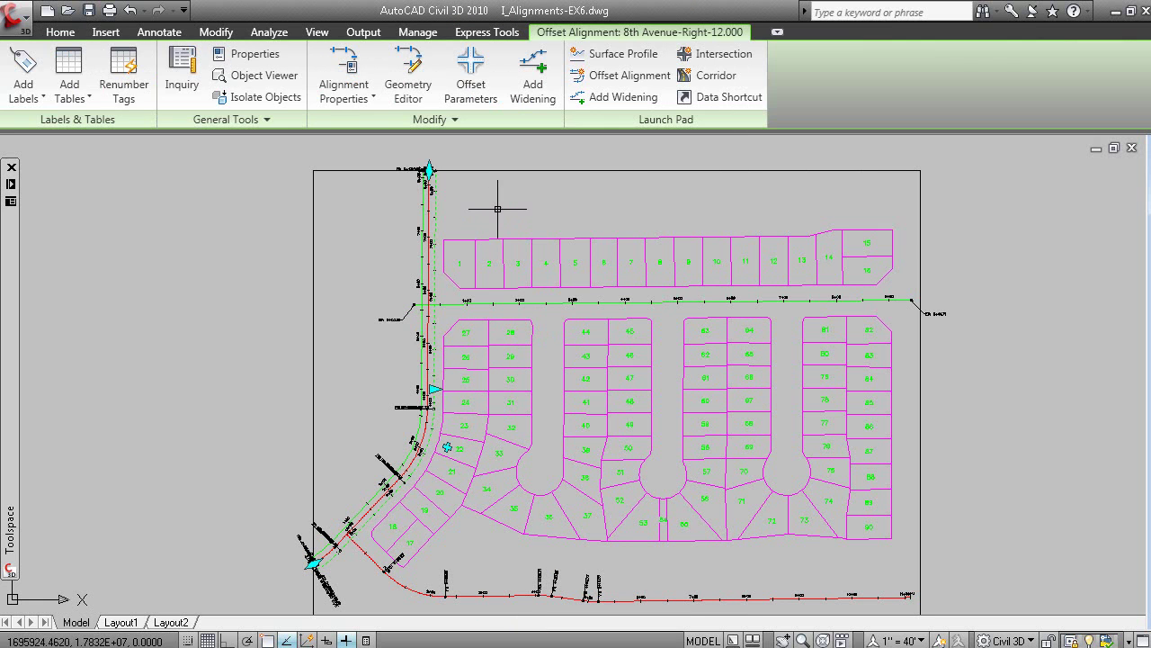
{"action": "right_click", "coordinate": [498, 209]}
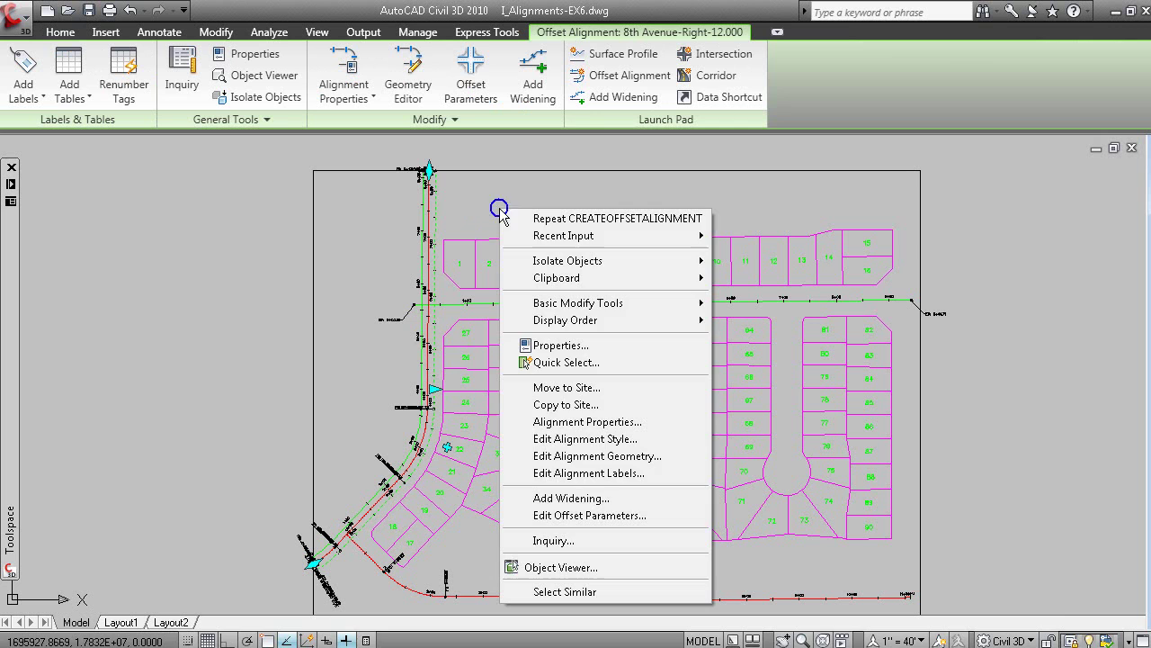
{"action": "left_click", "coordinate": [609, 475]}
{"action": "left_click", "coordinate": [827, 177]}
{"action": "left_click", "coordinate": [827, 176]}
{"action": "left_click", "coordinate": [828, 176]}
{"action": "left_click", "coordinate": [828, 176]}
{"action": "left_click", "coordinate": [828, 176]}
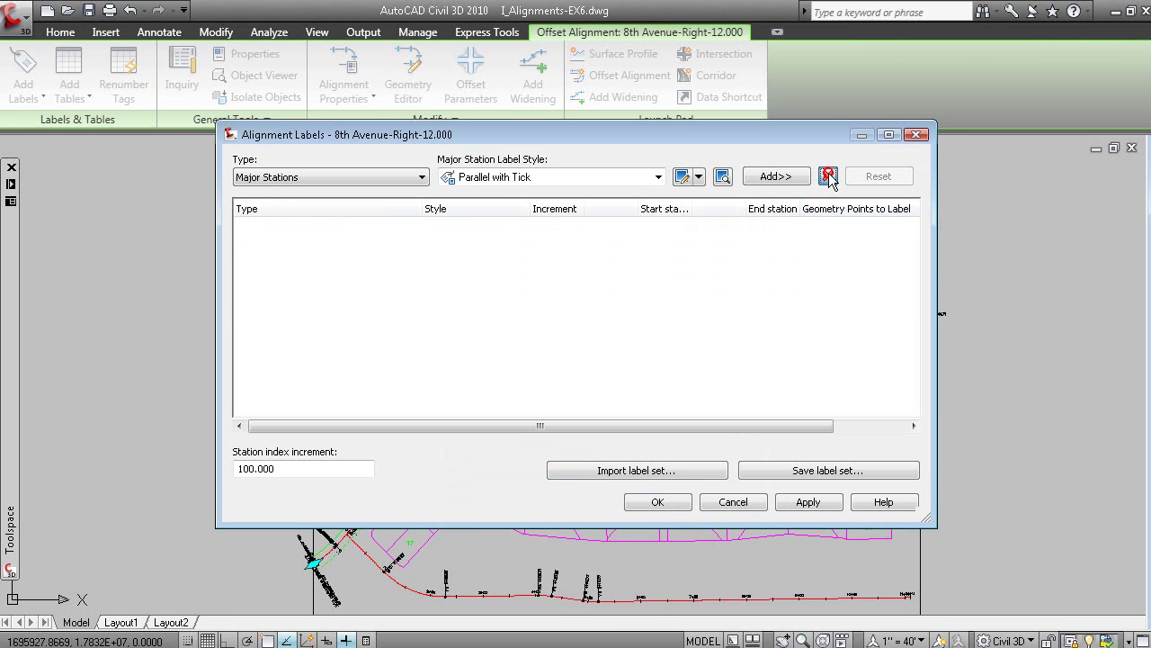
{"action": "left_click", "coordinate": [665, 501]}
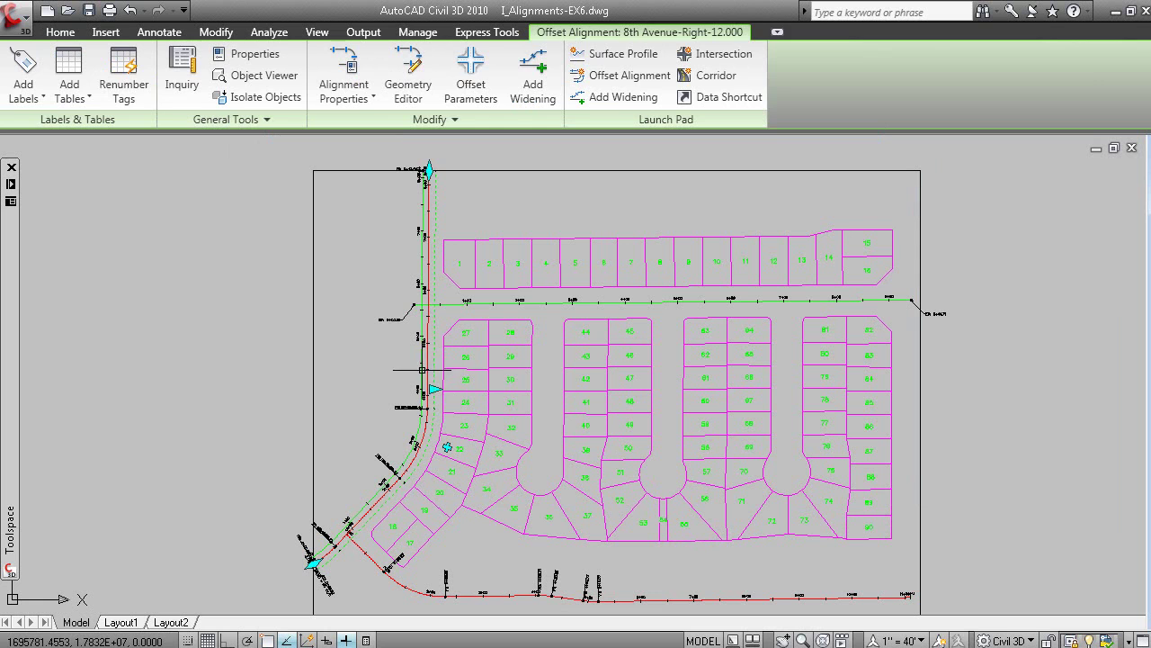
{"action": "key", "text": "Escape"}
- Delete all station and geometry label rows from the left 8th Avenue offset alignment
{"action": "left_click", "coordinate": [419, 364]}
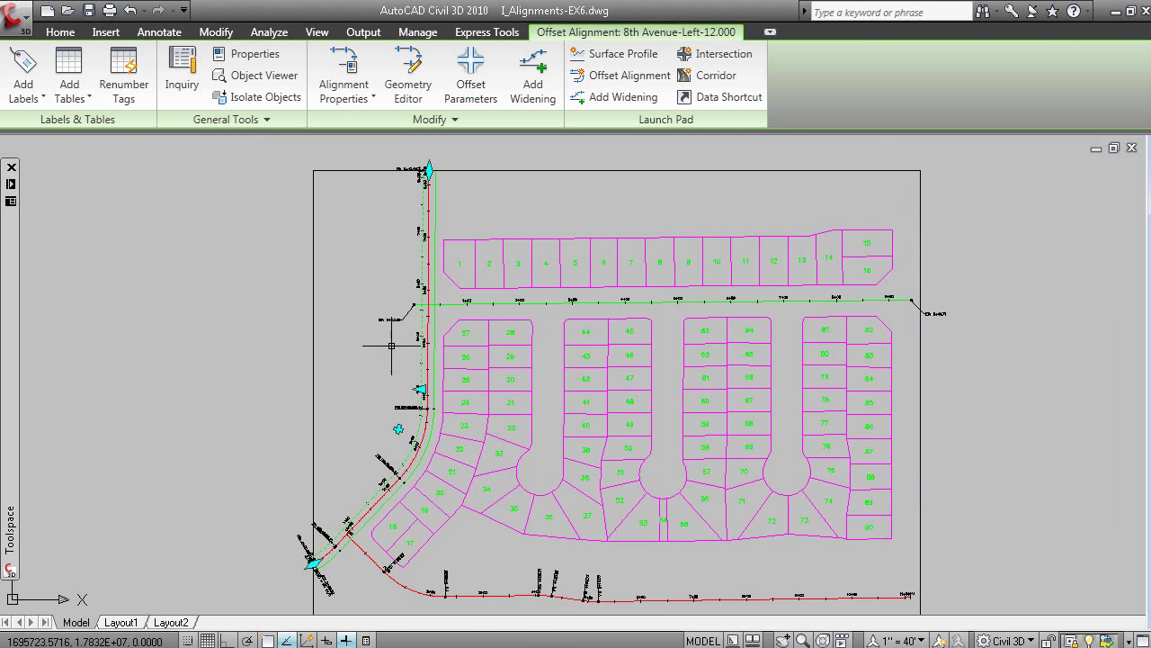
{"action": "right_click", "coordinate": [338, 236]}
{"action": "left_click", "coordinate": [482, 502]}
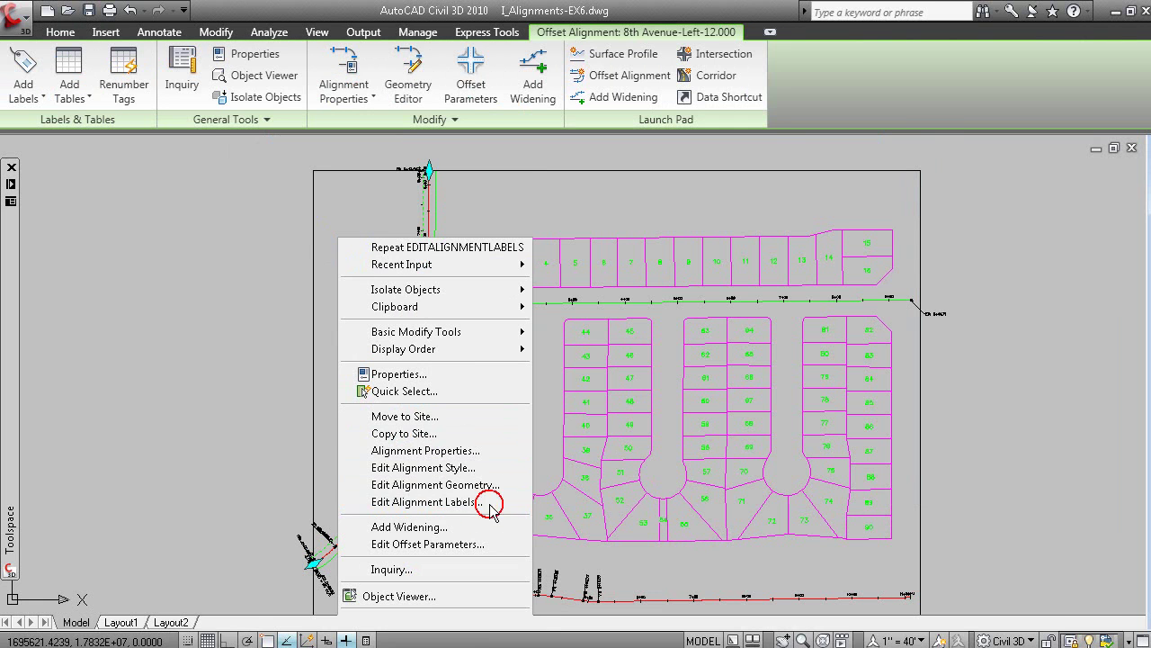
{"action": "left_click", "coordinate": [827, 177]}
{"action": "left_click", "coordinate": [828, 176]}
{"action": "left_click", "coordinate": [827, 176]}
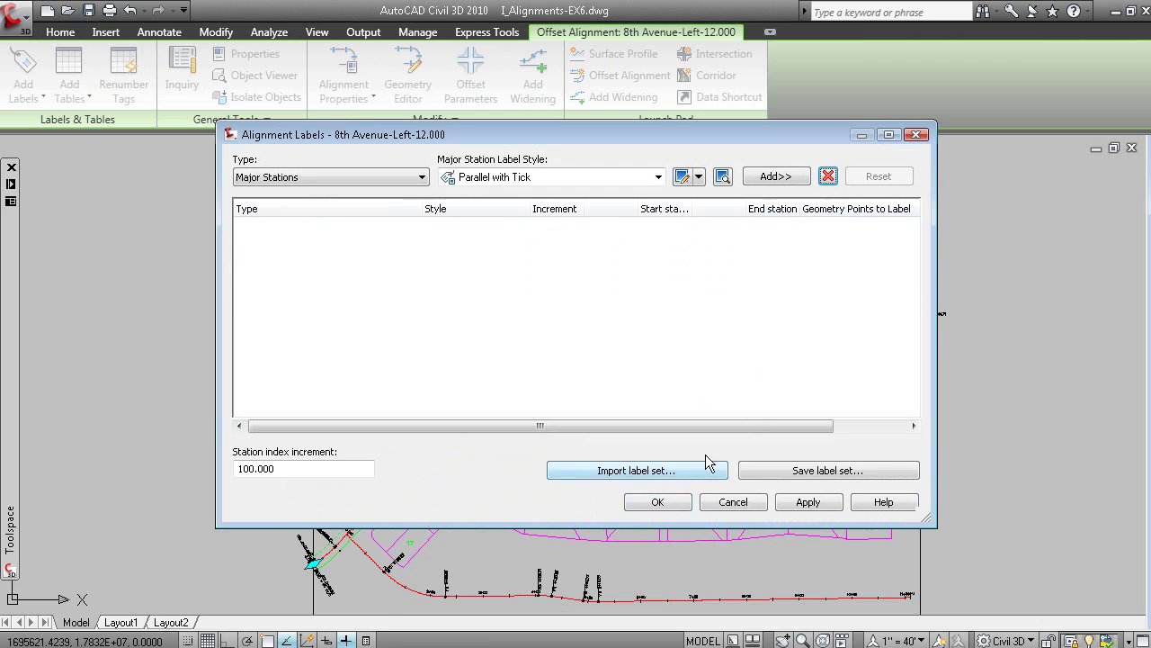
{"action": "left_click", "coordinate": [656, 502]}
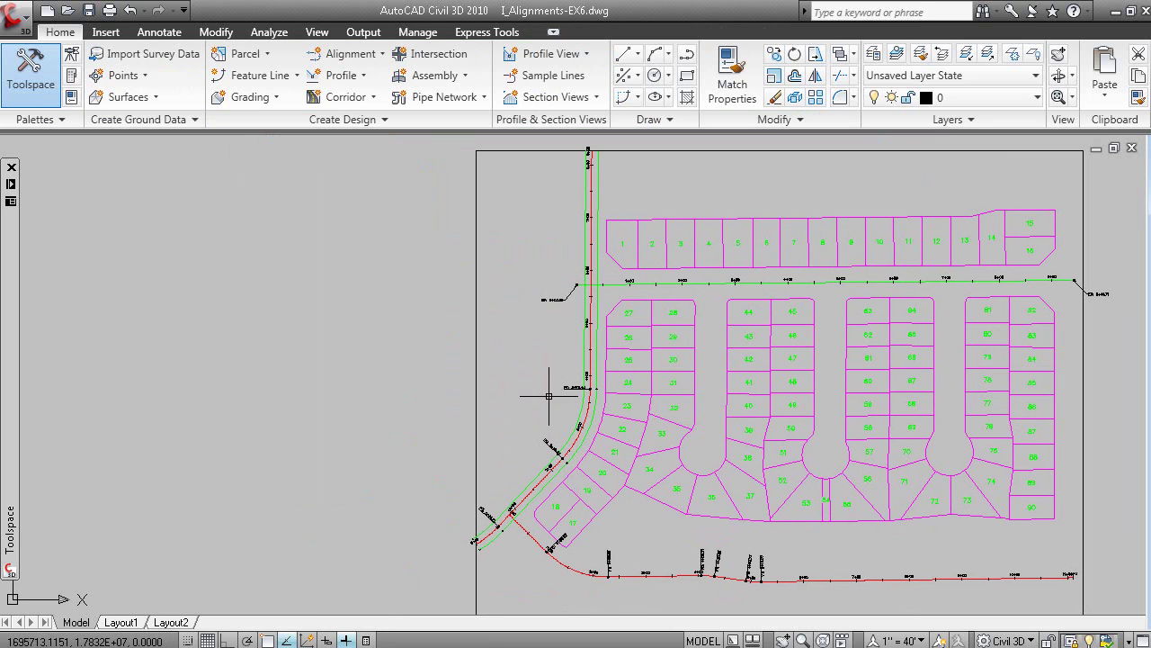
- Show the Prospector tree expanded to Alignments > Offset Alignments
{"action": "mouse_move", "coordinate": [10, 188]}
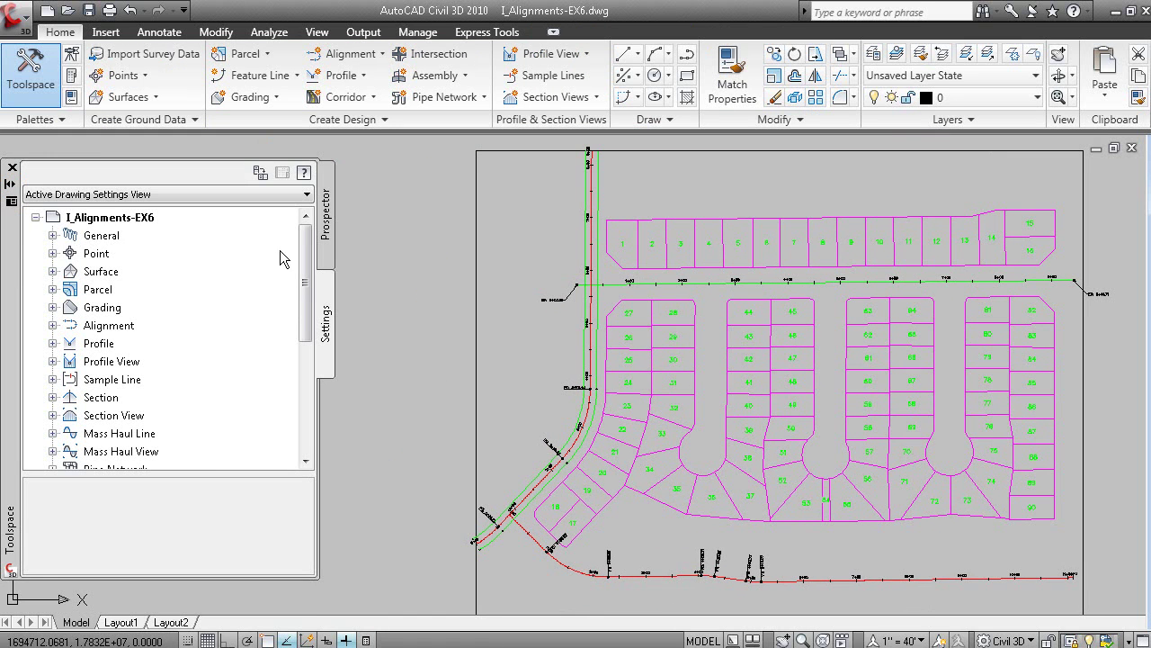
{"action": "left_click", "coordinate": [326, 232]}
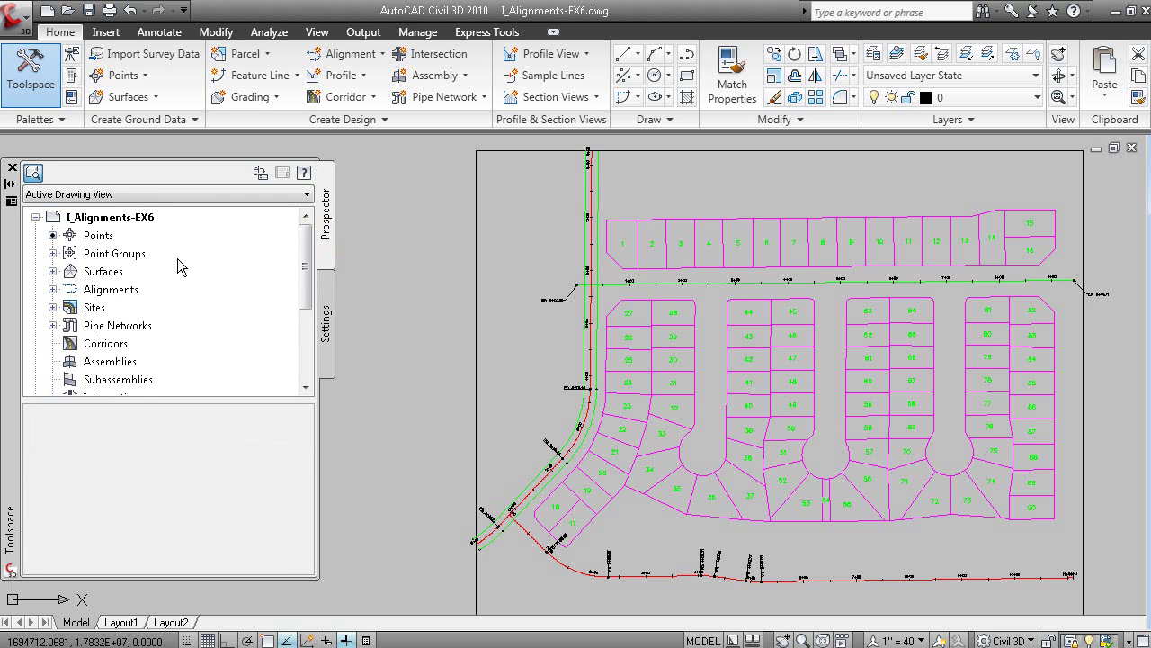
{"action": "double_click", "coordinate": [110, 288]}
{"action": "double_click", "coordinate": [149, 326]}
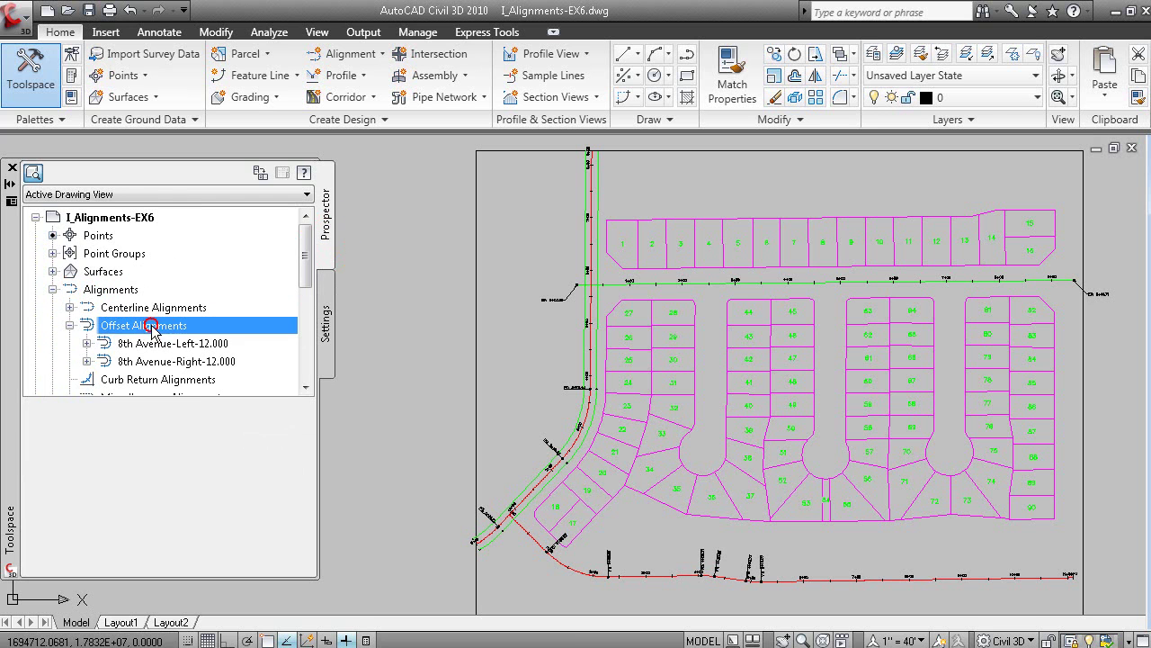
- Trial-move 8th Avenue's start point by its grip, then undo the edits
{"action": "middle_click_drag", "start_coordinate": [639, 198], "coordinate": [726, 217]}
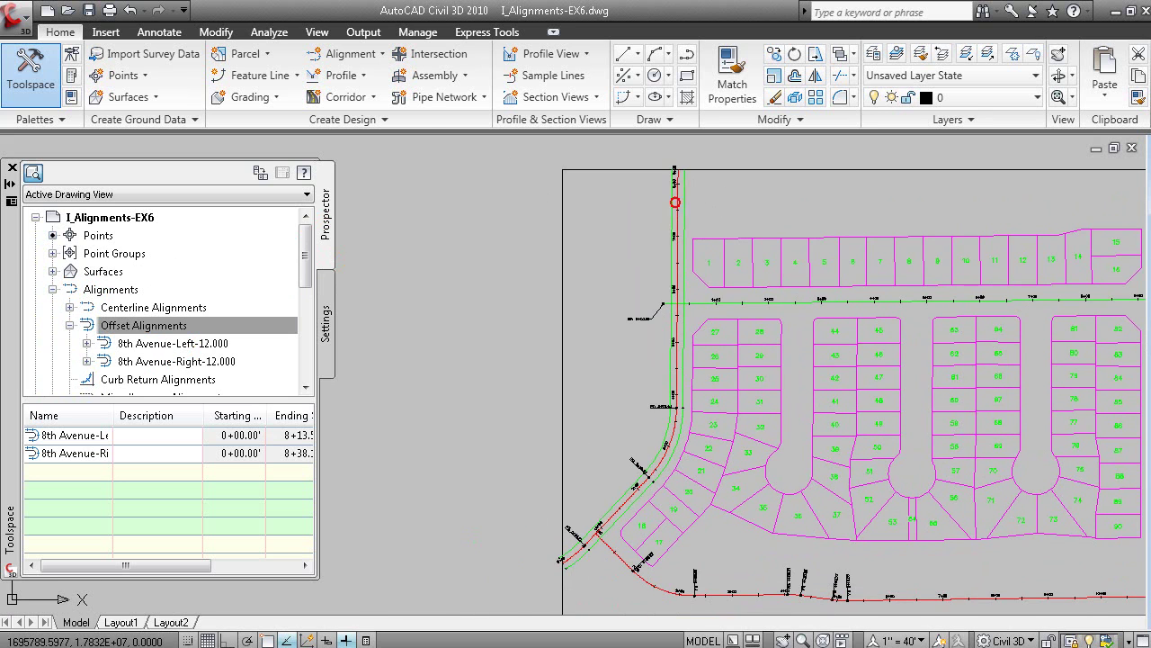
{"action": "left_click", "coordinate": [676, 202]}
{"action": "left_click", "coordinate": [677, 169]}
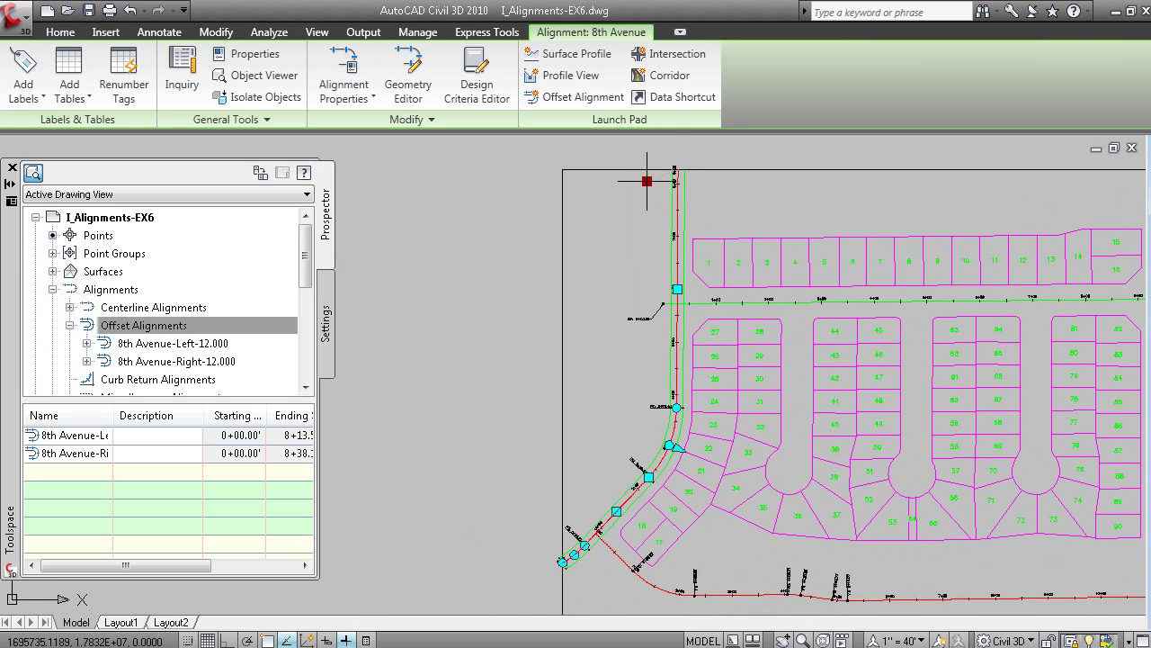
{"action": "left_click", "coordinate": [654, 180]}
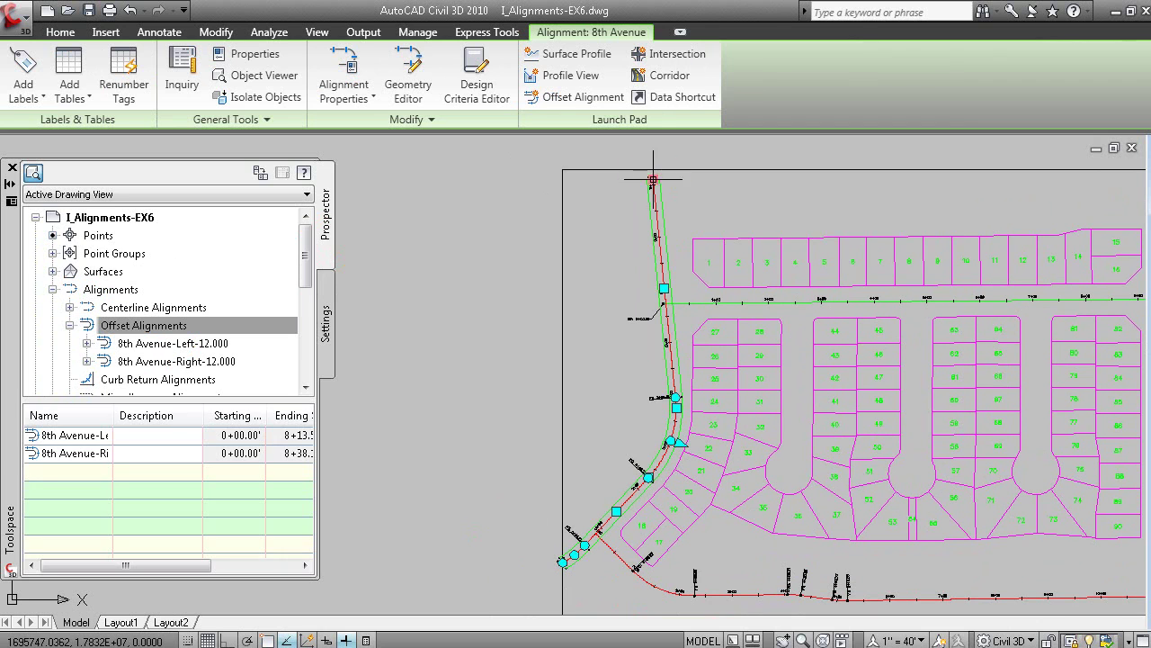
{"action": "left_click", "coordinate": [653, 180]}
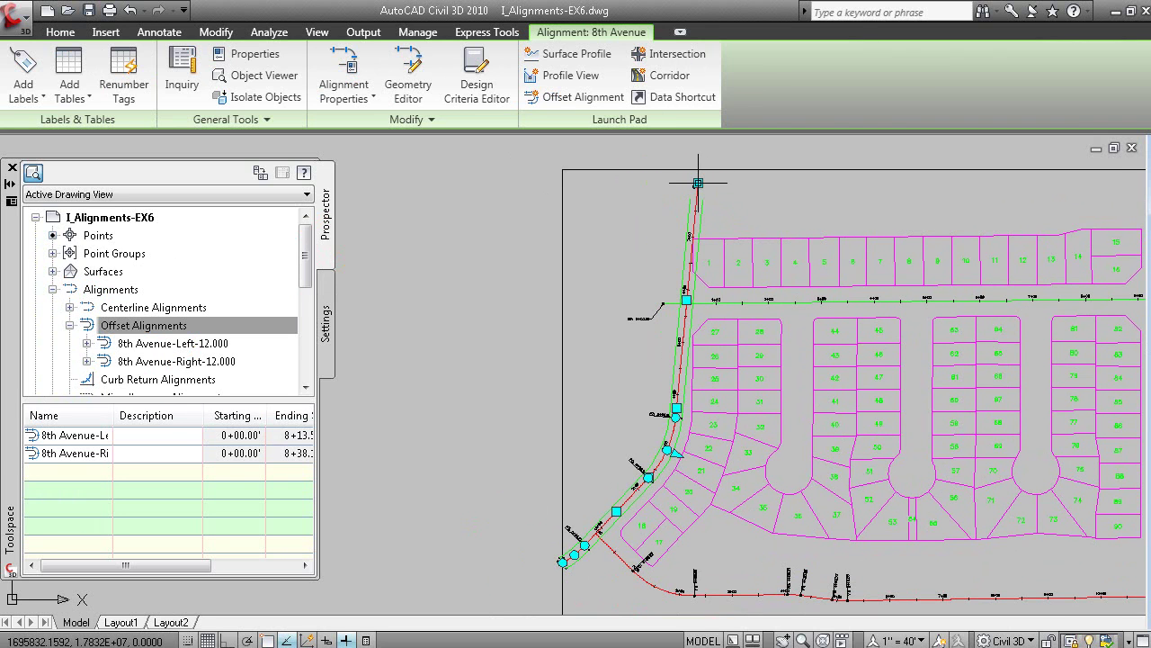
{"action": "left_click", "coordinate": [718, 201]}
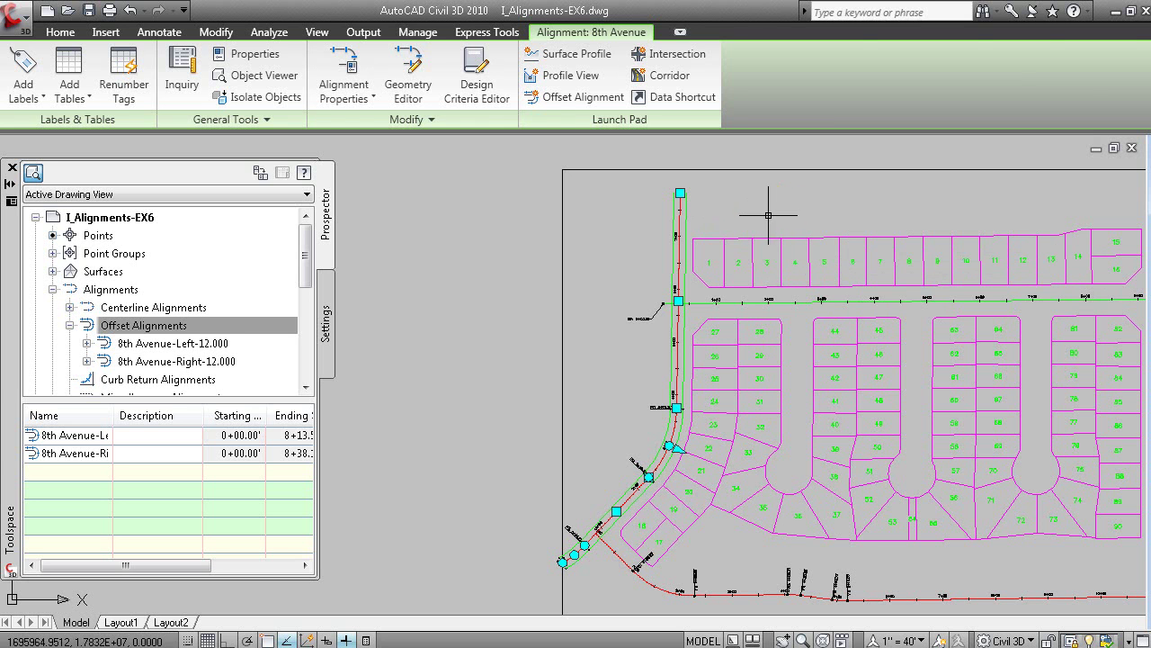
{"action": "key", "text": "Escape"}
{"action": "key", "text": "ctrl+z"}
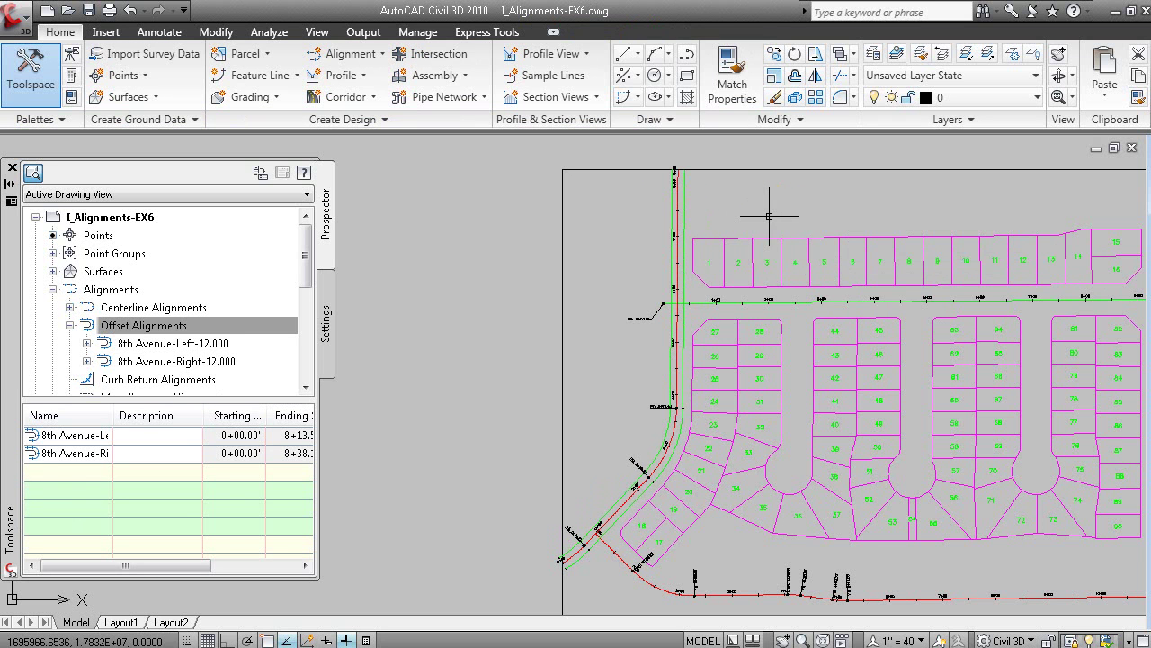
{"action": "mouse_move", "coordinate": [777, 230]}
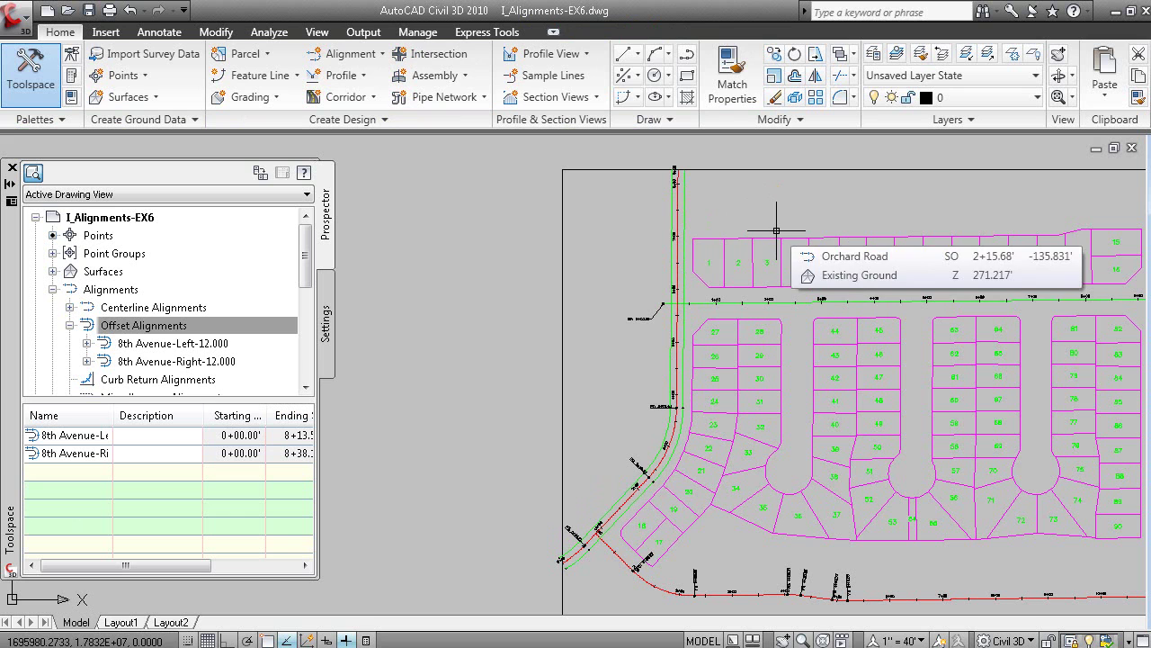
- Set 8th Avenue-Left-12.000's nominal offset to -14 in its offset parameters
{"action": "right_click", "coordinate": [213, 342]}
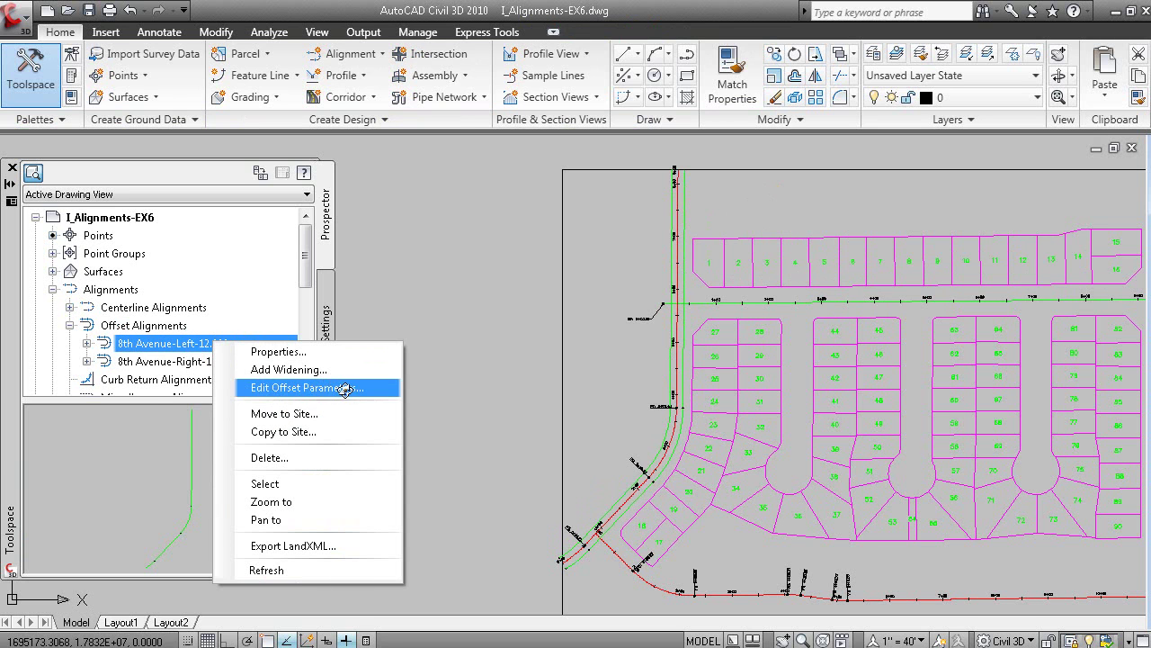
{"action": "left_click", "coordinate": [303, 387]}
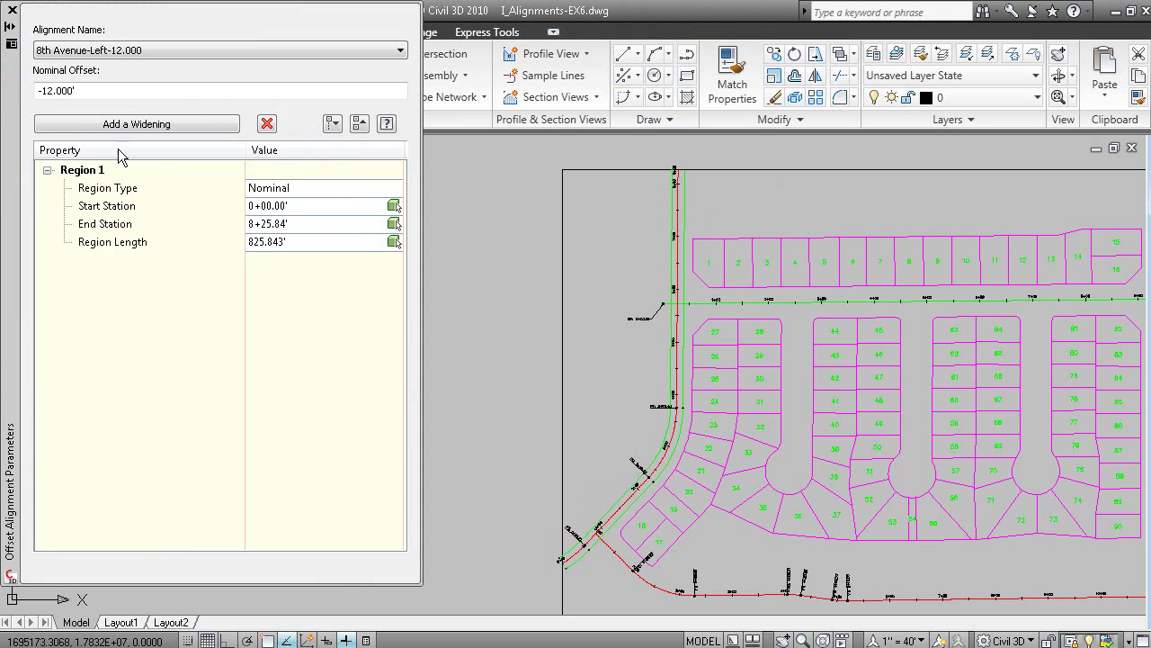
{"action": "double_click", "coordinate": [109, 85]}
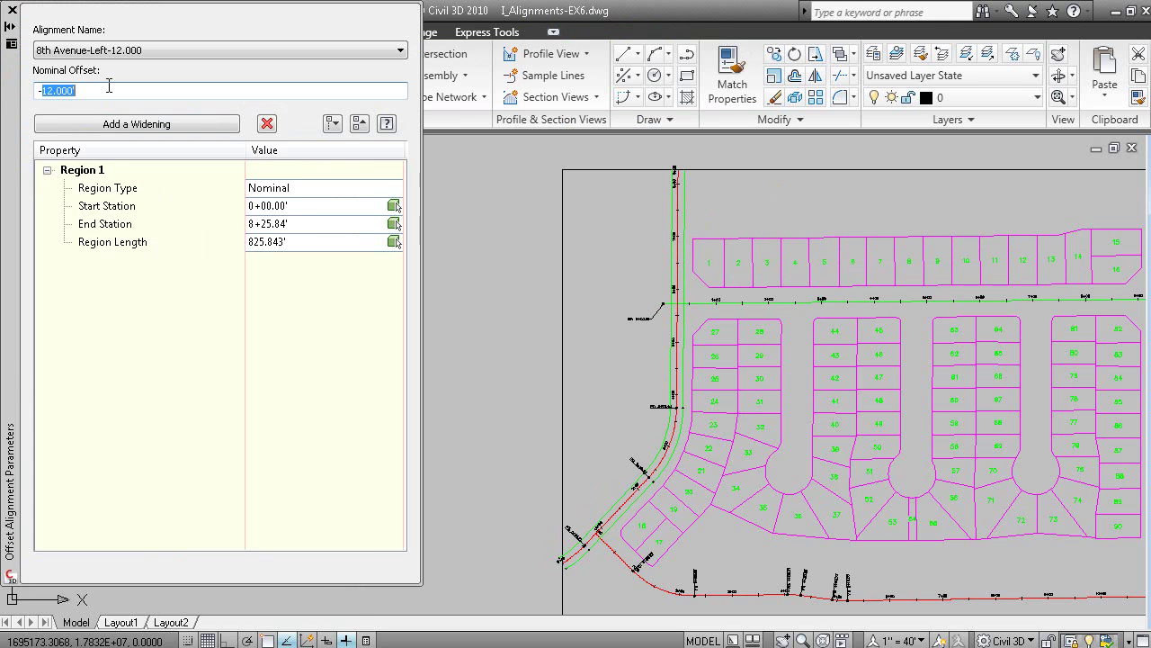
{"action": "type", "text": "--14"}
{"action": "left_click", "coordinate": [85, 93]}
{"action": "left_click", "coordinate": [11, 10]}
{"action": "scroll", "coordinate": [669, 311], "scroll_direction": "up", "scroll_amount": 4}
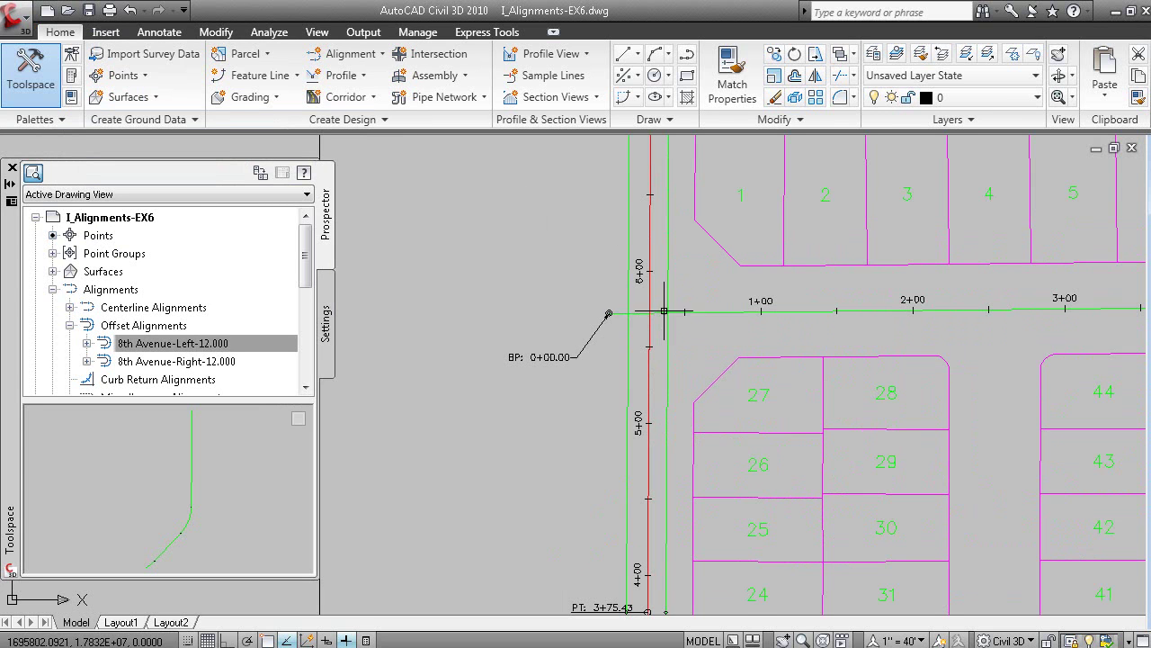
{"action": "left_click", "coordinate": [629, 366]}
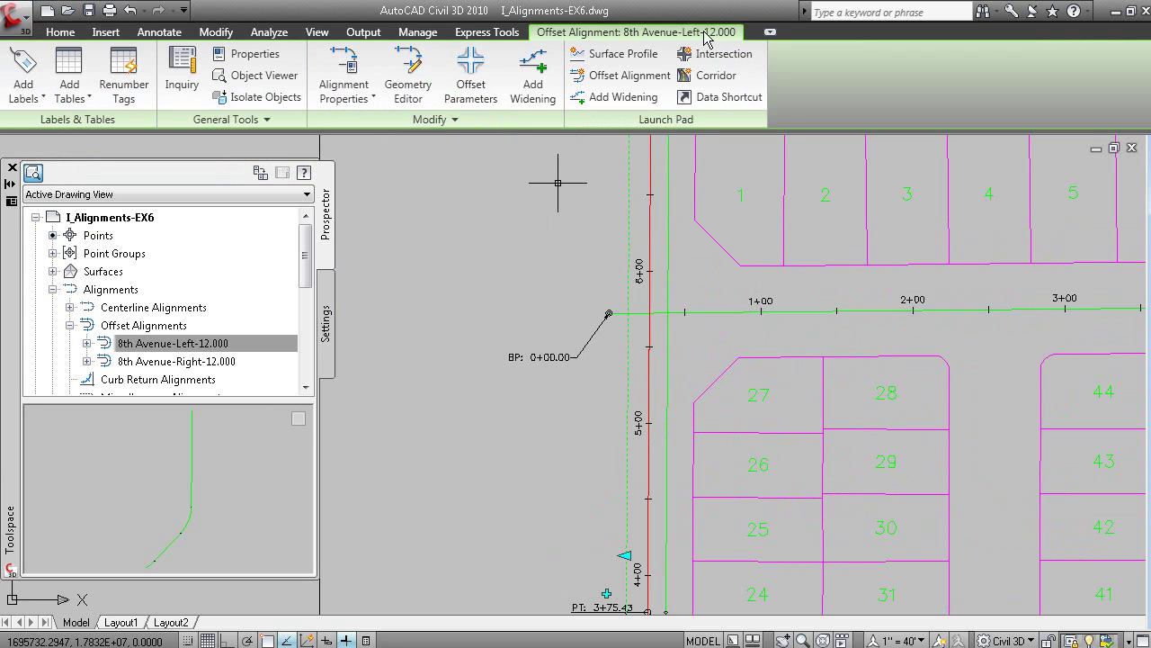
{"action": "left_click", "coordinate": [468, 94]}
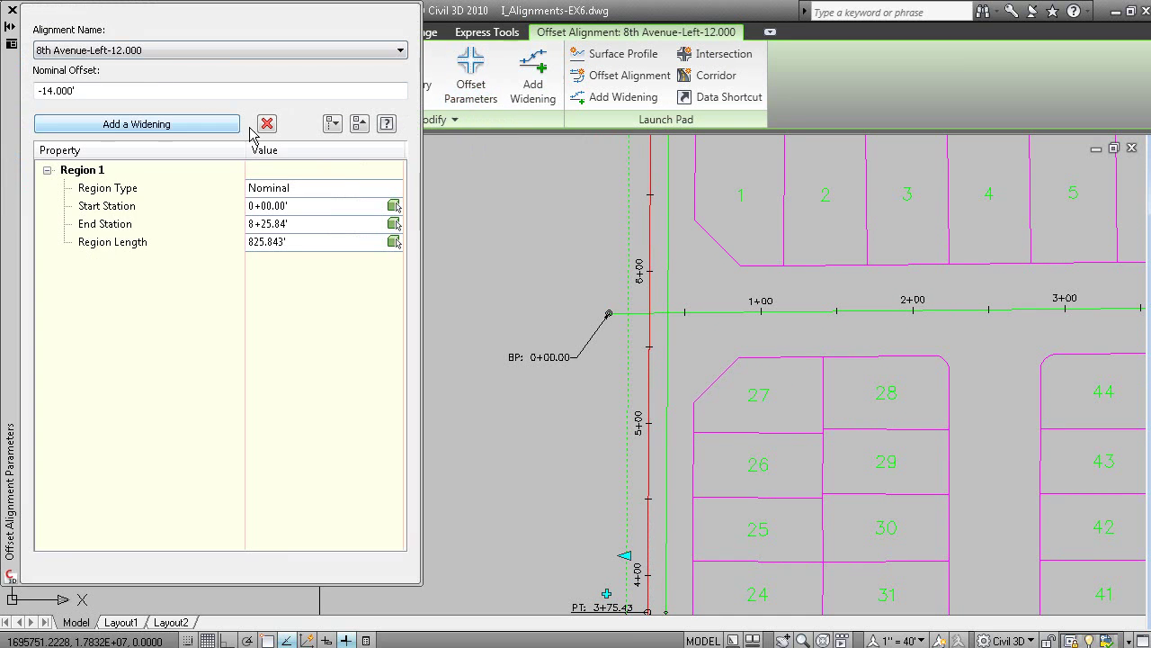
{"action": "left_click", "coordinate": [11, 9]}
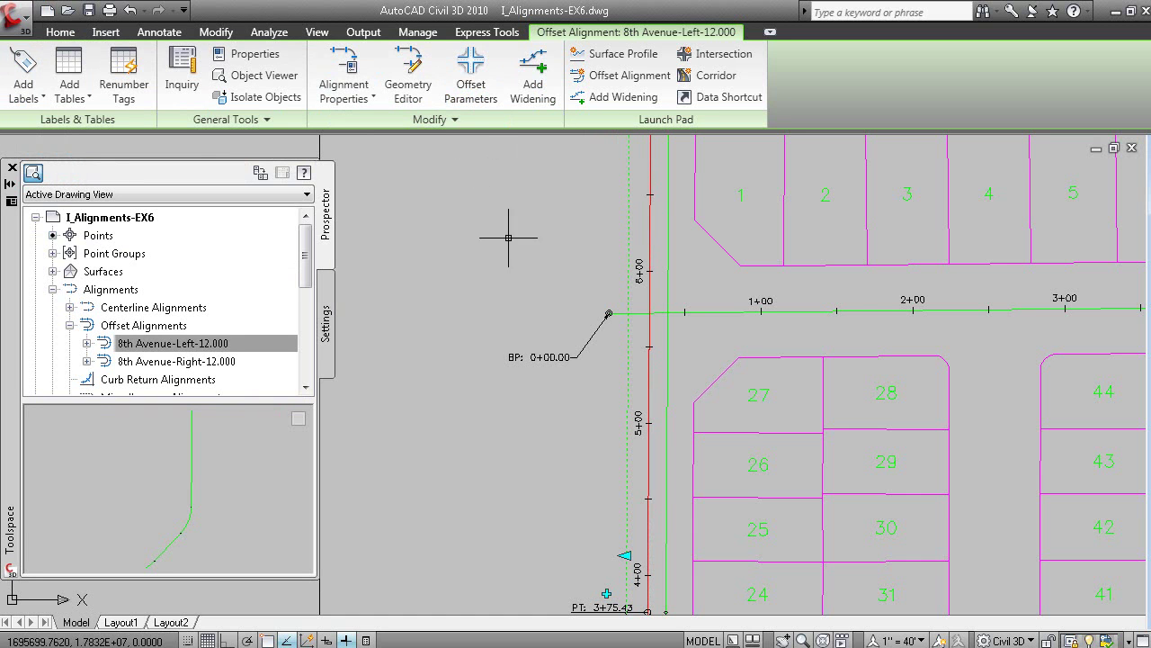
{"action": "scroll", "coordinate": [558, 324], "scroll_direction": "down", "scroll_amount": 4}
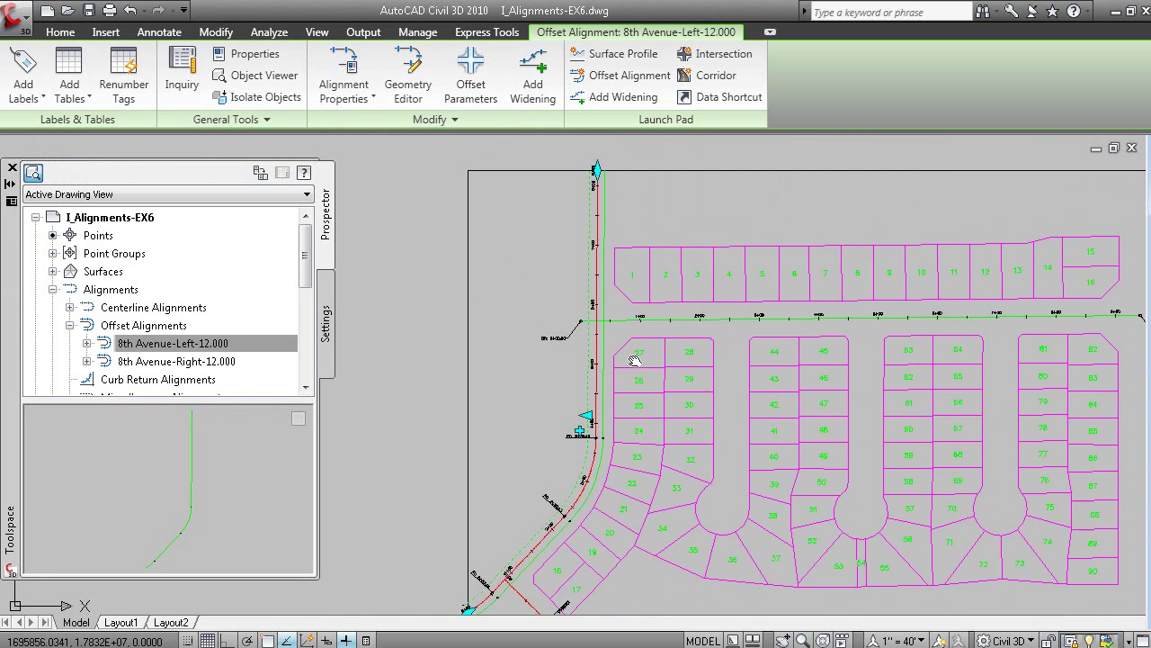